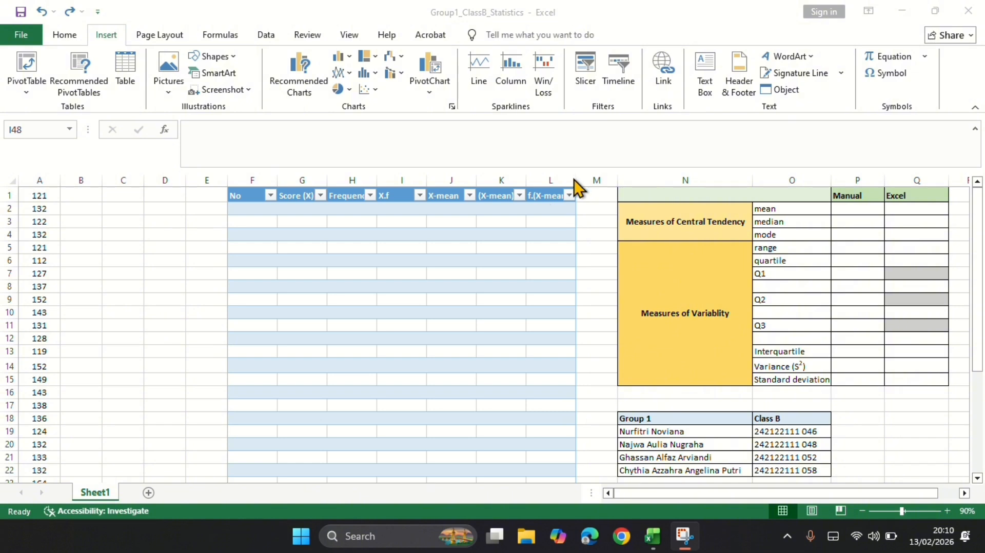
Widen columns L and K so the f.(X-mean)² and (X-mean)² table headers fit.
{"action": "left_click", "coordinate": [586, 199]}
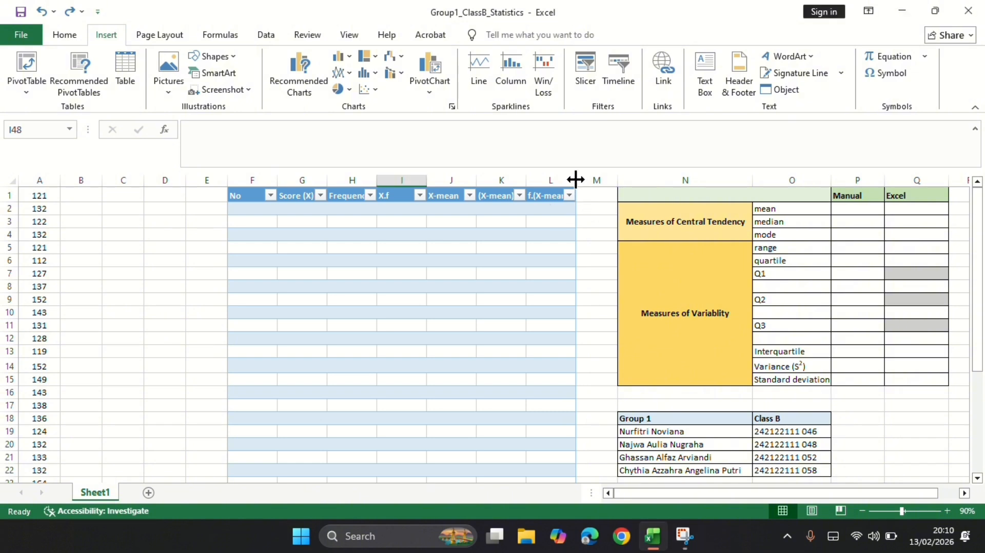
{"action": "left_click_drag", "start_coordinate": [575, 179], "coordinate": [588, 178]}
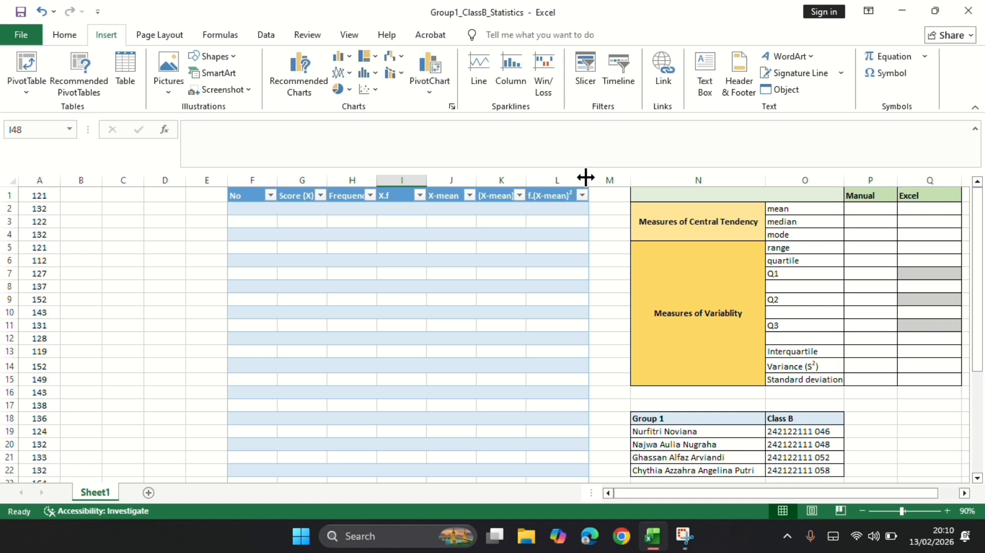
{"action": "left_click_drag", "start_coordinate": [526, 178], "coordinate": [535, 177]}
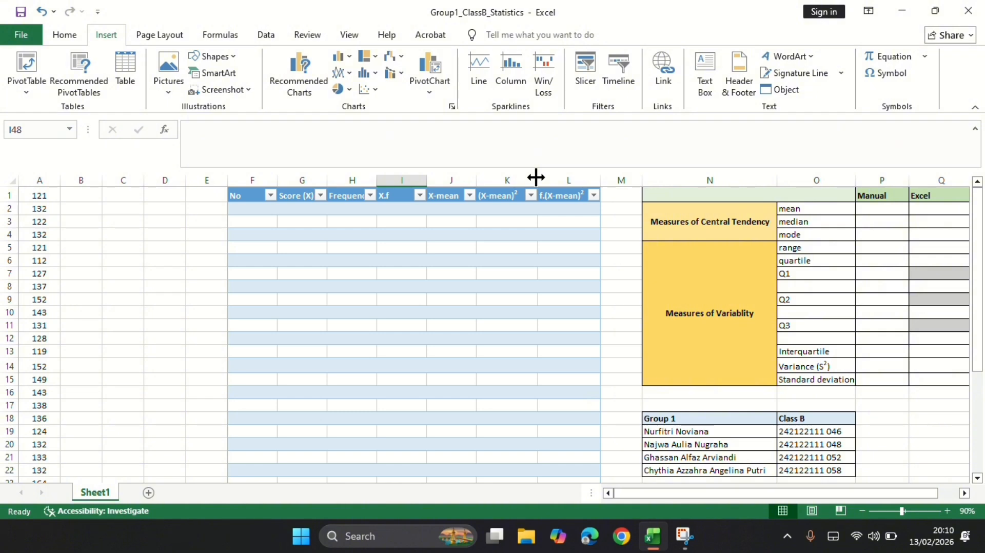
Copy the raw scores in A1:A31 into column B, starting at B1.
{"action": "left_click_drag", "start_coordinate": [40, 197], "coordinate": [40, 423]}
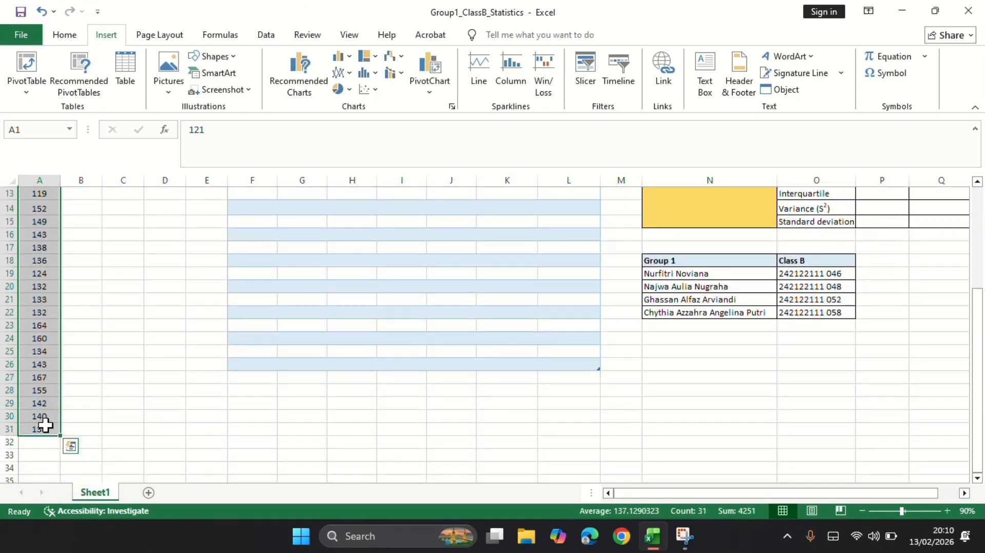
{"action": "scroll", "coordinate": [233, 335], "scroll_direction": "up", "scroll_amount": 4}
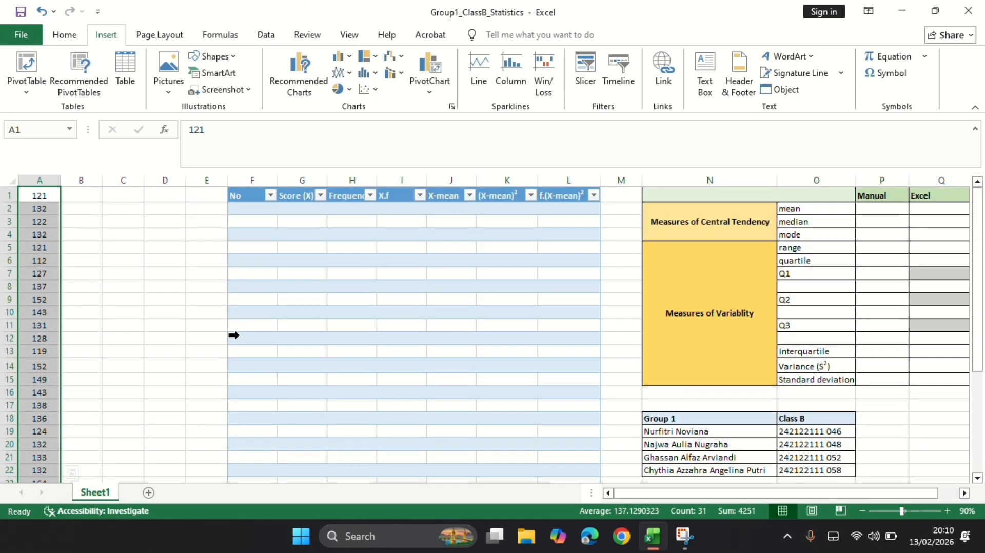
{"action": "key", "text": "ctrl+c"}
{"action": "left_click", "coordinate": [85, 195]}
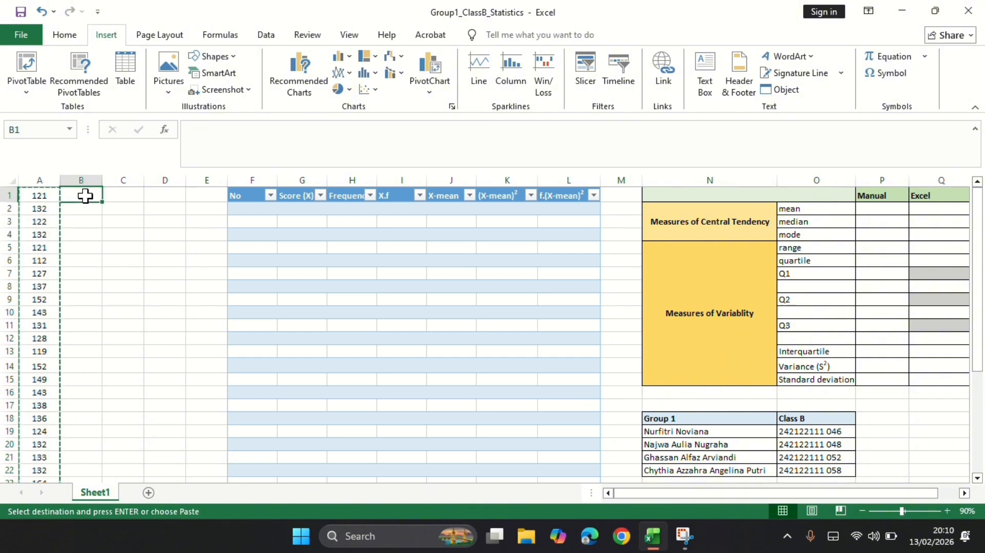
{"action": "key", "text": "ctrl+v"}
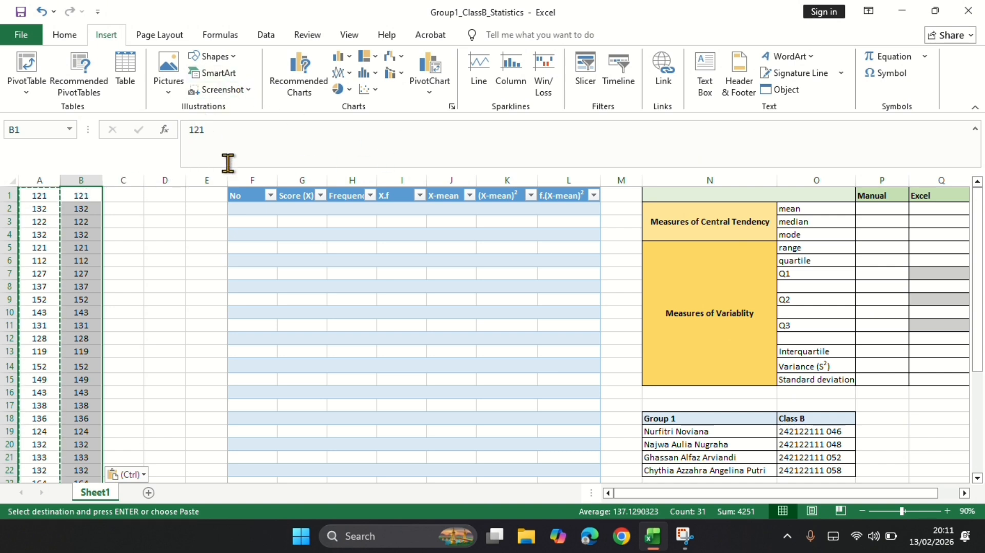
Sort only the scores in column B from smallest to largest, without expanding the selection.
{"action": "left_click", "coordinate": [78, 36]}
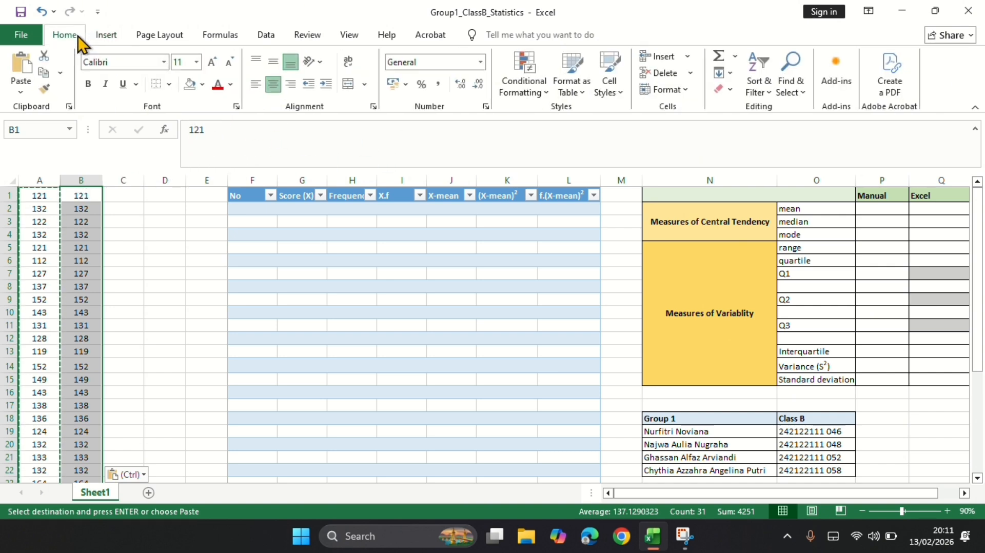
{"action": "left_click", "coordinate": [758, 91]}
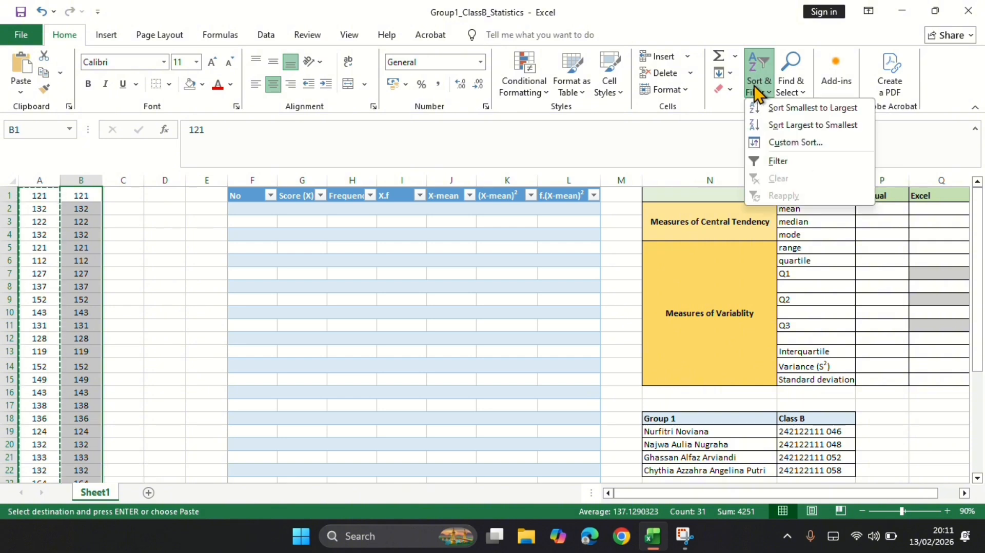
{"action": "left_click", "coordinate": [783, 107]}
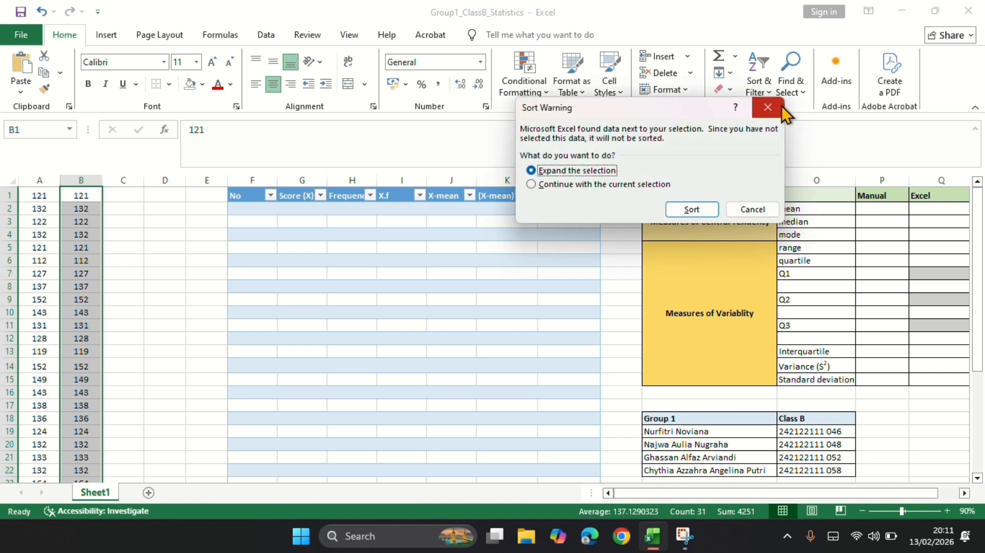
{"action": "left_click", "coordinate": [564, 184]}
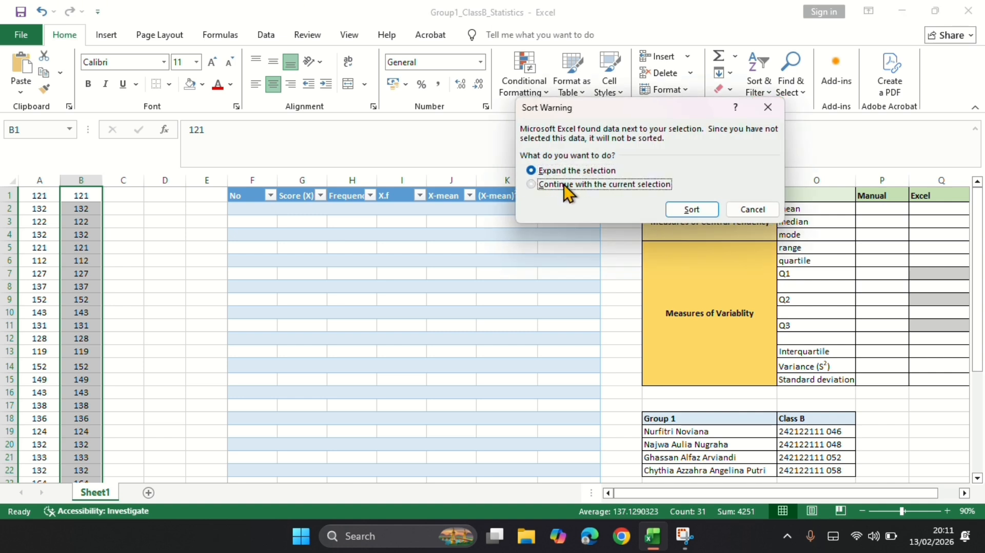
{"action": "left_click", "coordinate": [688, 209]}
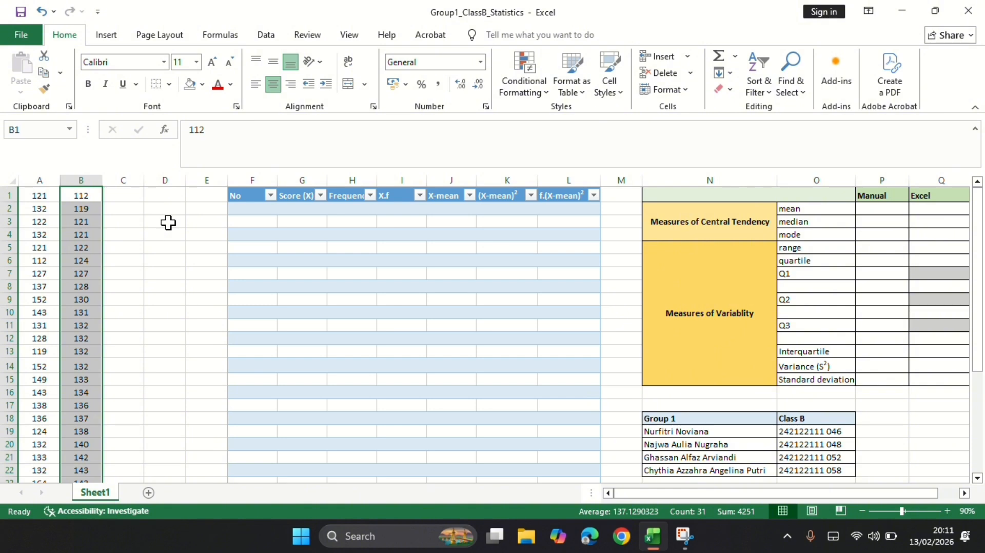
Copy the sorted scores from column B into column C, starting at C1.
{"action": "scroll", "coordinate": [168, 222], "scroll_direction": "down", "scroll_amount": 7}
{"action": "scroll", "coordinate": [168, 222], "scroll_direction": "up", "scroll_amount": 7}
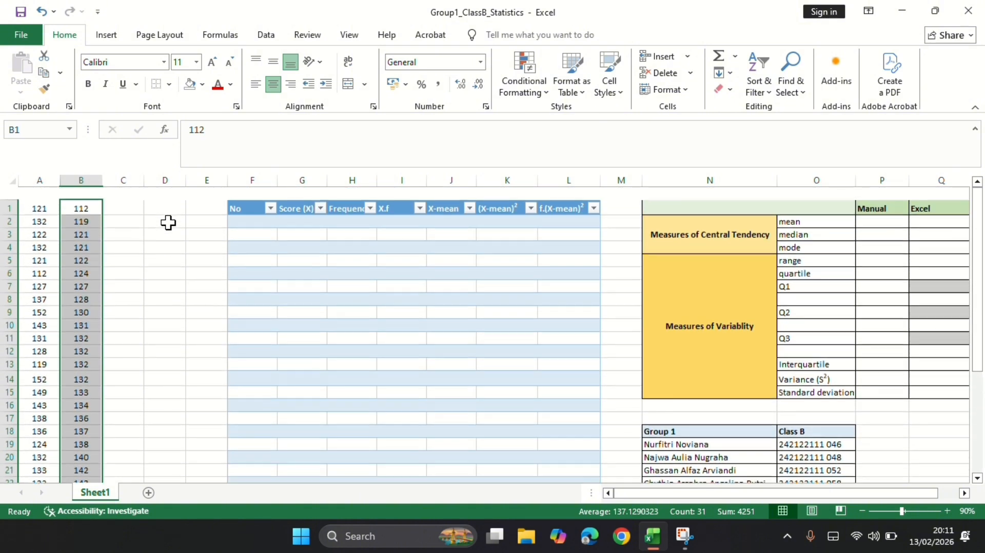
{"action": "key", "text": "ctrl+c"}
{"action": "left_click", "coordinate": [124, 197]}
{"action": "key", "text": "ctrl+v"}
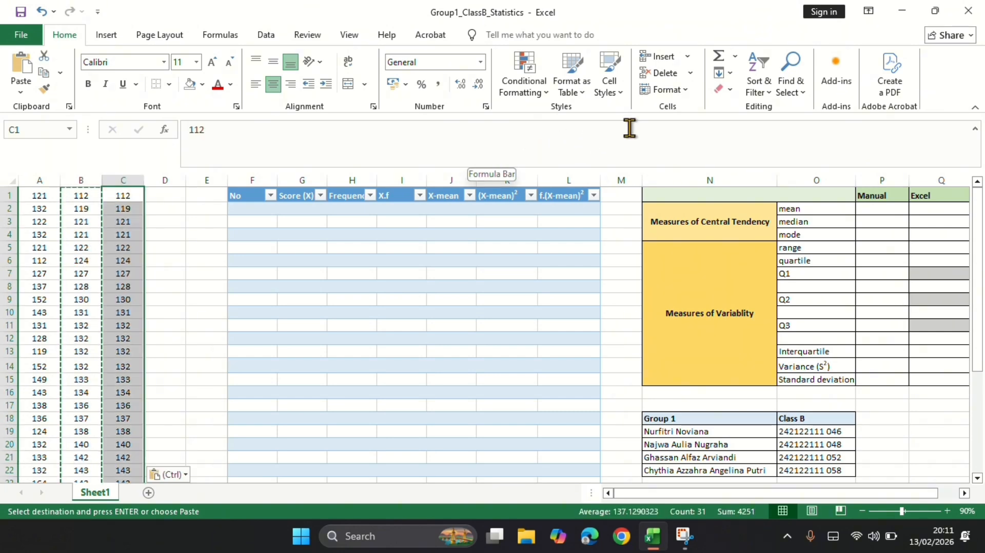
Remove the duplicate scores from column C only, continuing with the current selection.
{"action": "left_click", "coordinate": [259, 40]}
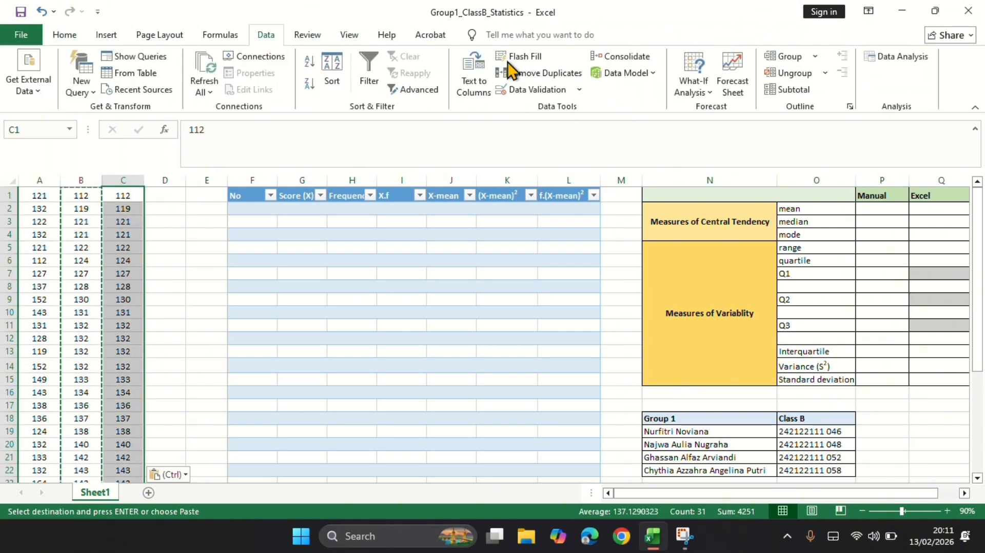
{"action": "left_click", "coordinate": [564, 77]}
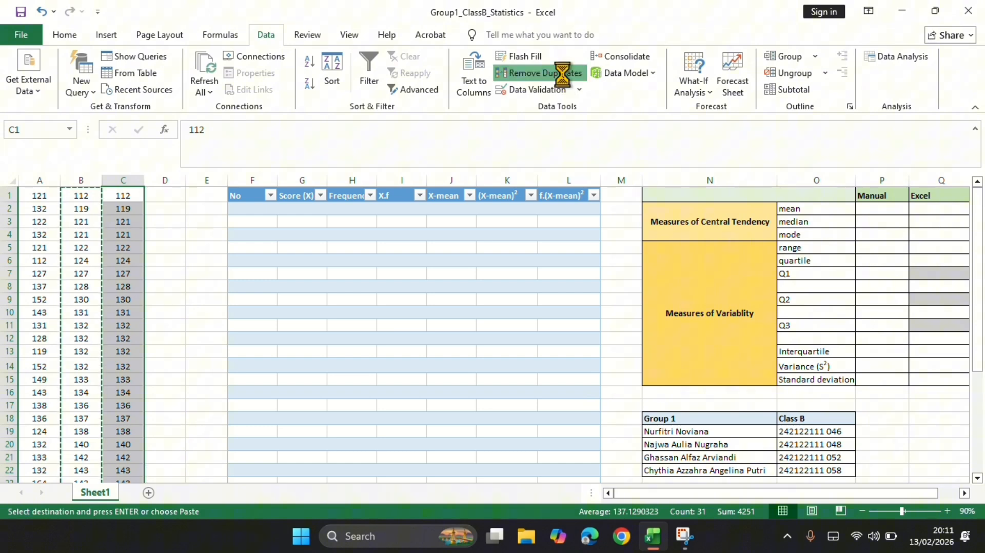
{"action": "left_click", "coordinate": [590, 186]}
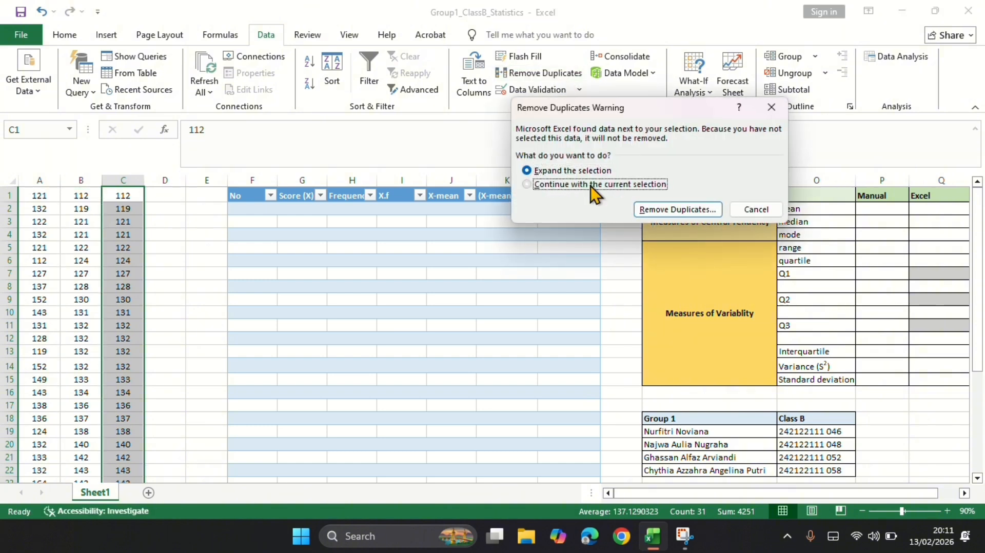
{"action": "left_click", "coordinate": [674, 211]}
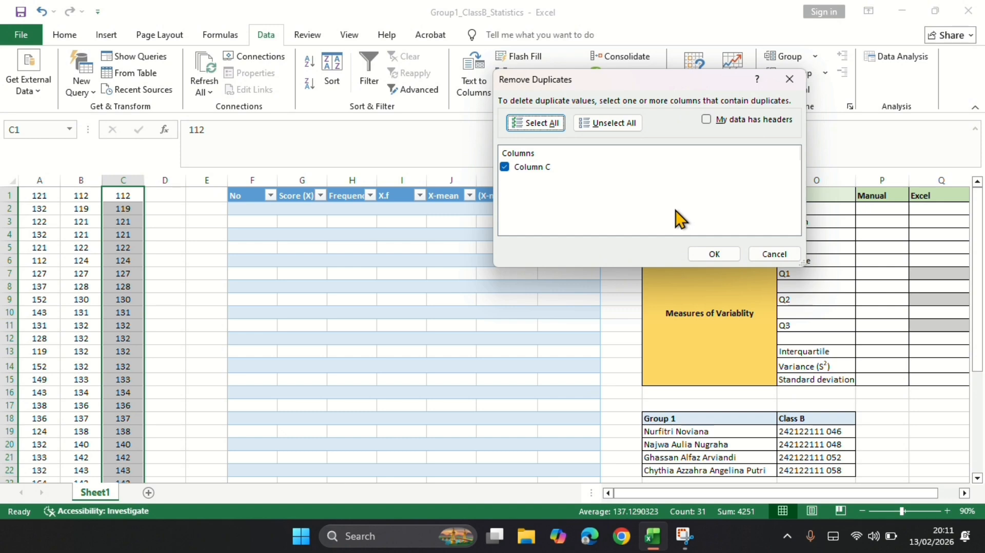
{"action": "left_click", "coordinate": [717, 254]}
{"action": "left_click", "coordinate": [599, 307]}
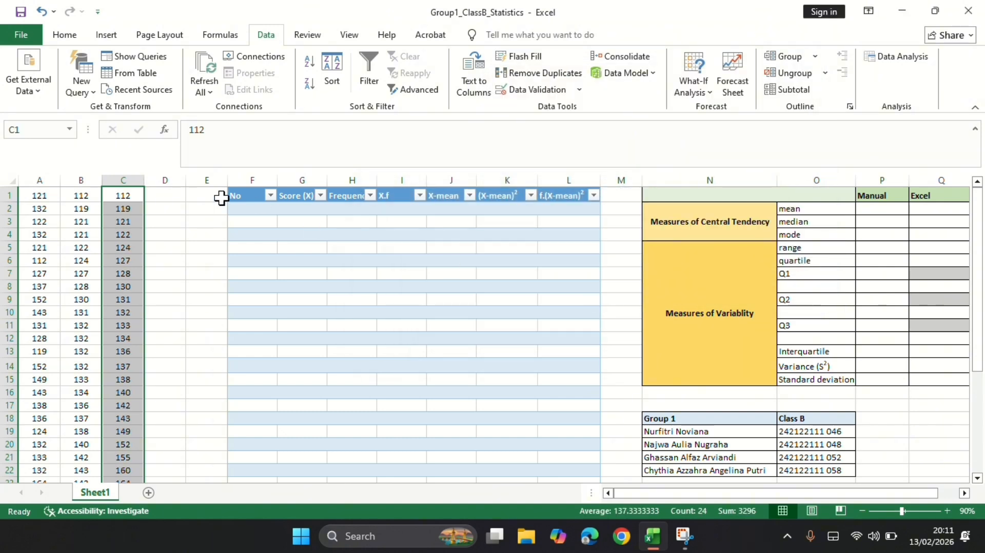
Copy the unique scores in C1:C24 into the table's Score (X) column, starting at G2.
{"action": "left_click_drag", "start_coordinate": [127, 198], "coordinate": [133, 382]}
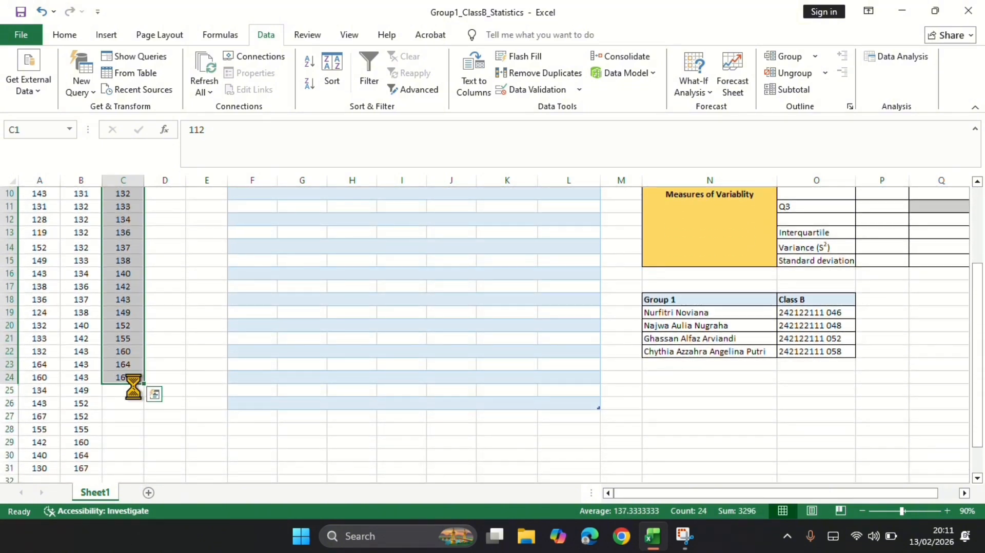
{"action": "key", "text": "ctrl+c"}
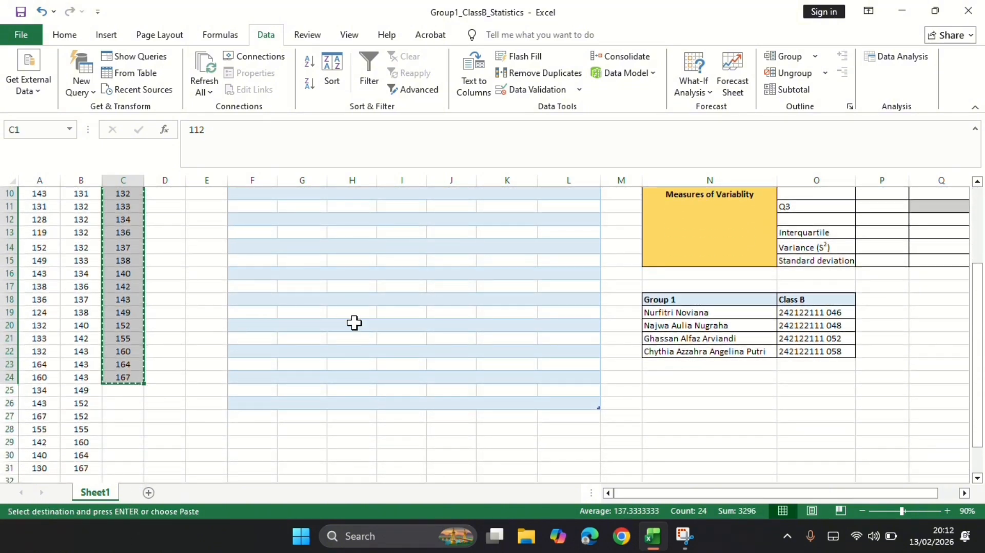
{"action": "scroll", "coordinate": [354, 323], "scroll_direction": "up", "scroll_amount": 3}
{"action": "left_click", "coordinate": [307, 208]}
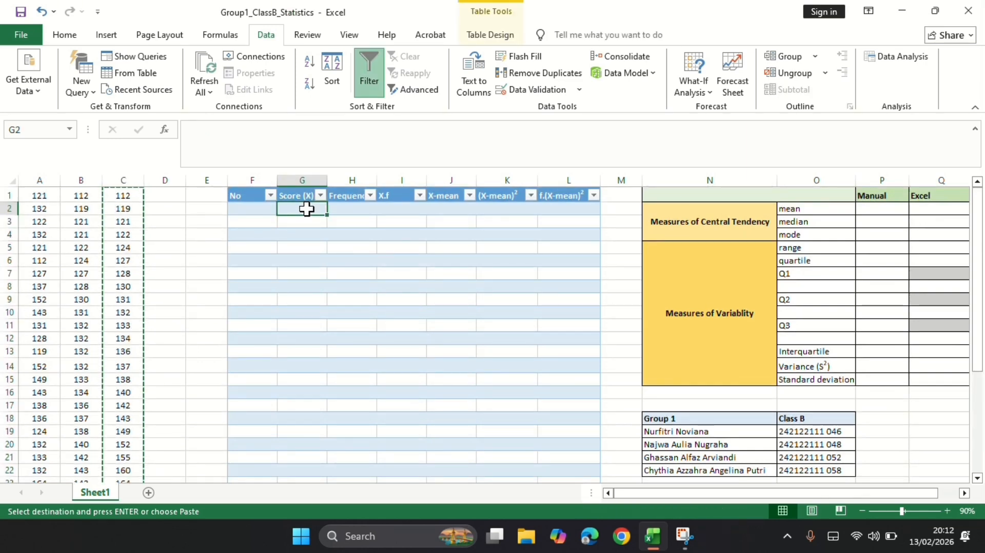
{"action": "key", "text": "ctrl+v"}
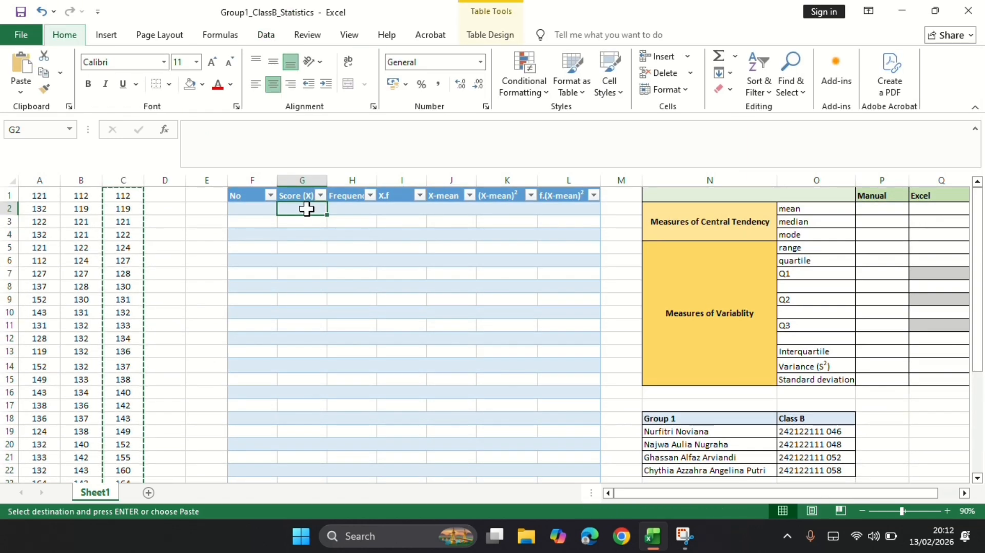
Enter 1 in F2 and fill the No column down with a linear series, step value 1 and stop value 24.
{"action": "scroll", "coordinate": [362, 330], "scroll_direction": "down", "scroll_amount": 3}
{"action": "scroll", "coordinate": [364, 333], "scroll_direction": "up", "scroll_amount": 4}
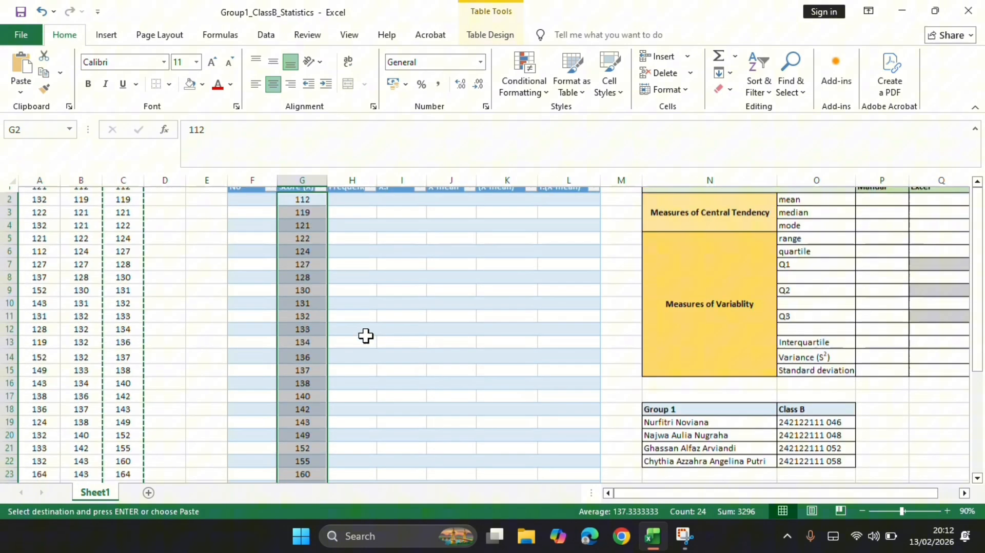
{"action": "left_click", "coordinate": [267, 209]}
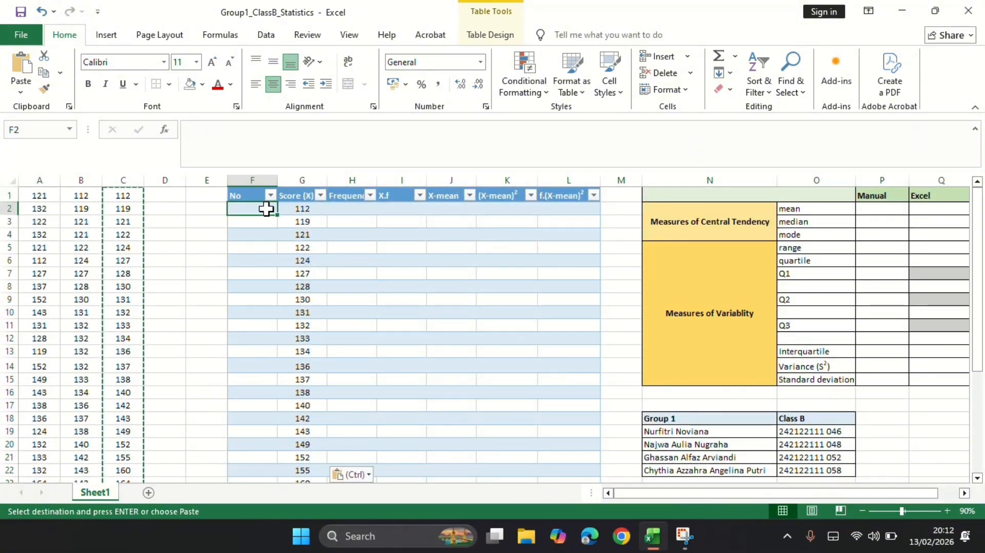
{"action": "type", "text": "1"}
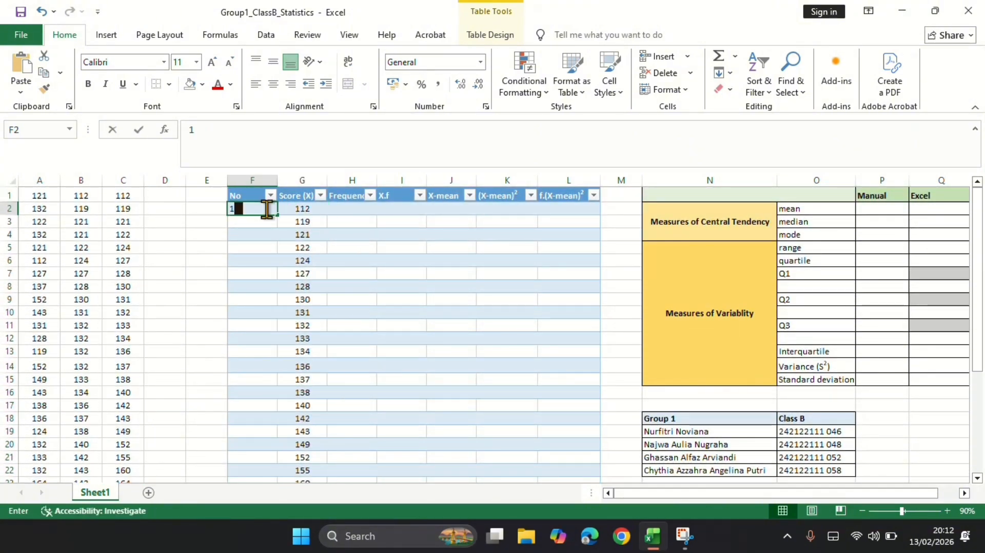
{"action": "key", "text": "Return"}
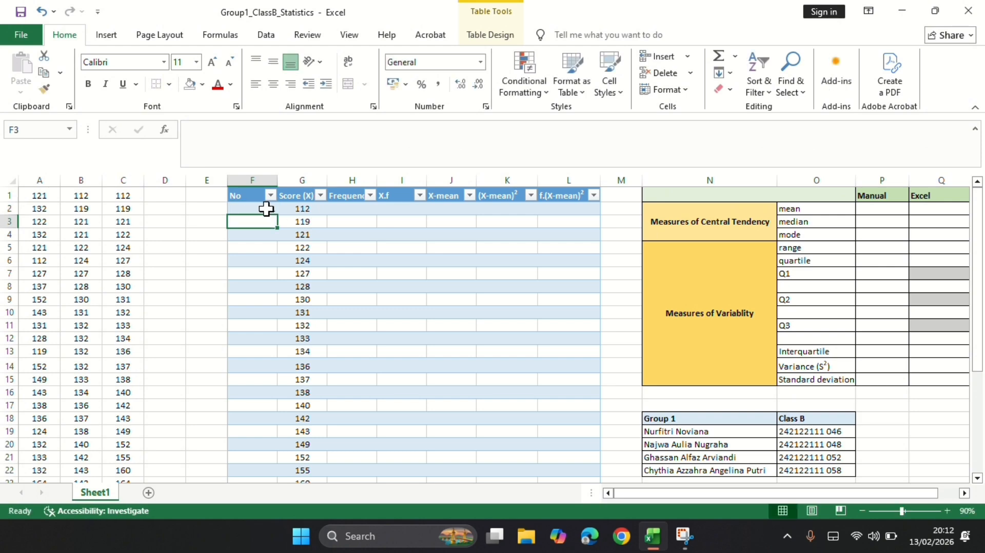
{"action": "left_click", "coordinate": [259, 204]}
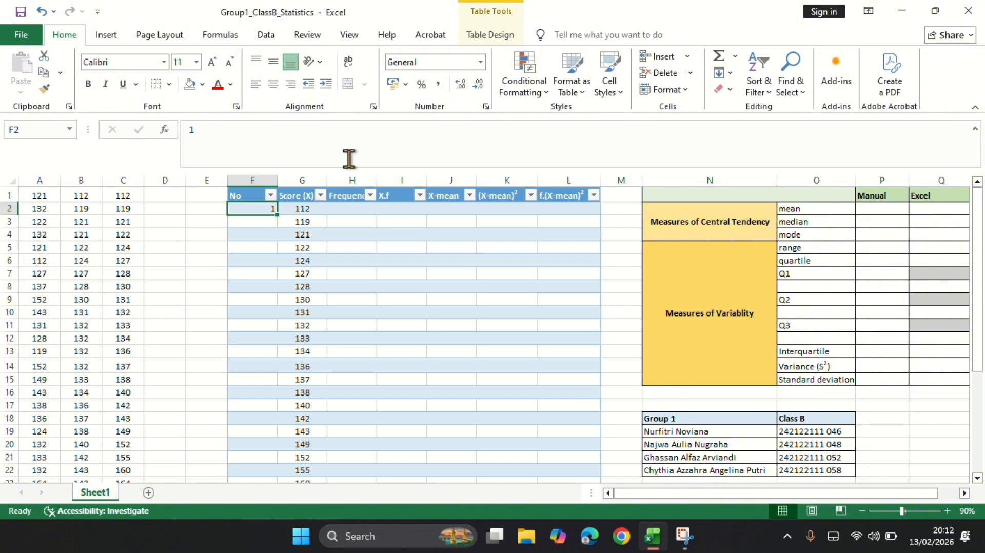
{"action": "left_click", "coordinate": [730, 72]}
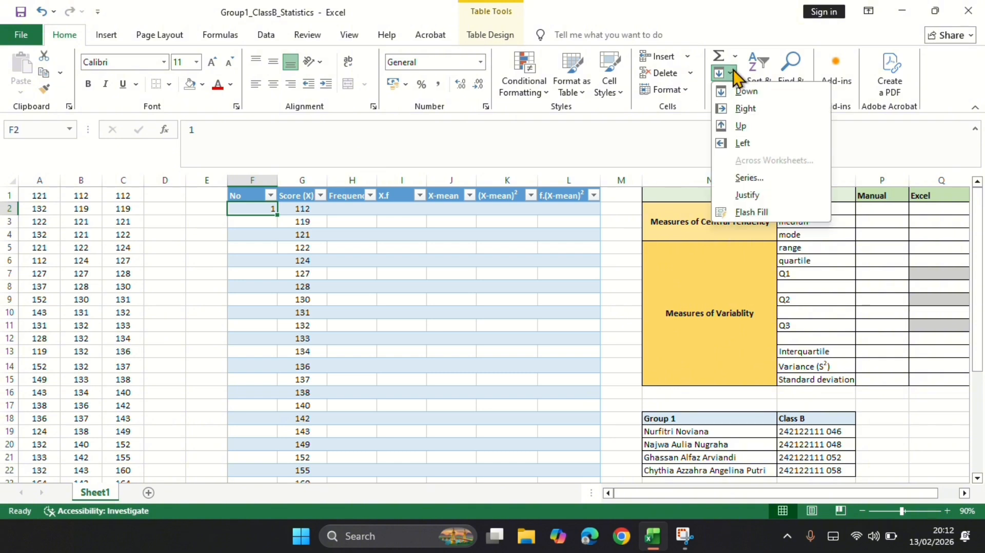
{"action": "left_click", "coordinate": [756, 184]}
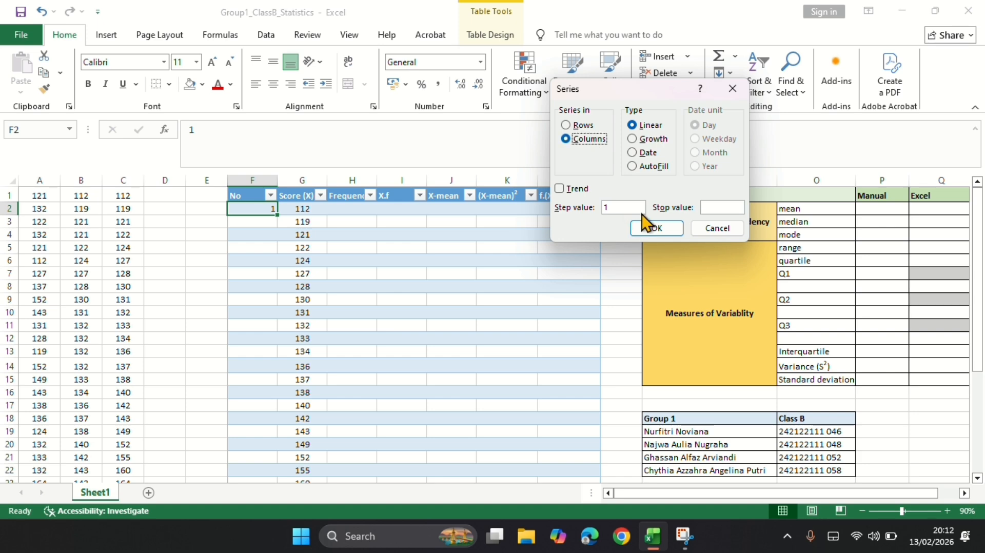
{"action": "left_click", "coordinate": [726, 208]}
{"action": "type", "text": "24"}
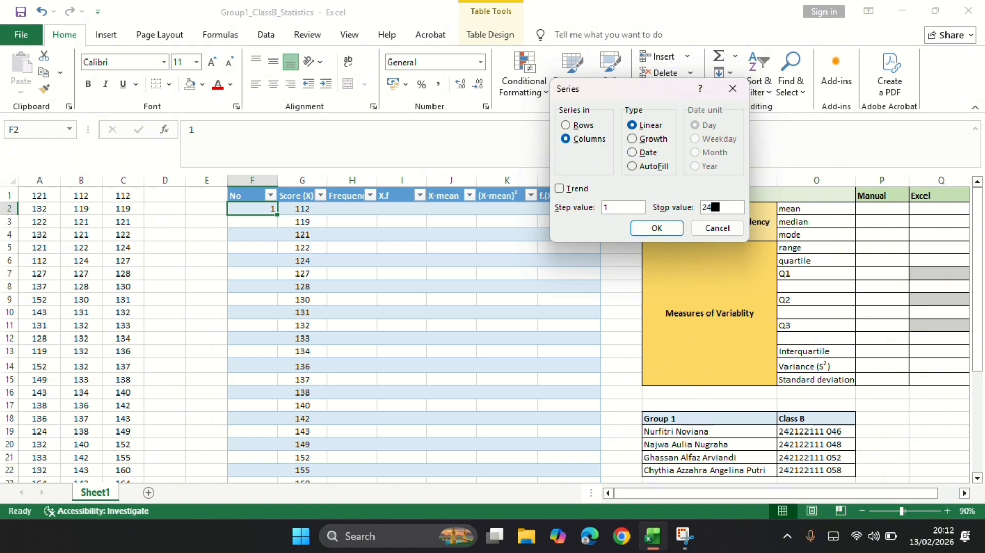
{"action": "left_click", "coordinate": [679, 229]}
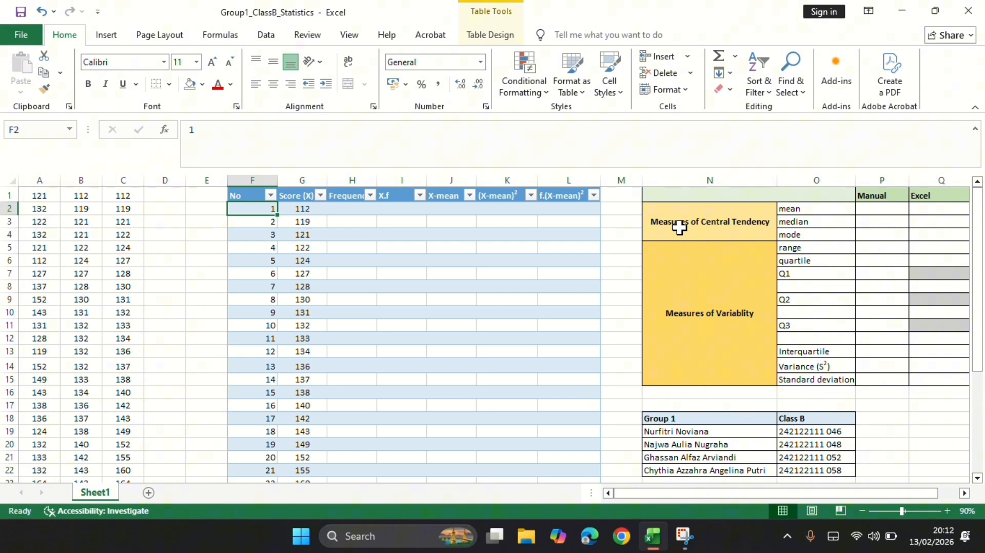
Insert the N-Ary Summation symbol (∑) in F26, the No column's cell in the table's last row.
{"action": "scroll", "coordinate": [538, 351], "scroll_direction": "down", "scroll_amount": 5}
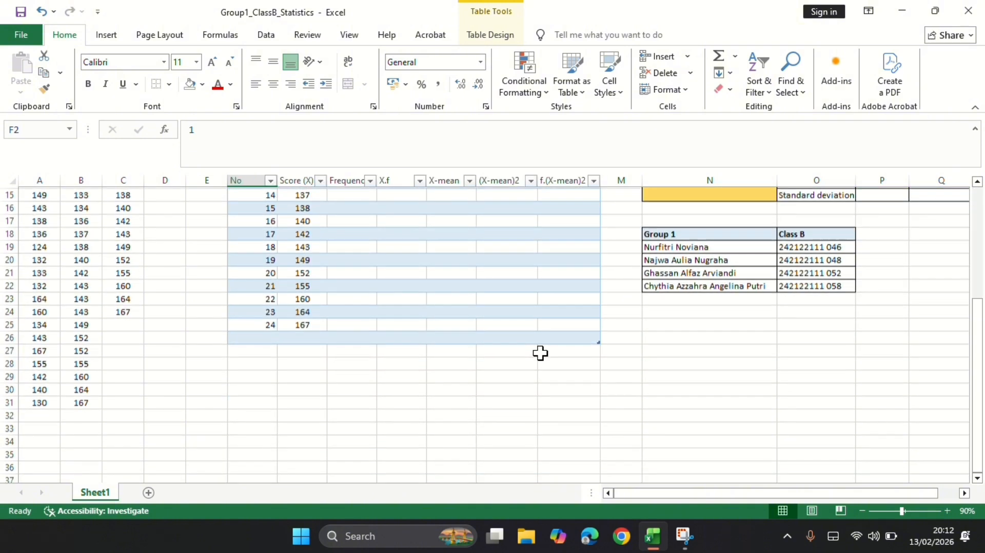
{"action": "scroll", "coordinate": [374, 369], "scroll_direction": "up", "scroll_amount": 1}
{"action": "left_click", "coordinate": [265, 380]}
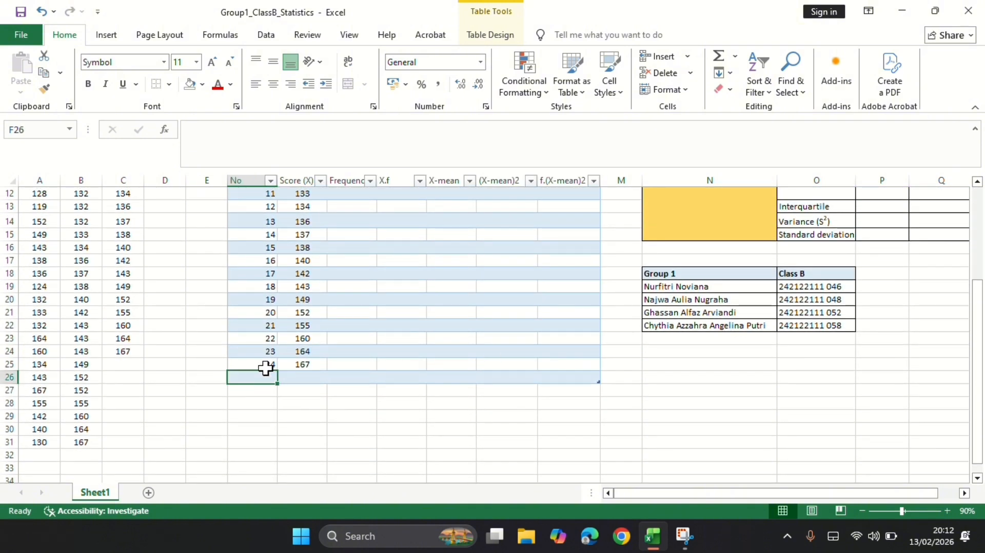
{"action": "left_click", "coordinate": [116, 40]}
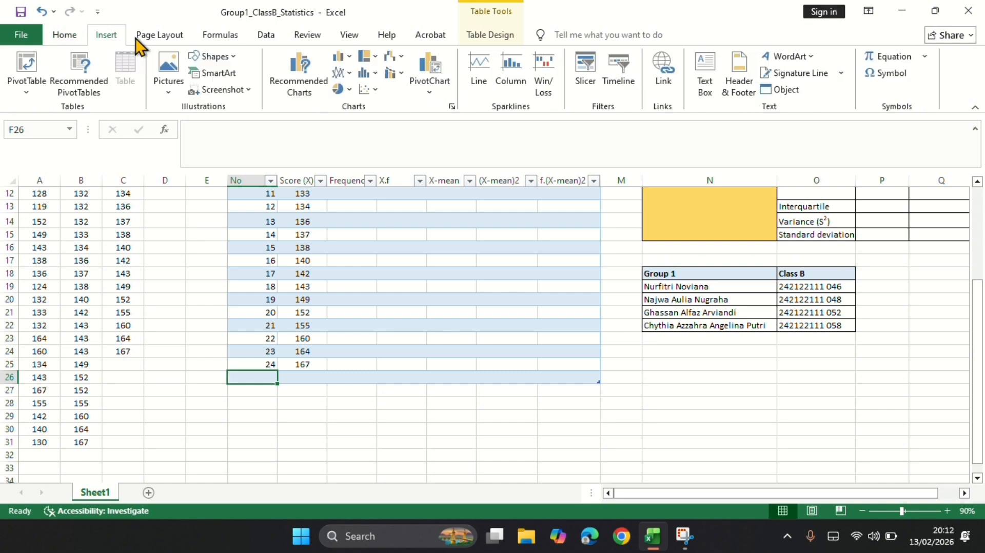
{"action": "left_click", "coordinate": [898, 80]}
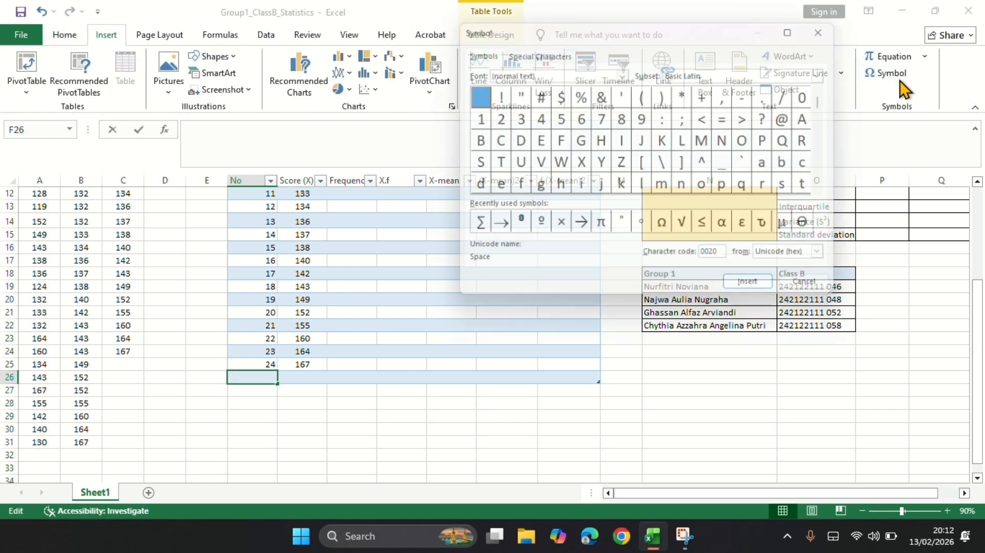
{"action": "left_click", "coordinate": [470, 229]}
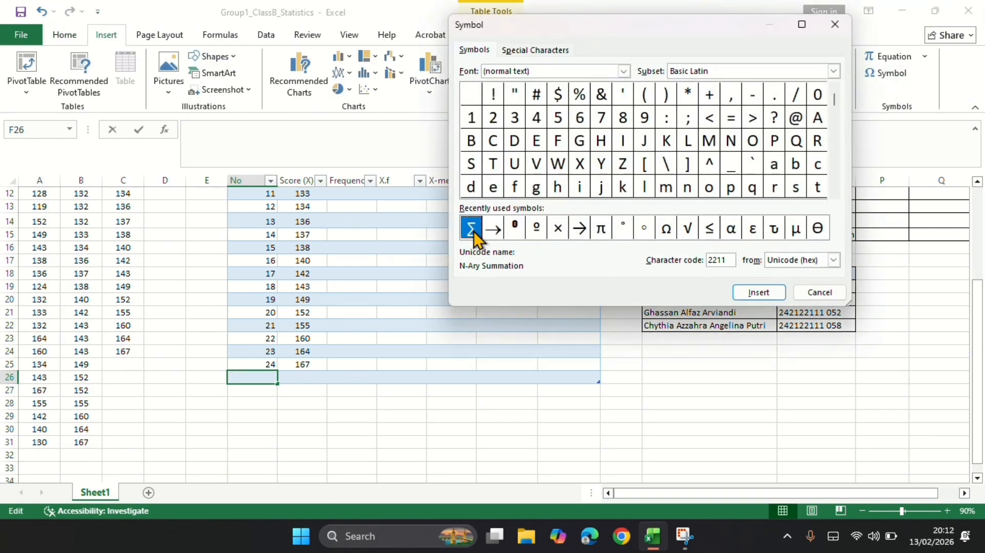
{"action": "left_click", "coordinate": [771, 291]}
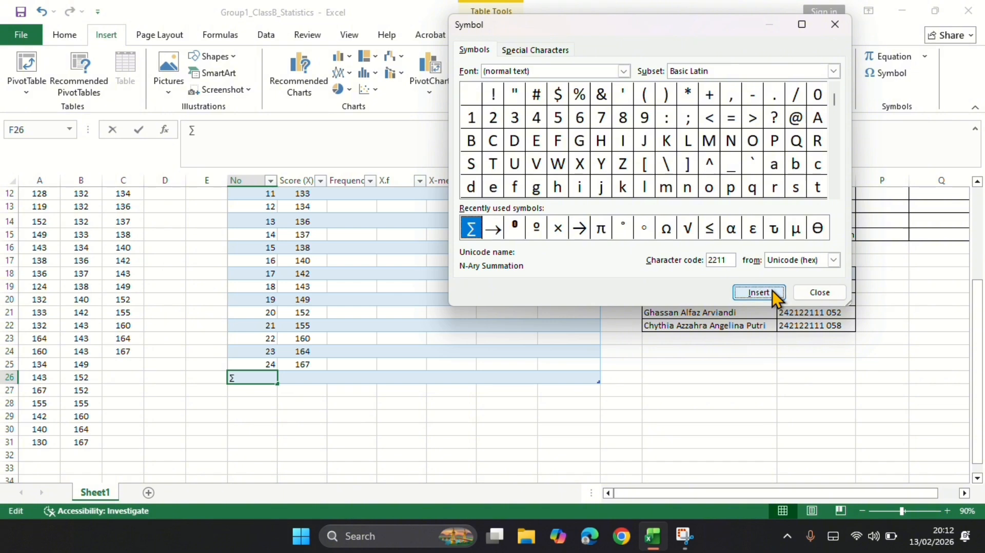
{"action": "left_click", "coordinate": [834, 24]}
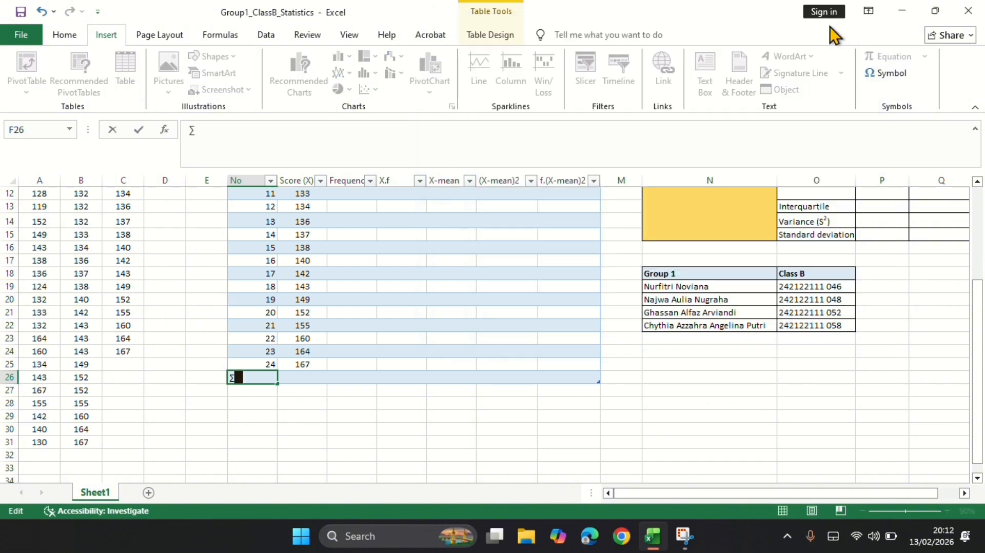
Total the Score (X) column in G26 with =SUM(G2:G25).
{"action": "left_click", "coordinate": [311, 378]}
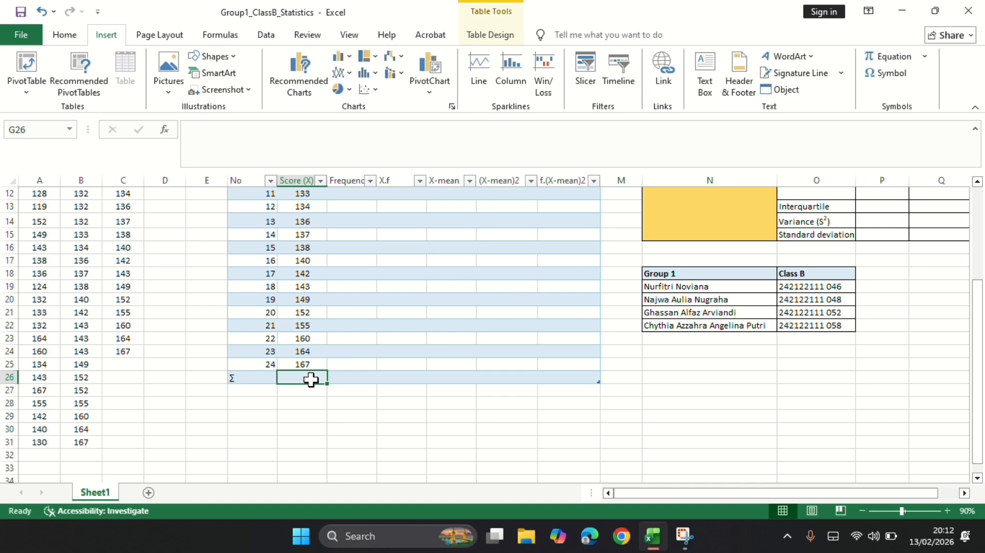
{"action": "scroll", "coordinate": [311, 380], "scroll_direction": "up", "scroll_amount": 1}
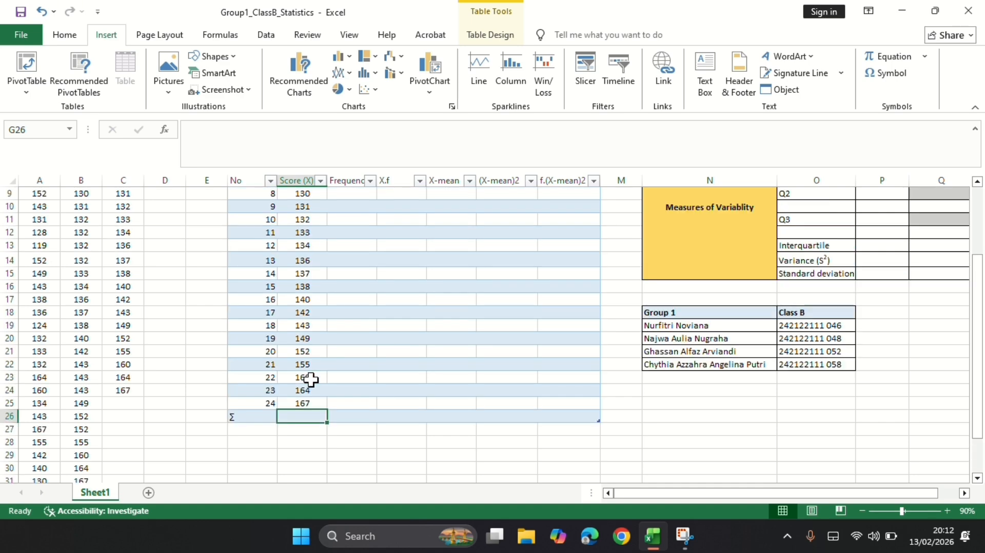
{"action": "type", "text": "=sum"}
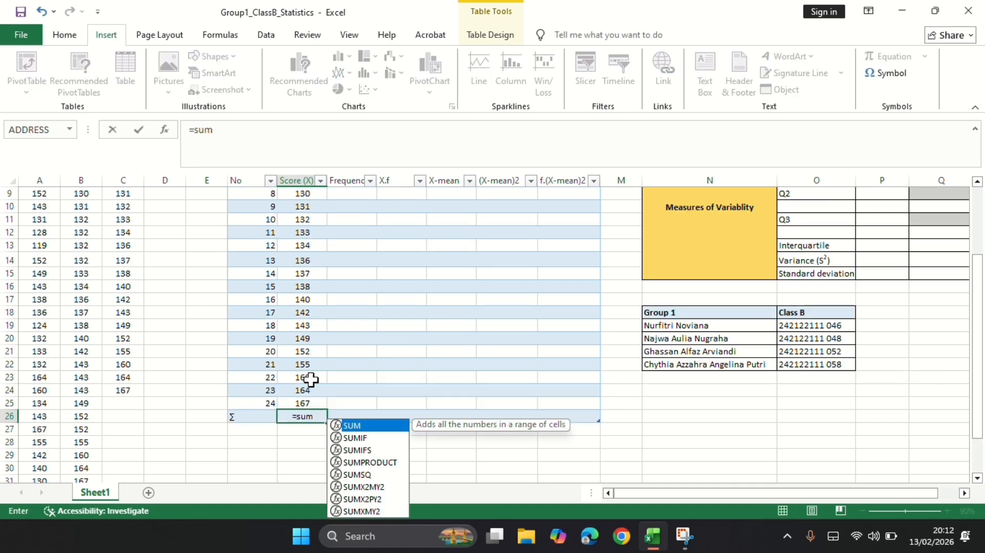
{"action": "key", "text": "Tab"}
{"action": "scroll", "coordinate": [314, 358], "scroll_direction": "up", "scroll_amount": 3}
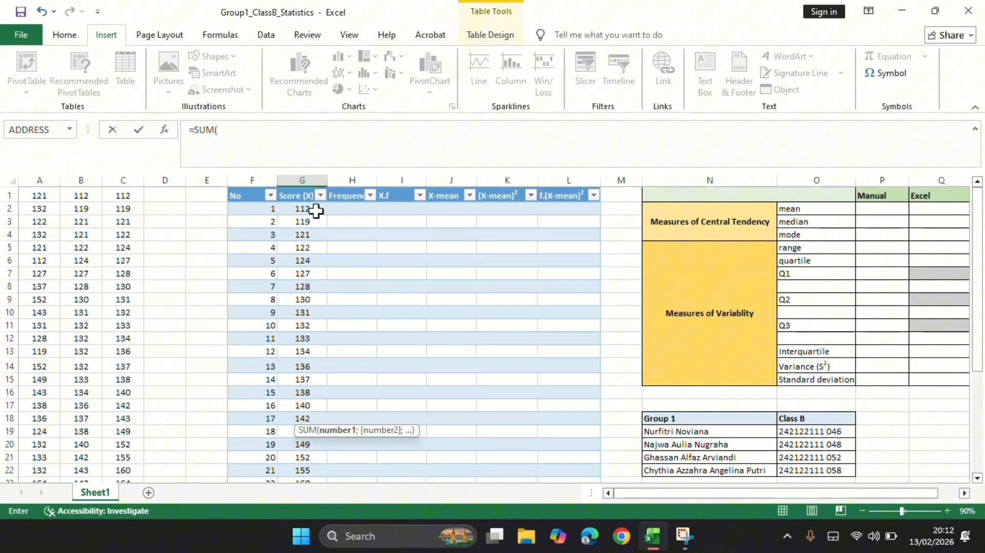
{"action": "left_click_drag", "start_coordinate": [314, 210], "coordinate": [307, 441]}
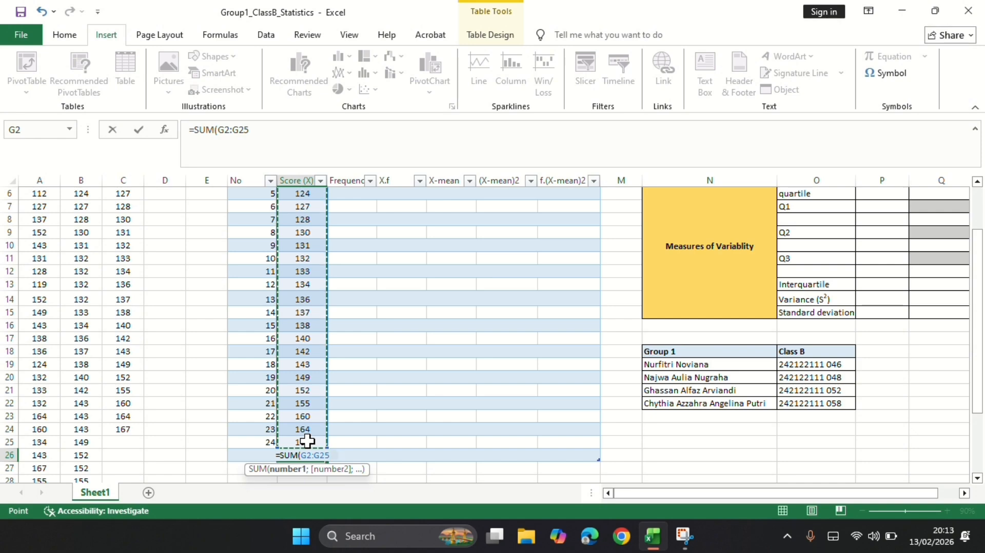
{"action": "key", "text": "Return"}
Fill the Frequency column from H2 with a COUNTIF formula that counts each row's Score (X) in column A: =COUNTIF(A:A;[@[Score (X)]]).
{"action": "scroll", "coordinate": [307, 441], "scroll_direction": "up", "scroll_amount": 2}
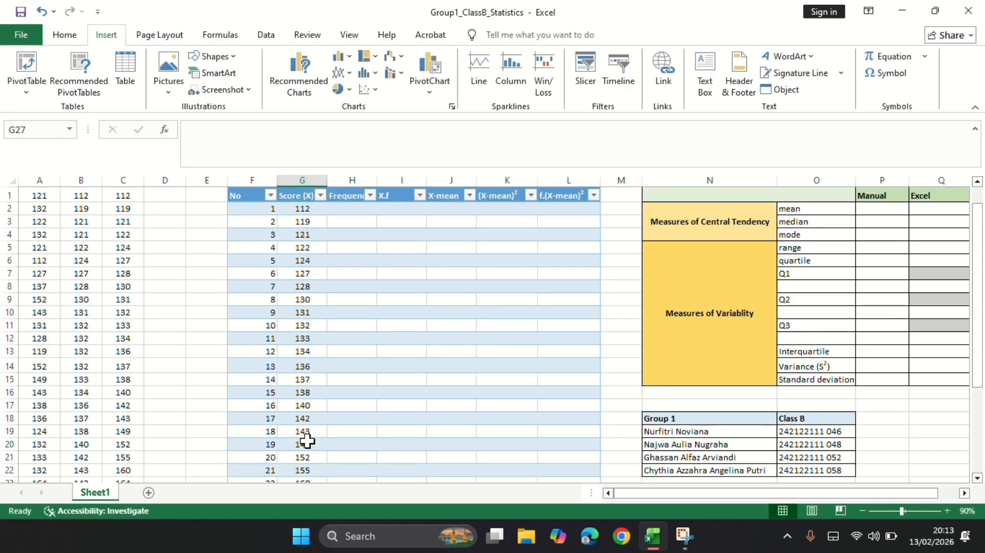
{"action": "left_click", "coordinate": [353, 198]}
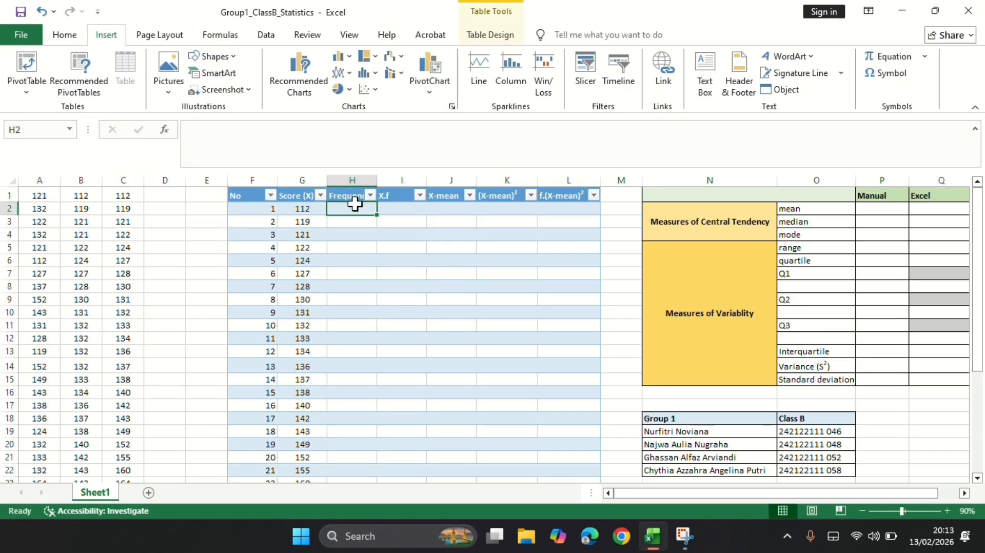
{"action": "left_click", "coordinate": [351, 207]}
{"action": "type", "text": "=cou"}
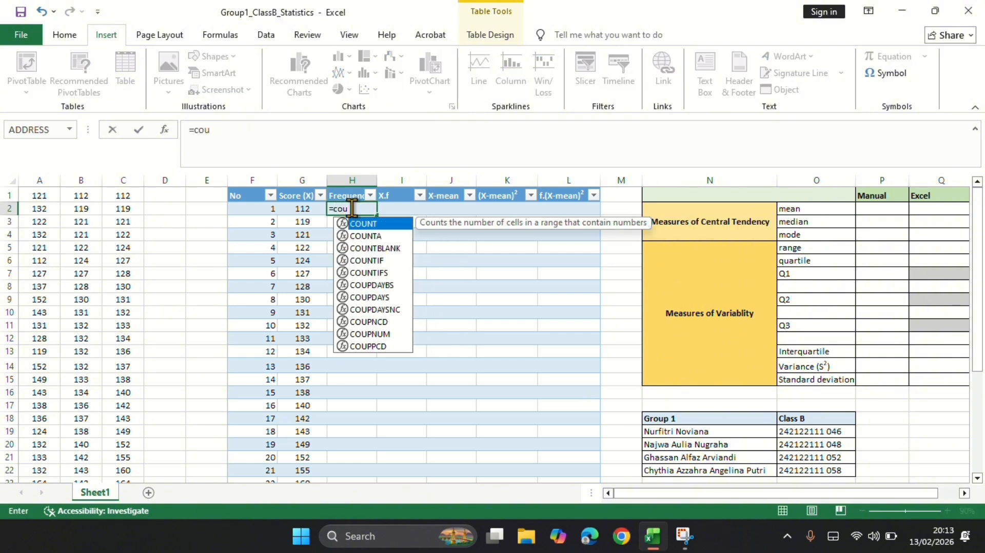
{"action": "type", "text": "n"}
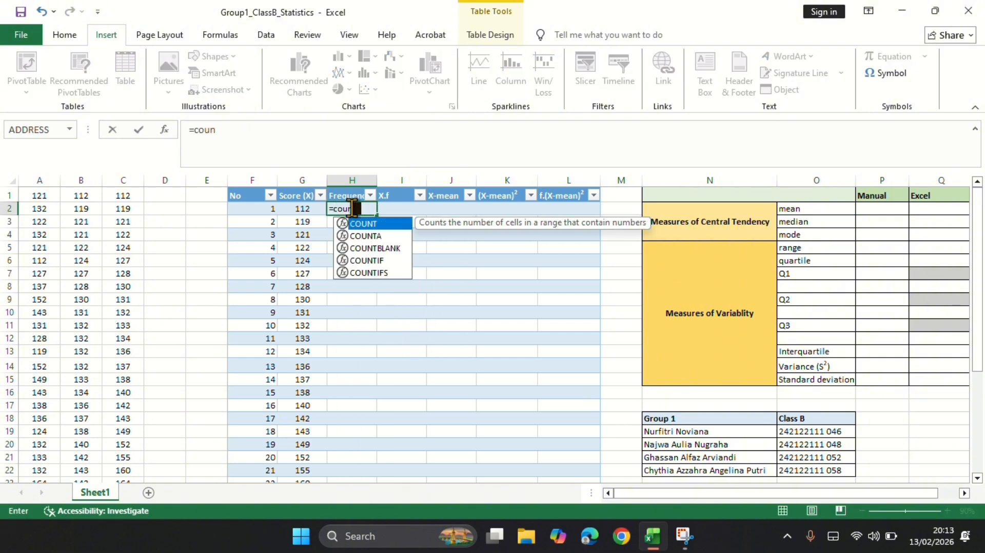
{"action": "left_click", "coordinate": [397, 260]}
{"action": "double_click", "coordinate": [396, 260]}
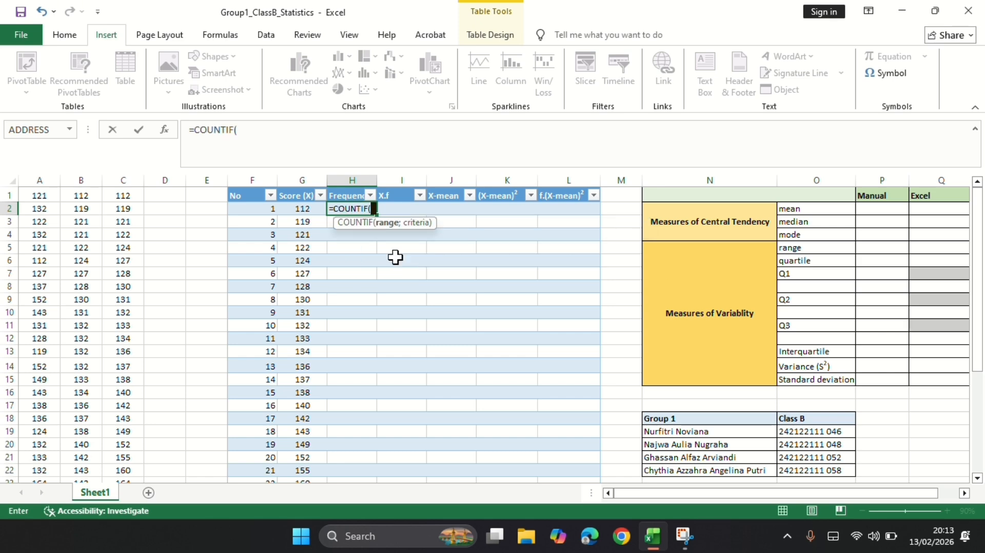
{"action": "left_click", "coordinate": [43, 178]}
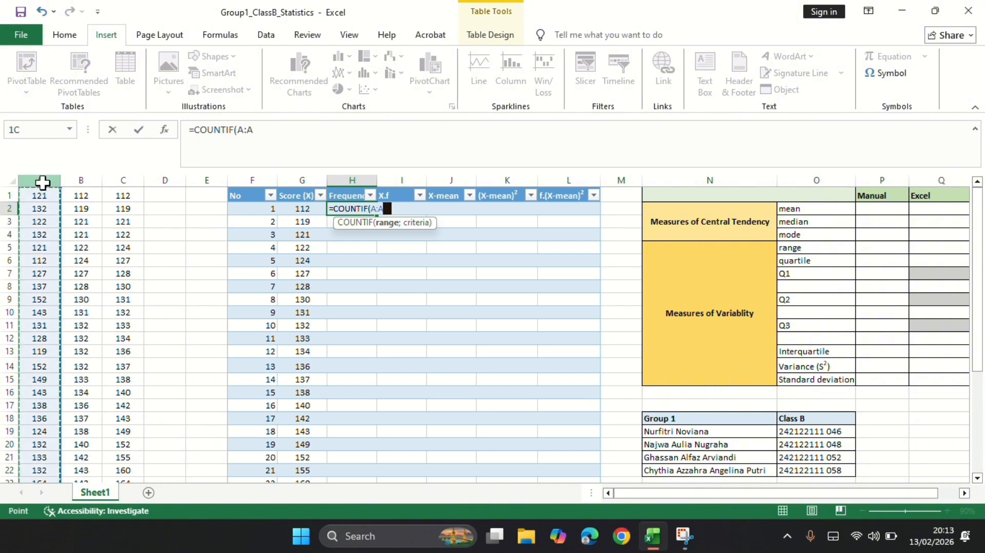
{"action": "type", "text": ";"}
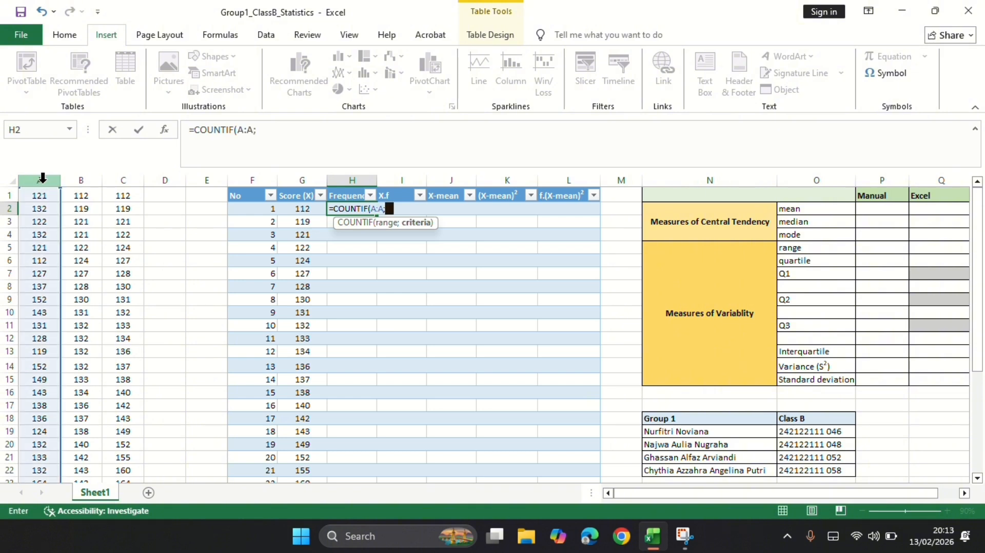
{"action": "left_click", "coordinate": [298, 207]}
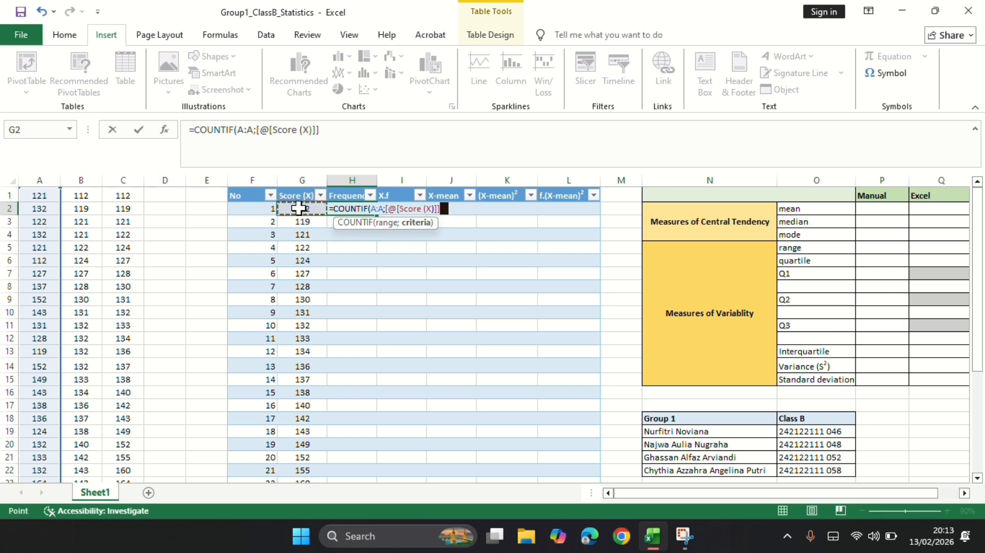
{"action": "key", "text": "Return"}
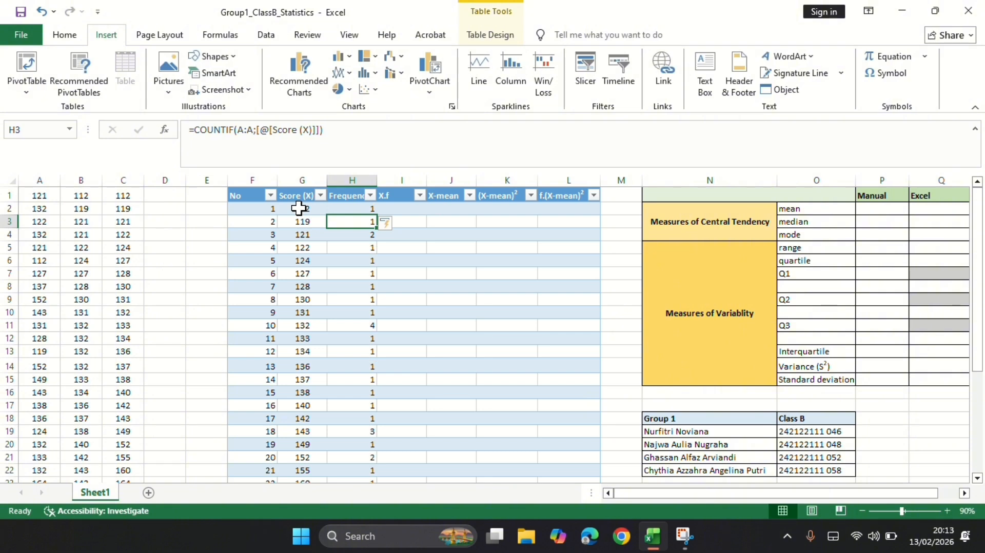
Replace the formula in H26 with a SUM of the frequencies in H2:H25.
{"action": "scroll", "coordinate": [468, 328], "scroll_direction": "down", "scroll_amount": 5}
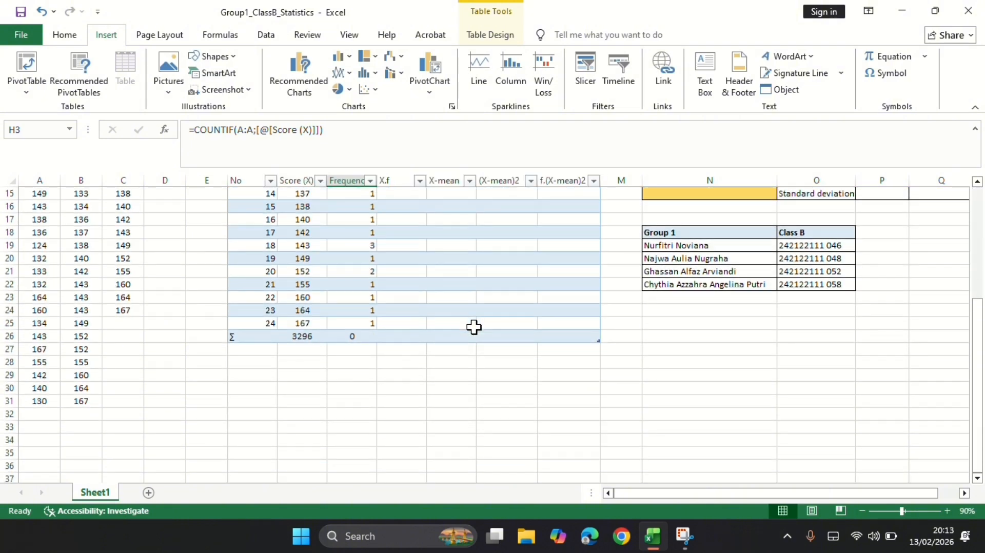
{"action": "left_click", "coordinate": [365, 337]}
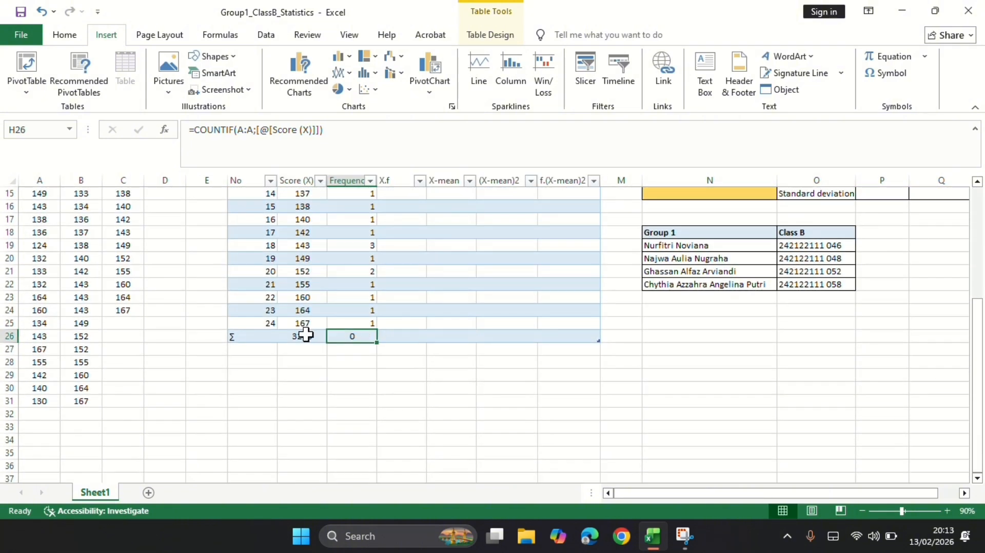
{"action": "left_click", "coordinate": [306, 335]}
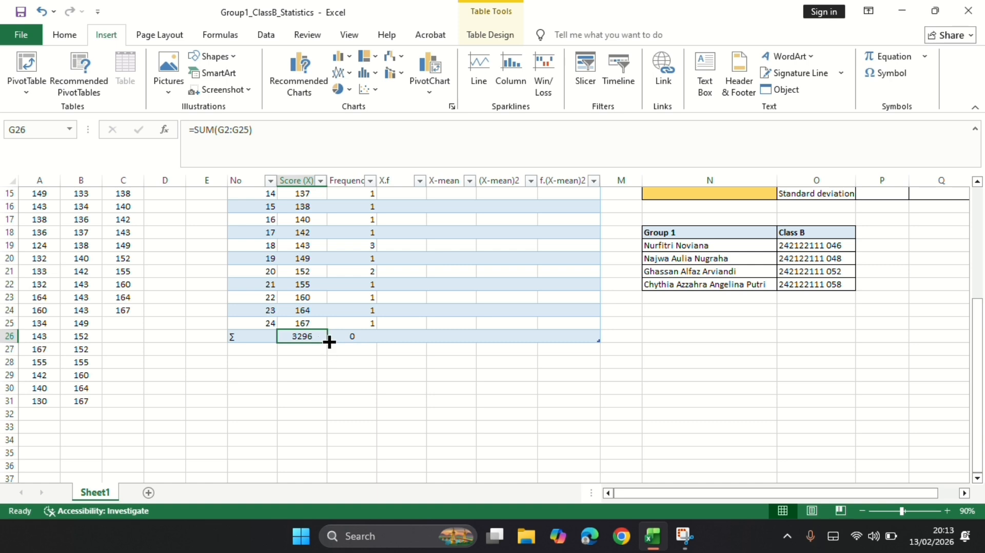
{"action": "left_click", "coordinate": [347, 337]}
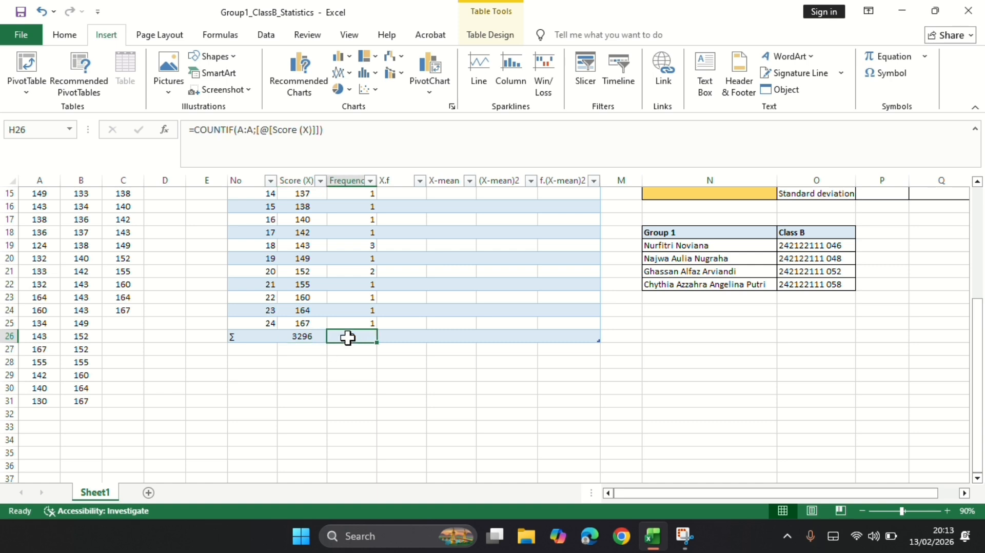
{"action": "type", "text": "=sum"}
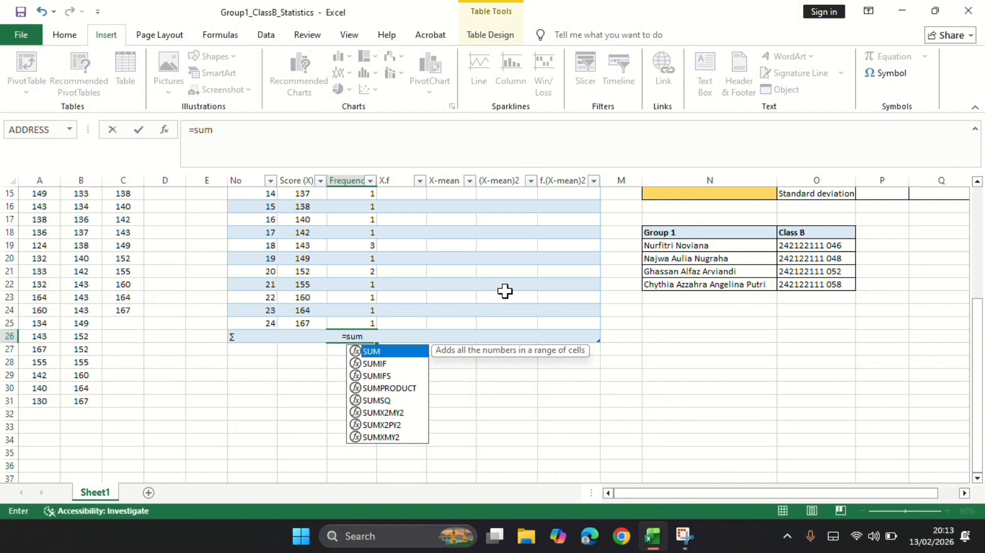
{"action": "scroll", "coordinate": [505, 291], "scroll_direction": "up", "scroll_amount": 4}
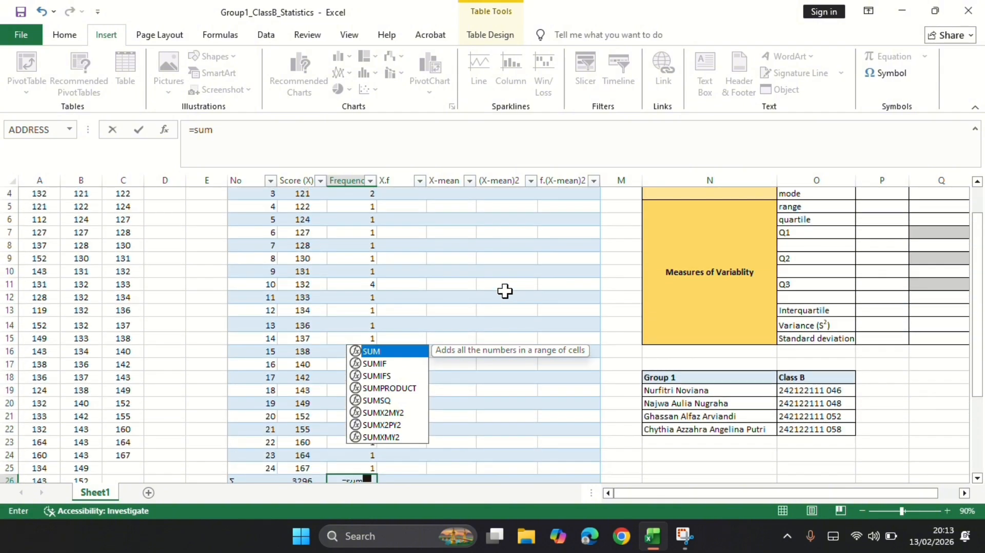
{"action": "key", "text": "Tab"}
{"action": "scroll", "coordinate": [405, 195], "scroll_direction": "up", "scroll_amount": 1}
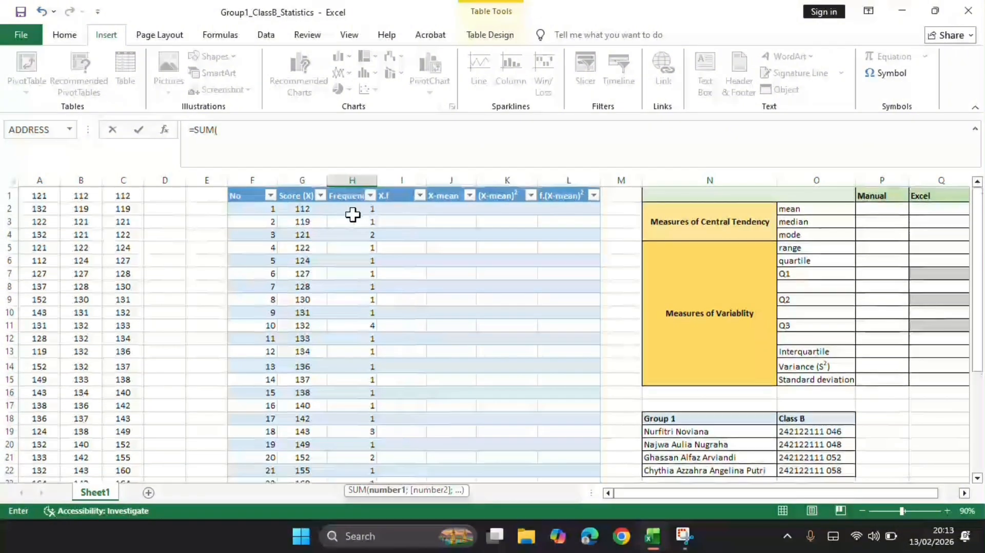
{"action": "left_click_drag", "start_coordinate": [352, 215], "coordinate": [358, 456]}
{"action": "key", "text": "Return"}
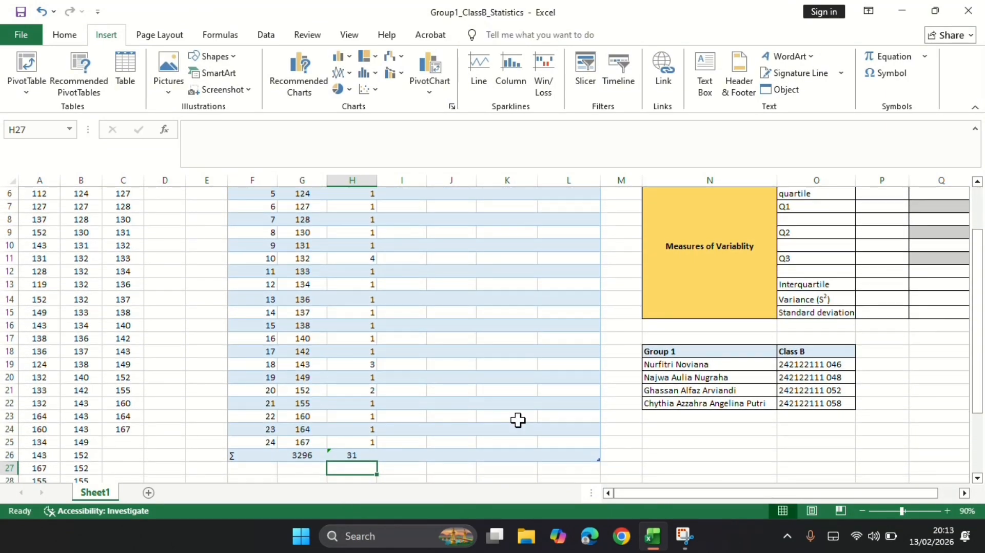
Fill the X.f column from I2 with the product of score and frequency: =[@[Score (X)]]*[@[Frequency (f)]].
{"action": "scroll", "coordinate": [518, 420], "scroll_direction": "up", "scroll_amount": 2}
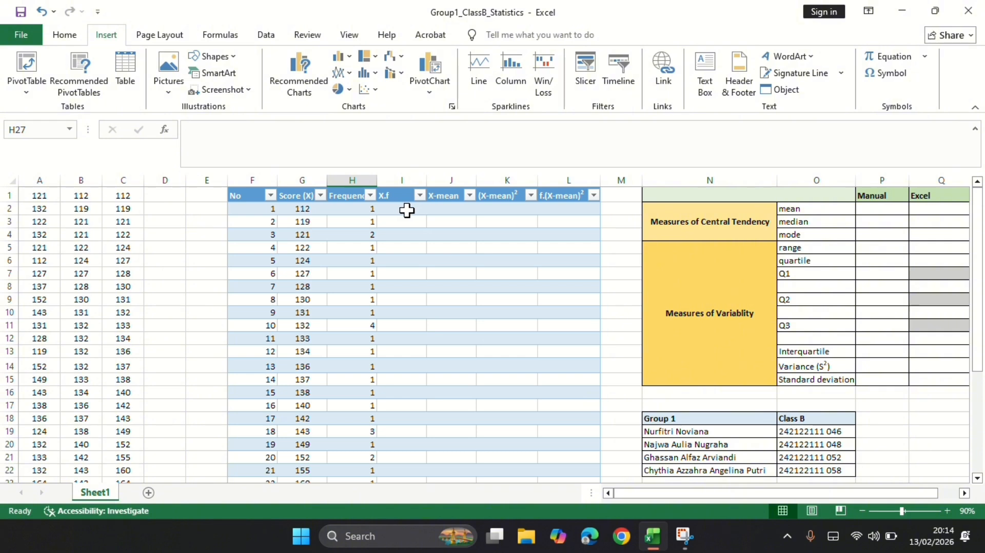
{"action": "left_click", "coordinate": [407, 209]}
{"action": "type", "text": "="}
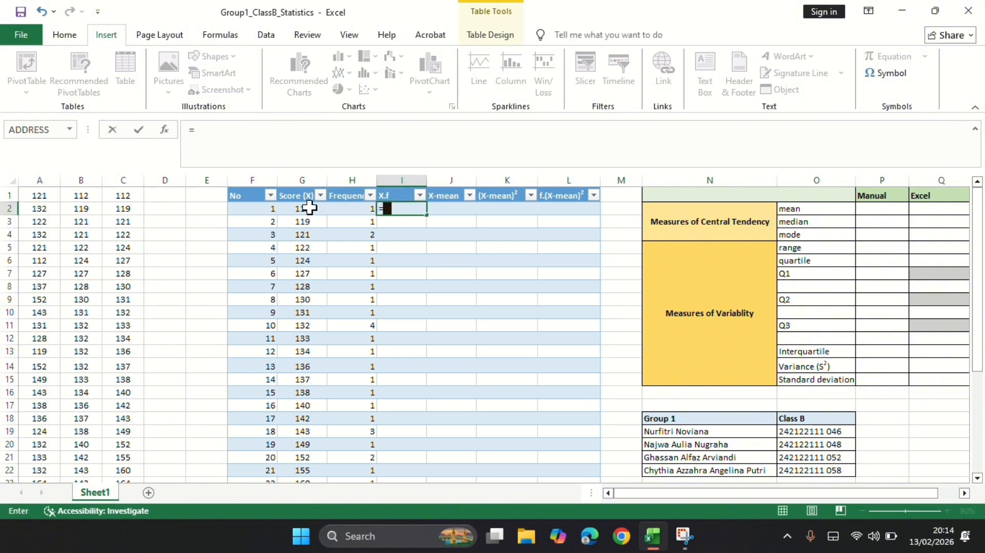
{"action": "left_click", "coordinate": [300, 207]}
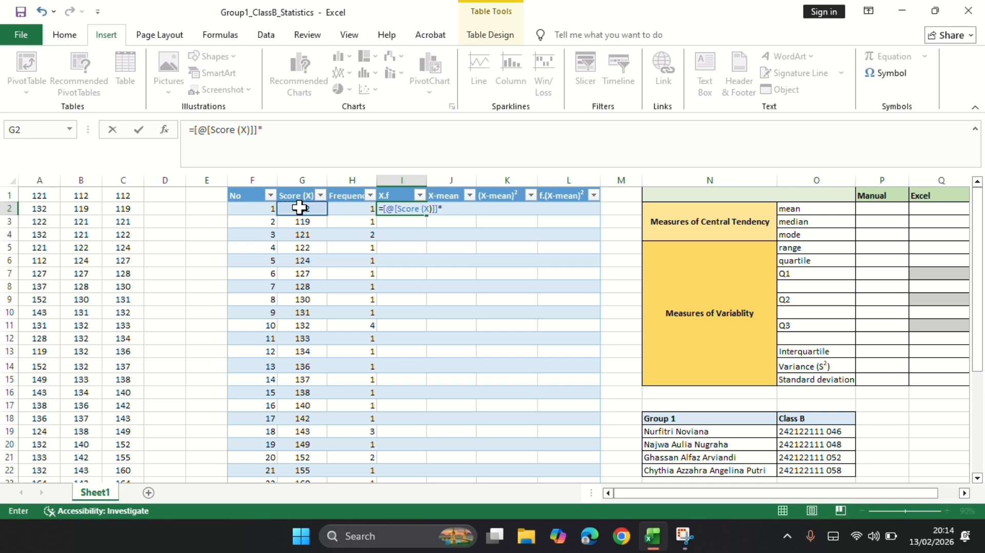
{"action": "left_click", "coordinate": [346, 207]}
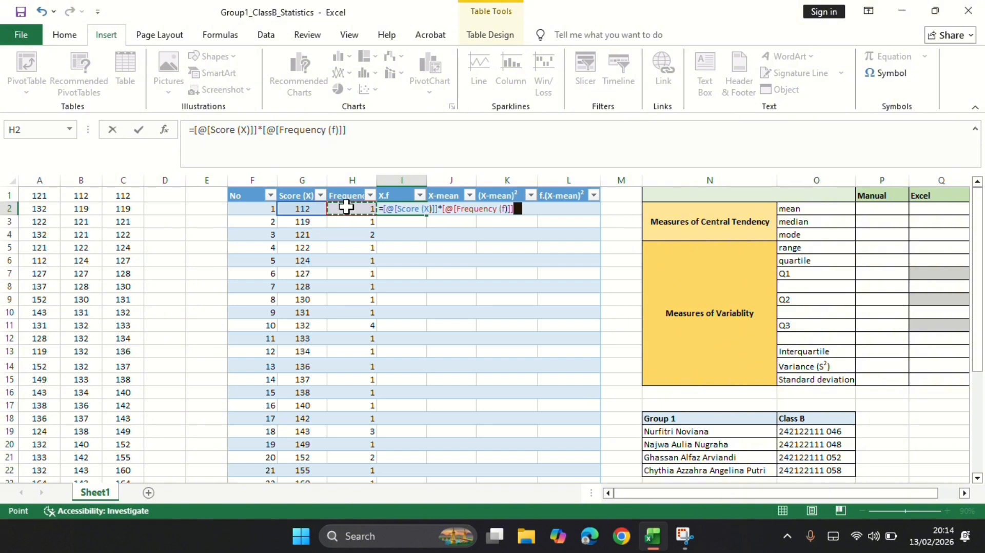
{"action": "key", "text": "Return"}
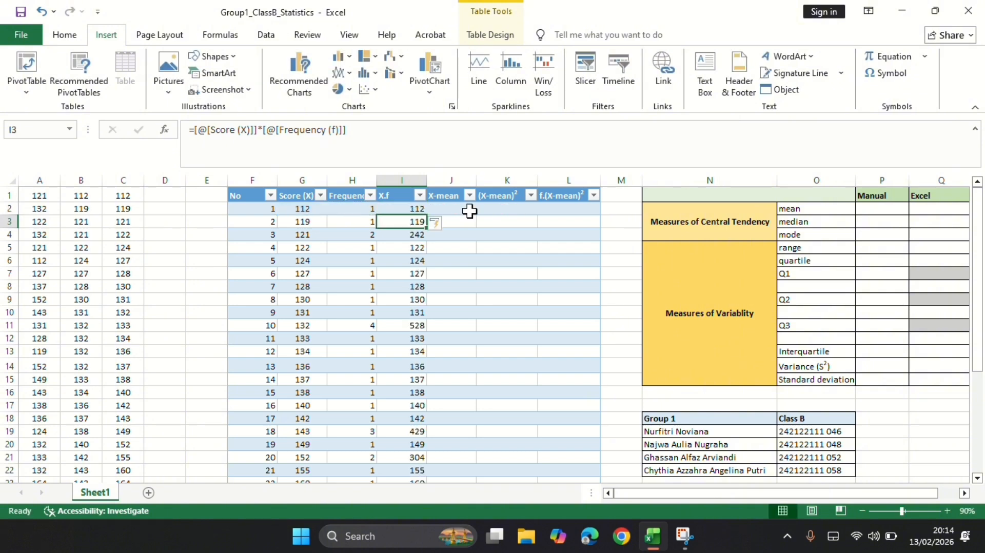
{"action": "scroll", "coordinate": [444, 363], "scroll_direction": "down", "scroll_amount": 3}
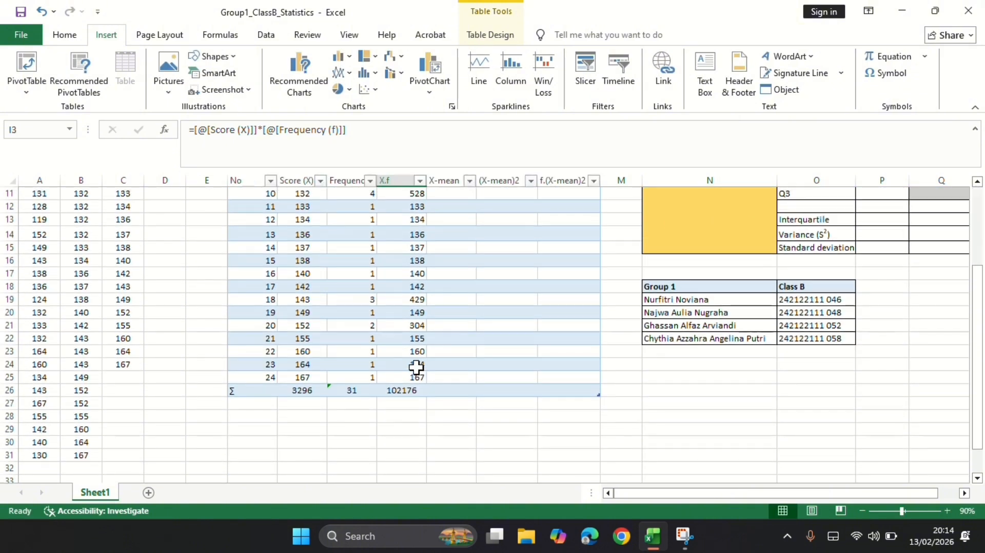
Copy the frequency total's SUM formula from H26 across to I26 to total the X.f column.
{"action": "left_click", "coordinate": [371, 391]}
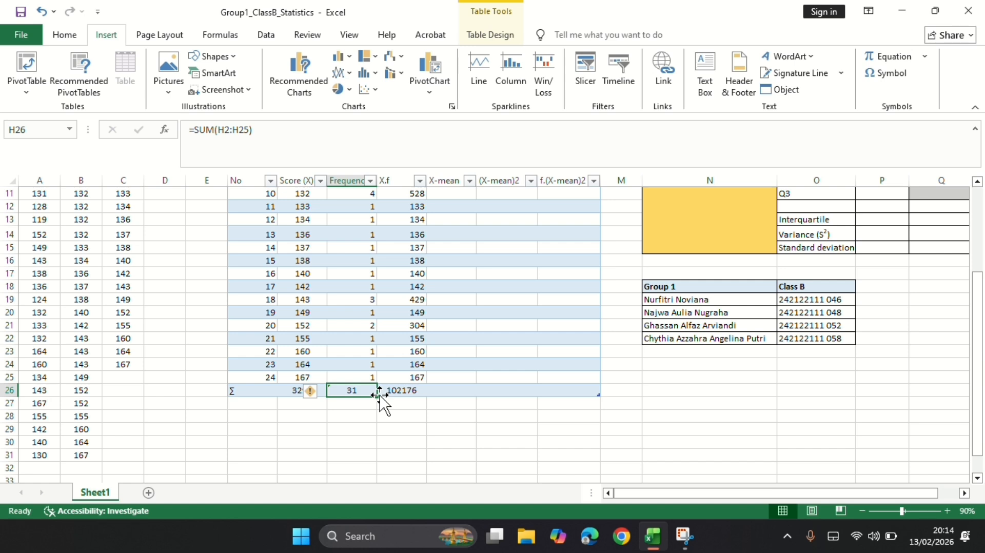
{"action": "left_click_drag", "start_coordinate": [380, 394], "coordinate": [424, 392]}
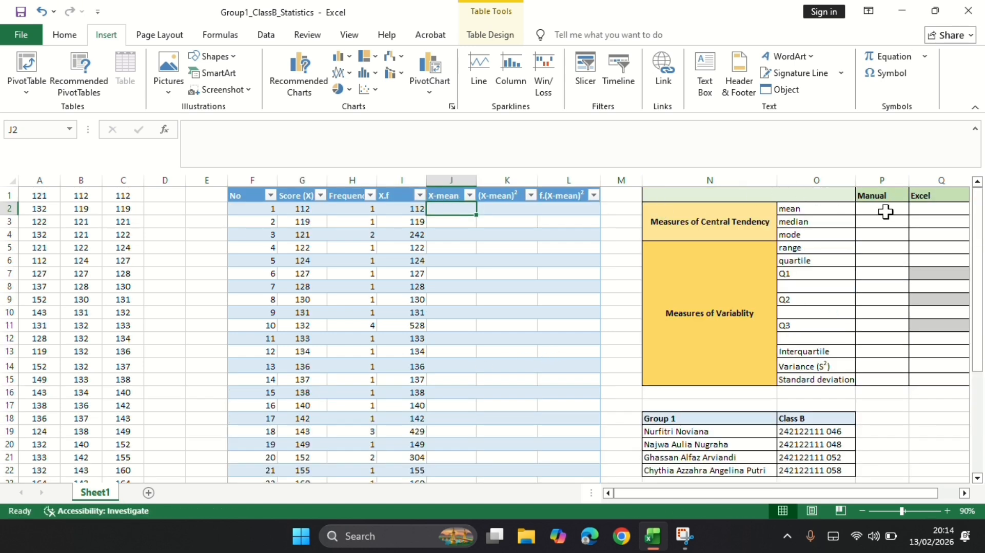
Calculate the manual mean in P2 by dividing the X.f total by the frequency total: =(I26/H26).
{"action": "left_click", "coordinate": [886, 210]}
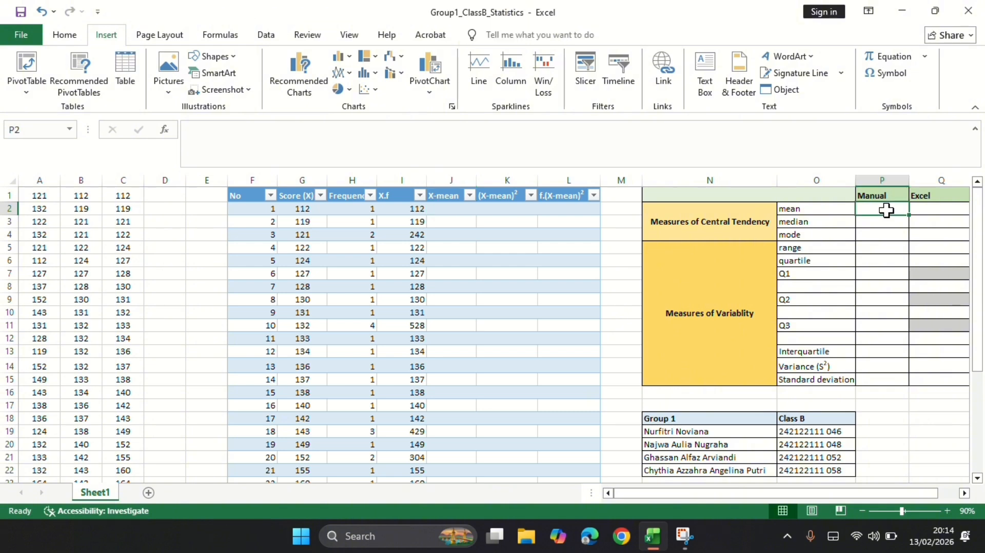
{"action": "type", "text": "="}
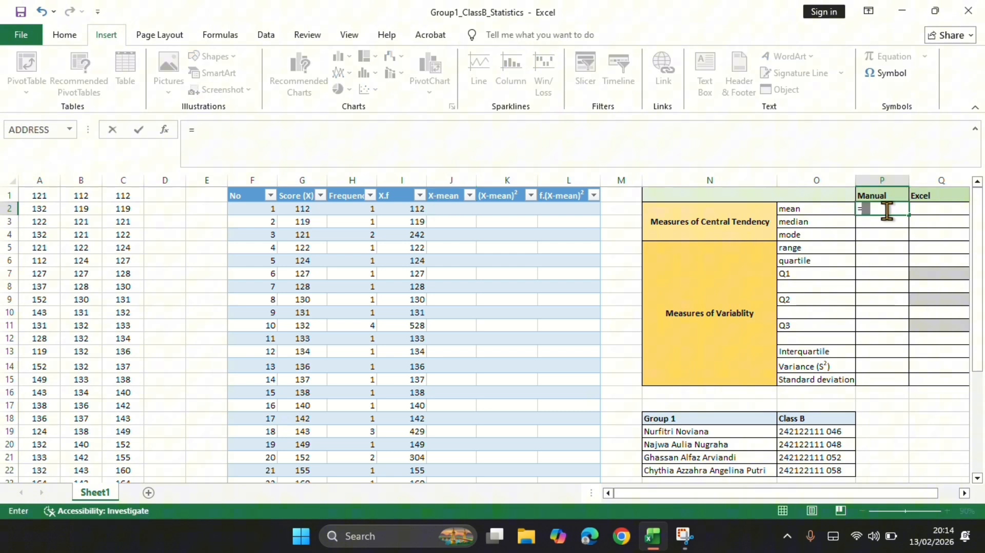
{"action": "type", "text": "("}
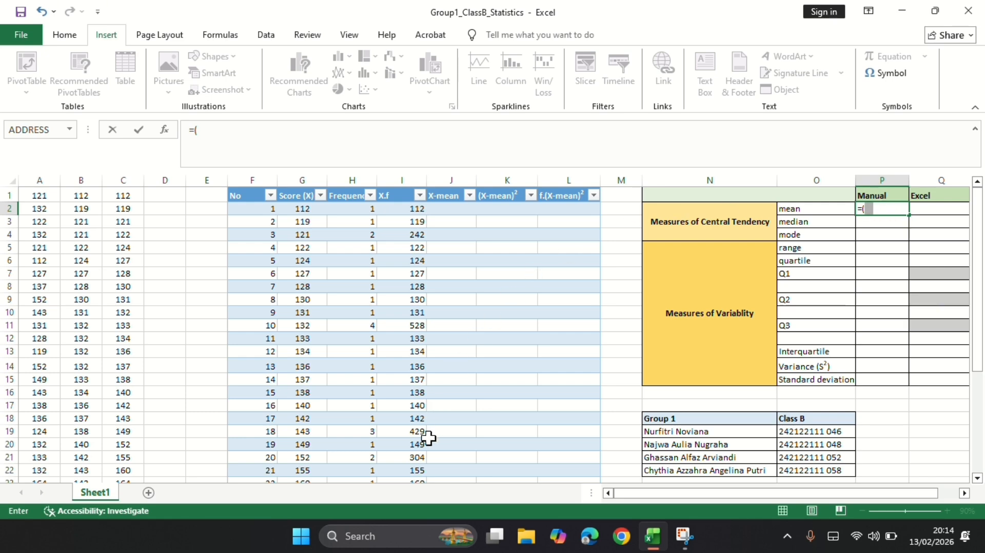
{"action": "scroll", "coordinate": [428, 438], "scroll_direction": "down", "scroll_amount": 2}
{"action": "scroll", "coordinate": [428, 439], "scroll_direction": "down", "scroll_amount": 1}
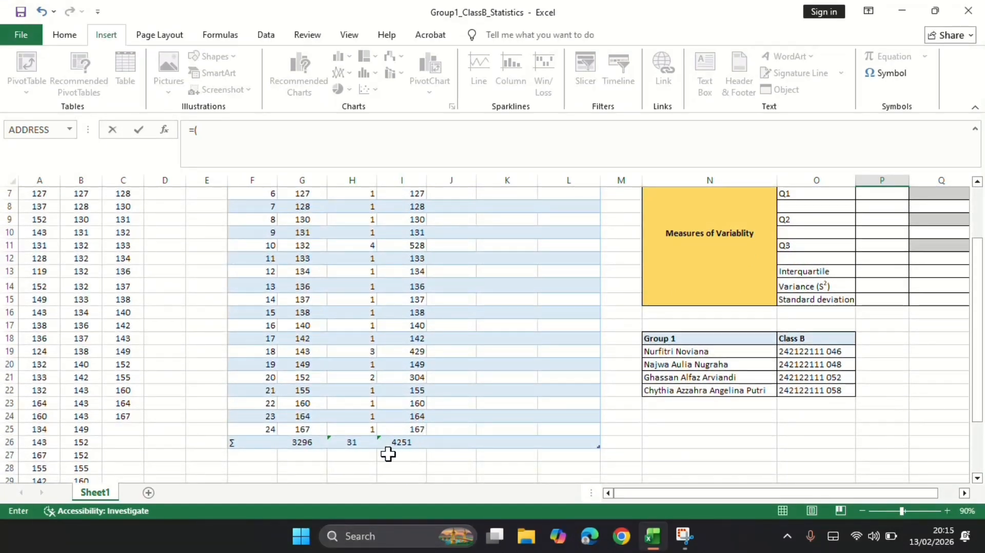
{"action": "left_click", "coordinate": [398, 441]}
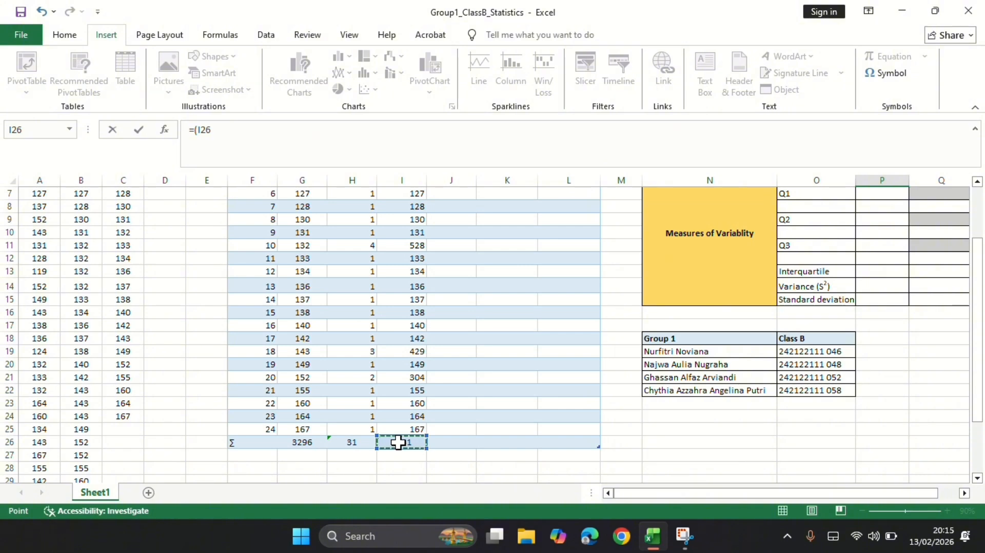
{"action": "type", "text": "/"}
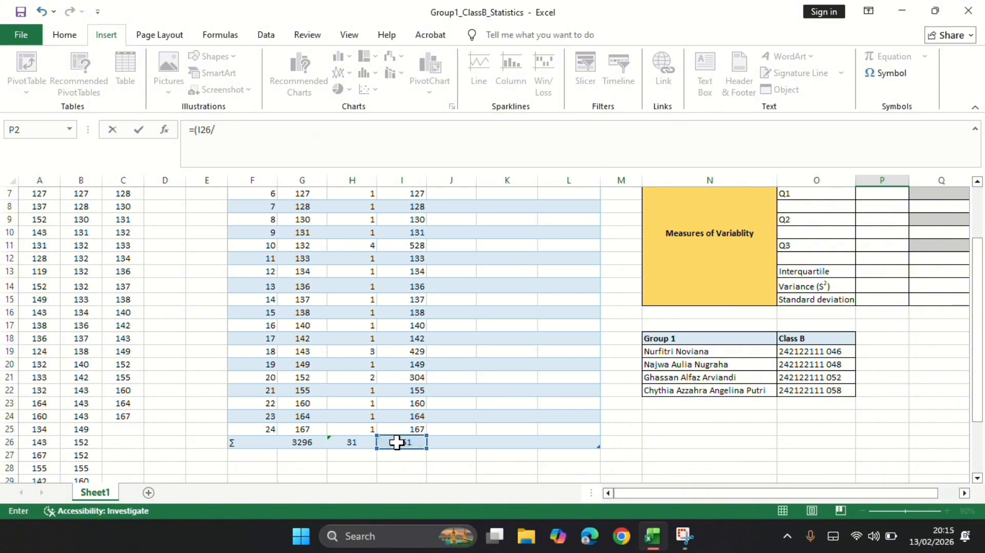
{"action": "left_click", "coordinate": [357, 445]}
{"action": "key", "text": "Return"}
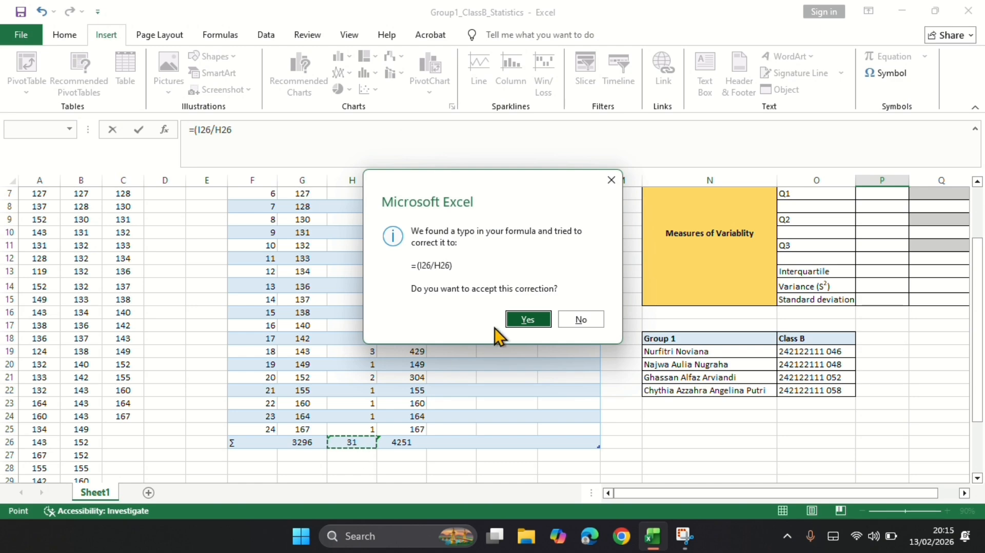
{"action": "left_click", "coordinate": [519, 325]}
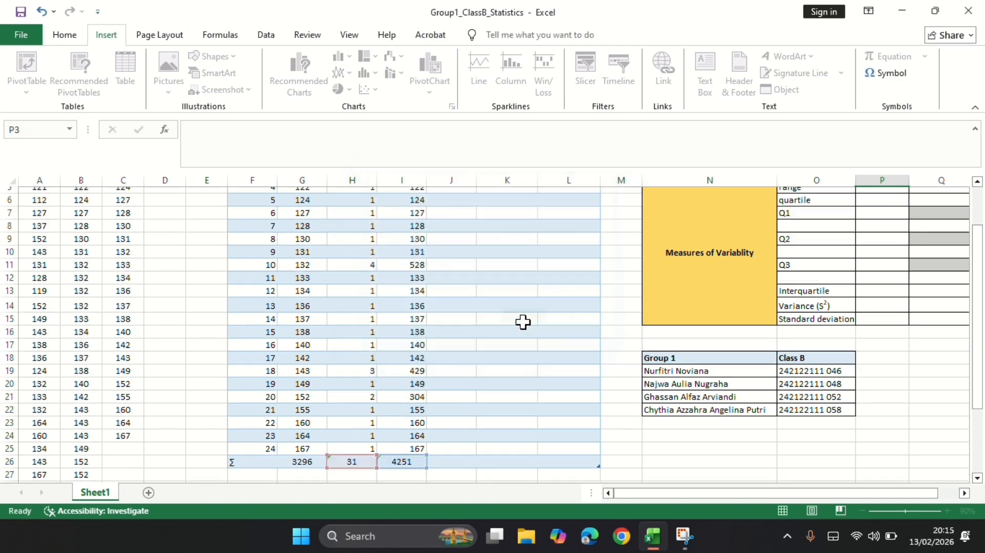
Calculate the Excel mean in Q2 with the AVERAGE function over the raw scores in column A.
{"action": "scroll", "coordinate": [590, 313], "scroll_direction": "up", "scroll_amount": 1}
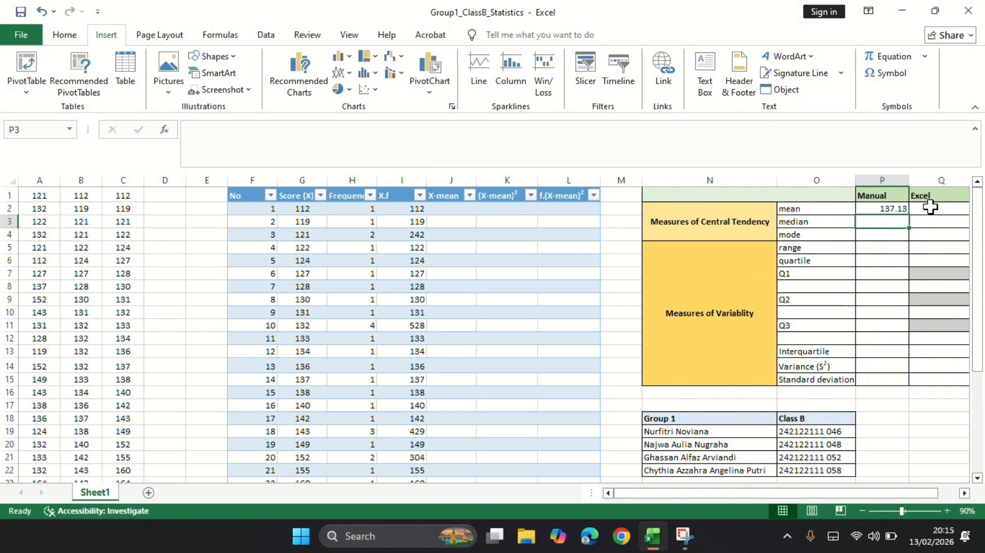
{"action": "left_click", "coordinate": [930, 207]}
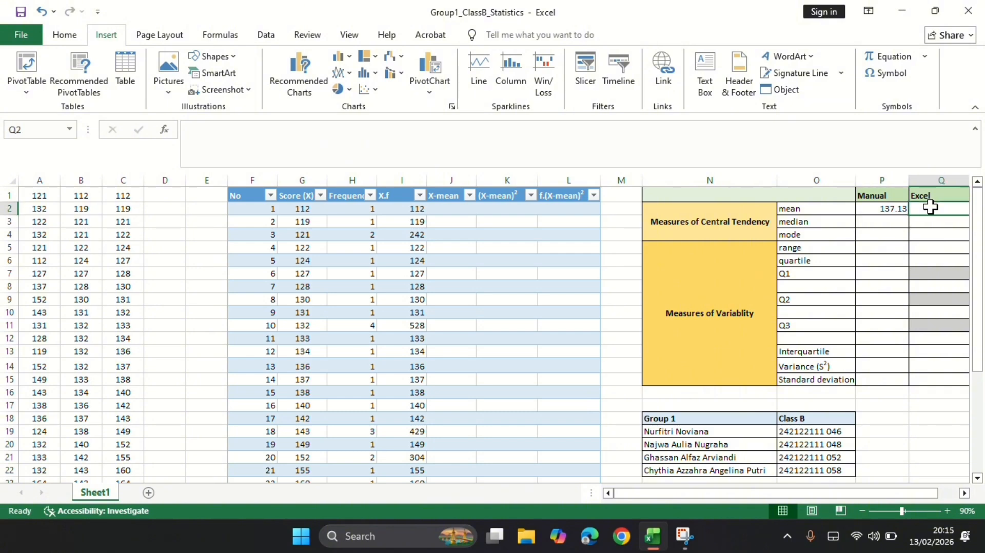
{"action": "type", "text": "=av"}
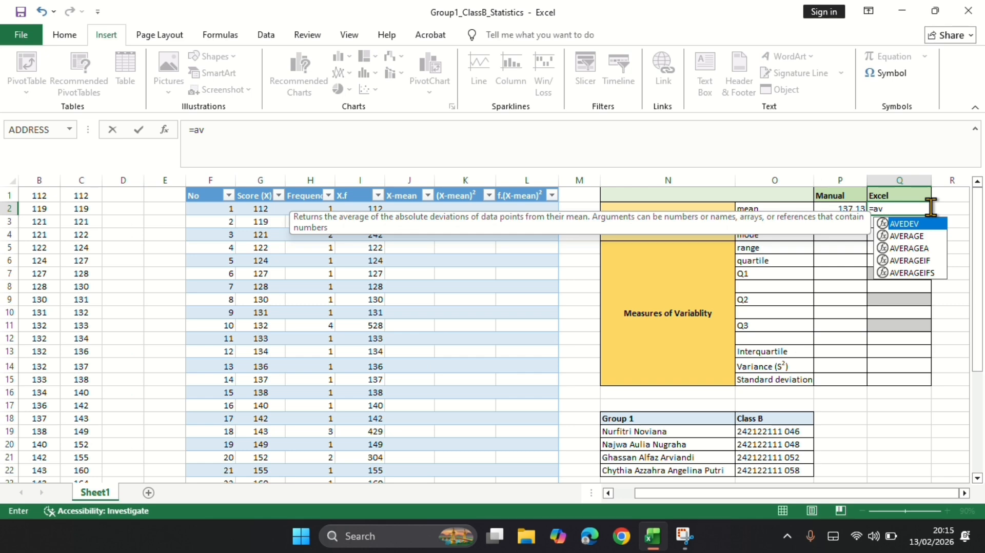
{"action": "left_click", "coordinate": [921, 237]}
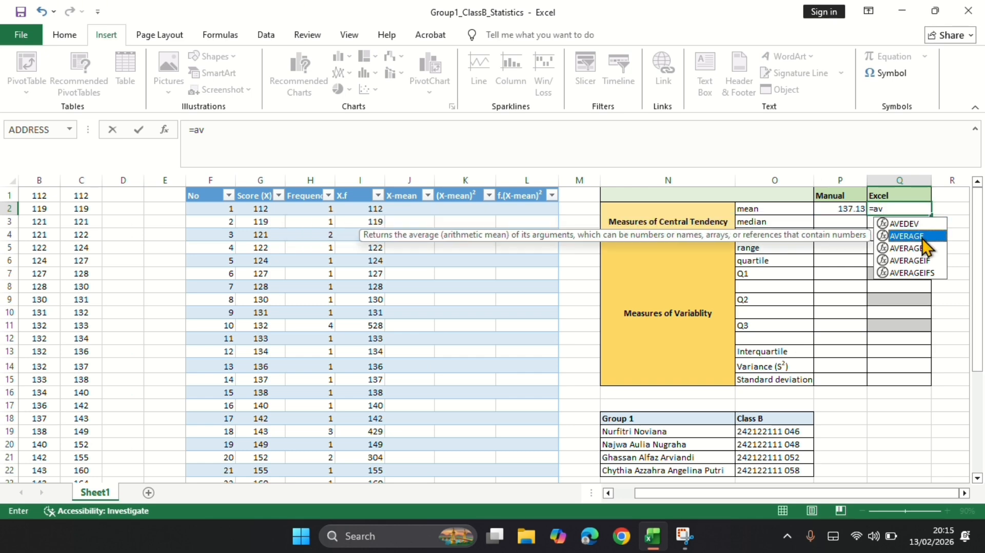
{"action": "double_click", "coordinate": [923, 236]}
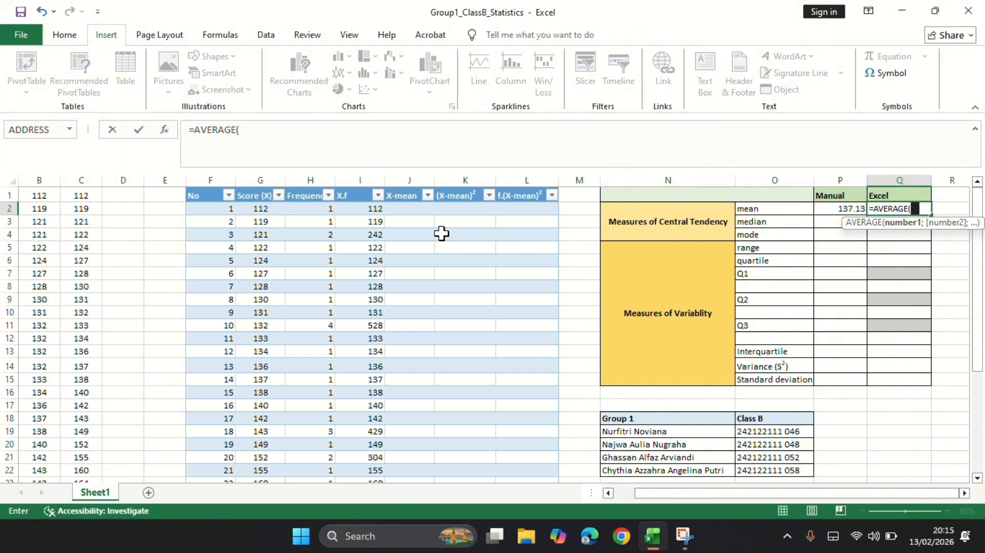
{"action": "scroll", "coordinate": [149, 231], "scroll_direction": "left", "scroll_amount": 1}
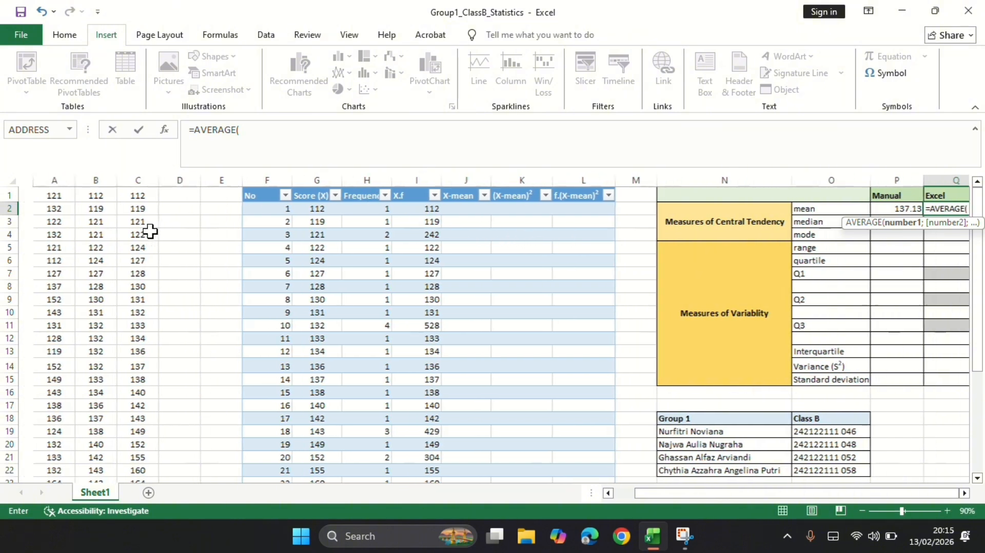
{"action": "left_click", "coordinate": [34, 175]}
{"action": "key", "text": "Return"}
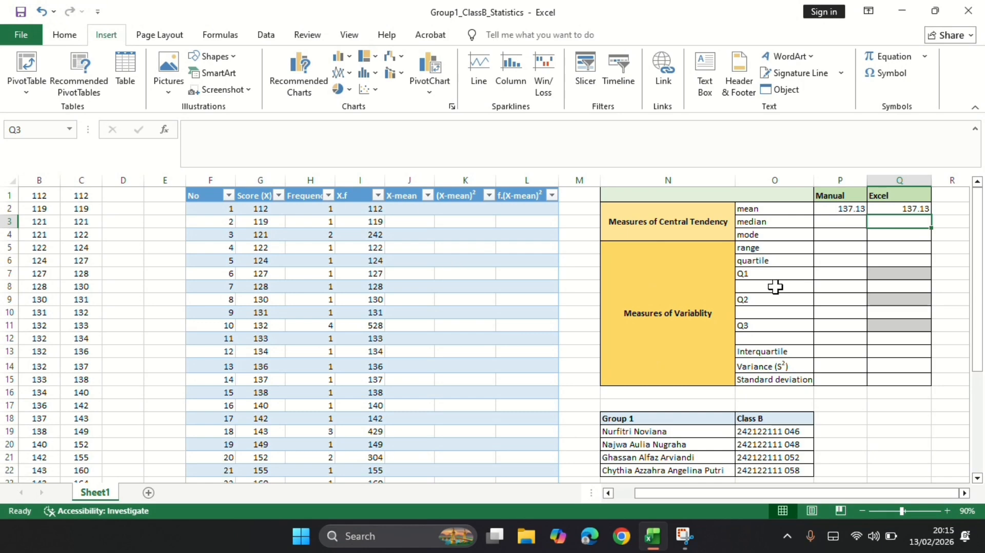
Fill the X-mean column from J2 with the score minus the manual mean: =[@[Score (X)]]-P2.
{"action": "left_click", "coordinate": [406, 211]}
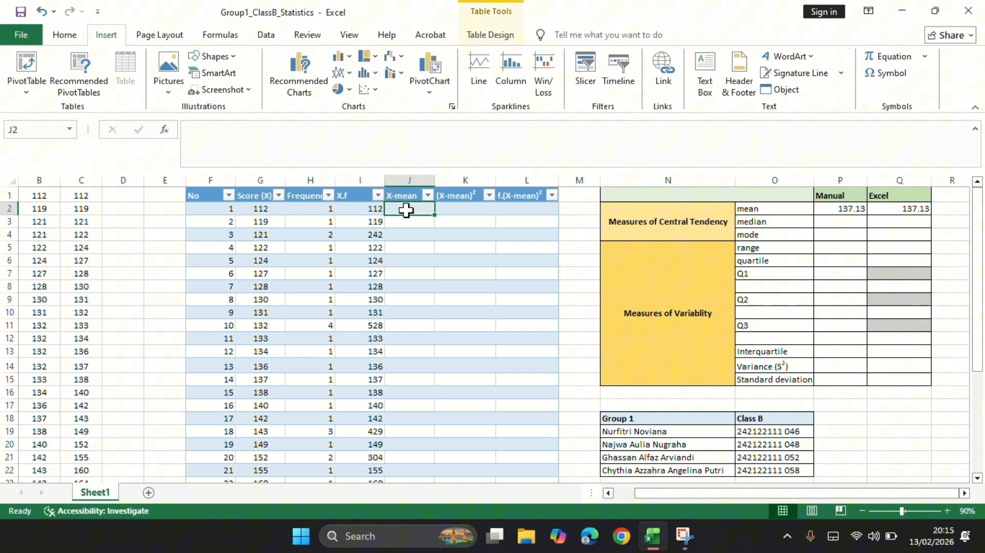
{"action": "type", "text": "="}
{"action": "left_click", "coordinate": [254, 207]}
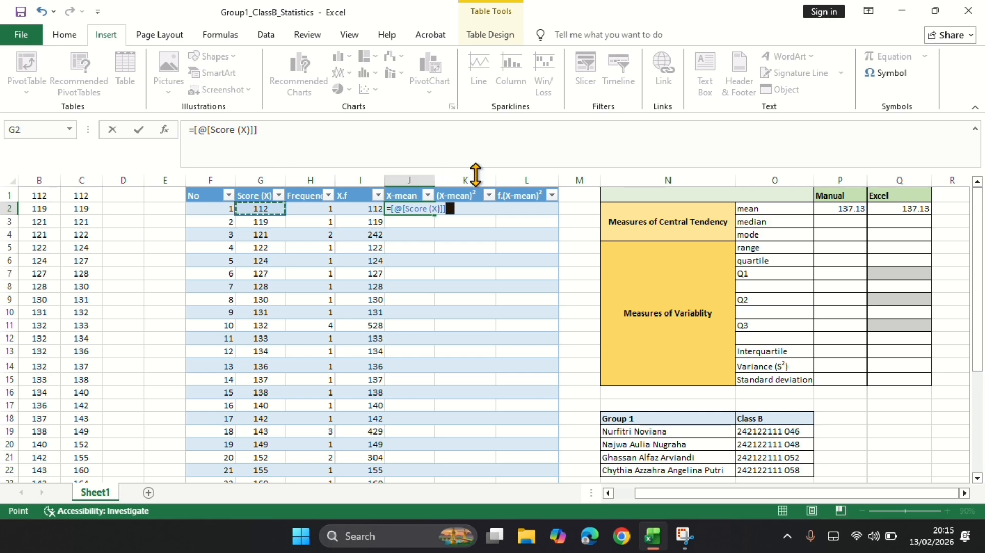
{"action": "type", "text": "-"}
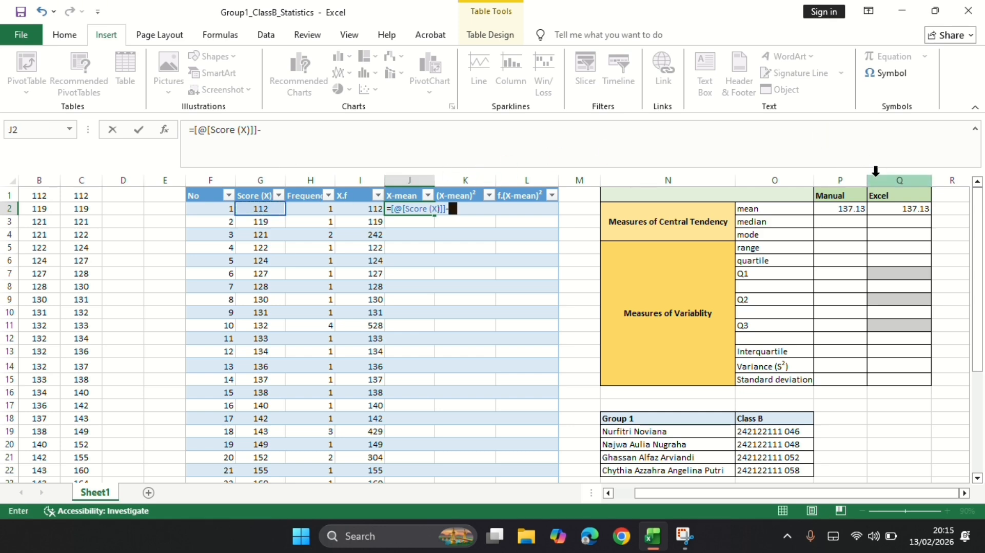
{"action": "left_click", "coordinate": [846, 208]}
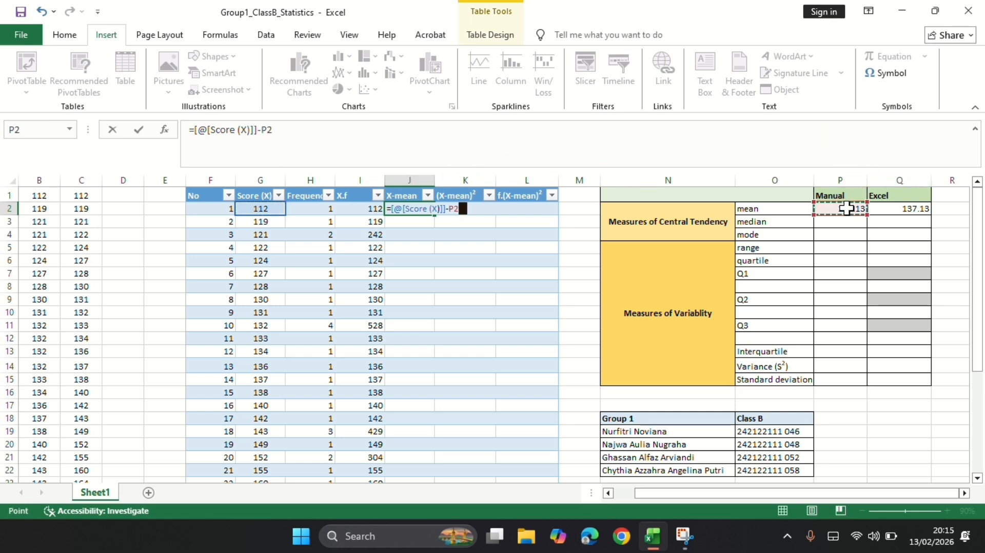
{"action": "key", "text": "Return"}
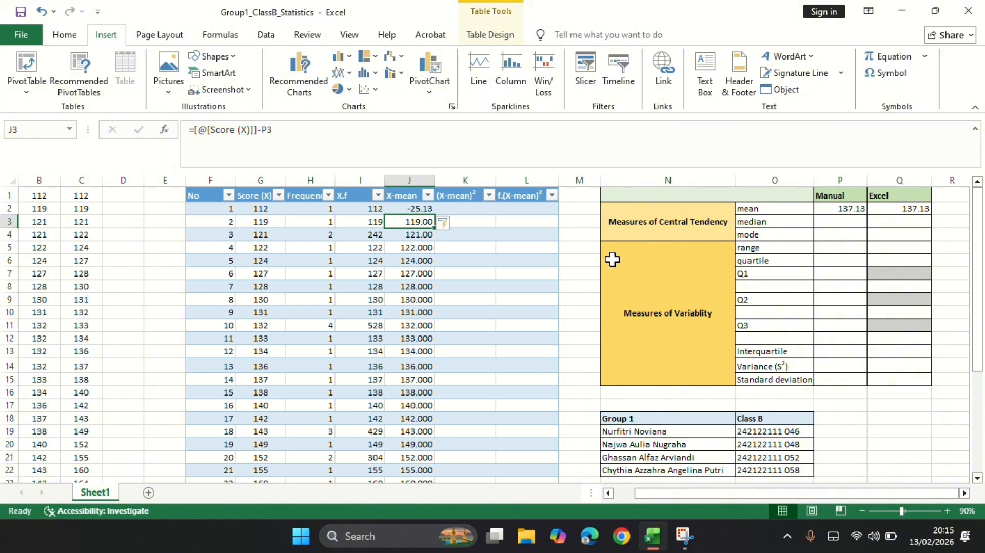
Clear the filled X-mean values from J3 downward, keeping only the formula in J2.
{"action": "left_click", "coordinate": [413, 206]}
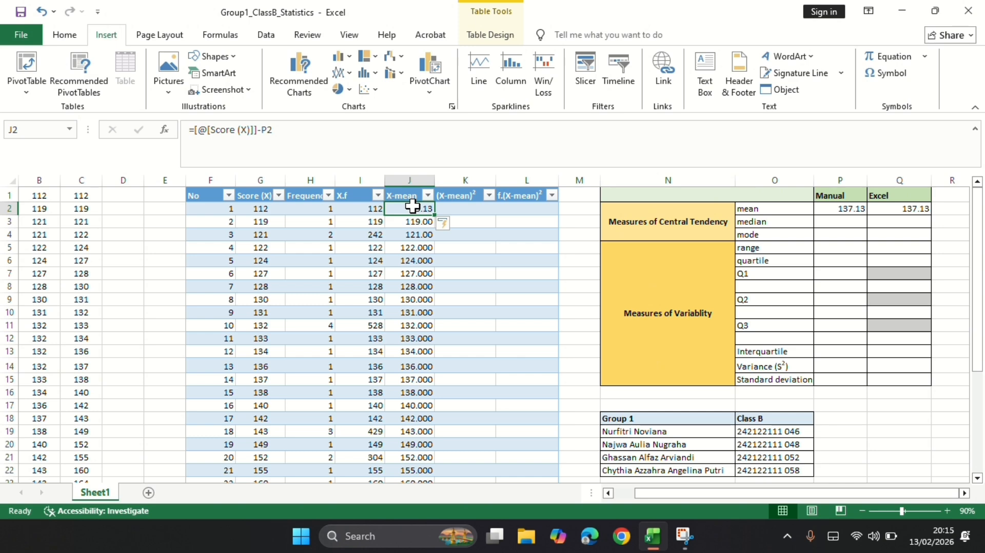
{"action": "left_click_drag", "start_coordinate": [413, 221], "coordinate": [421, 464]}
{"action": "key", "text": "Delete"}
{"action": "scroll", "coordinate": [421, 464], "scroll_direction": "up", "scroll_amount": 2}
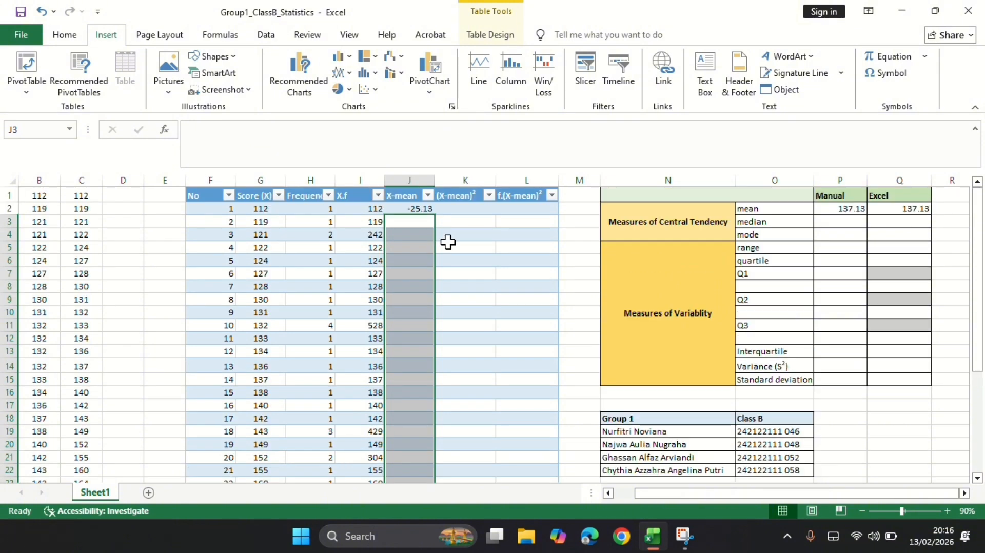
Make the mean reference in J2 absolute and refill the X-mean column with =[@[Score (X)]]-$P$2.
{"action": "left_click", "coordinate": [407, 208]}
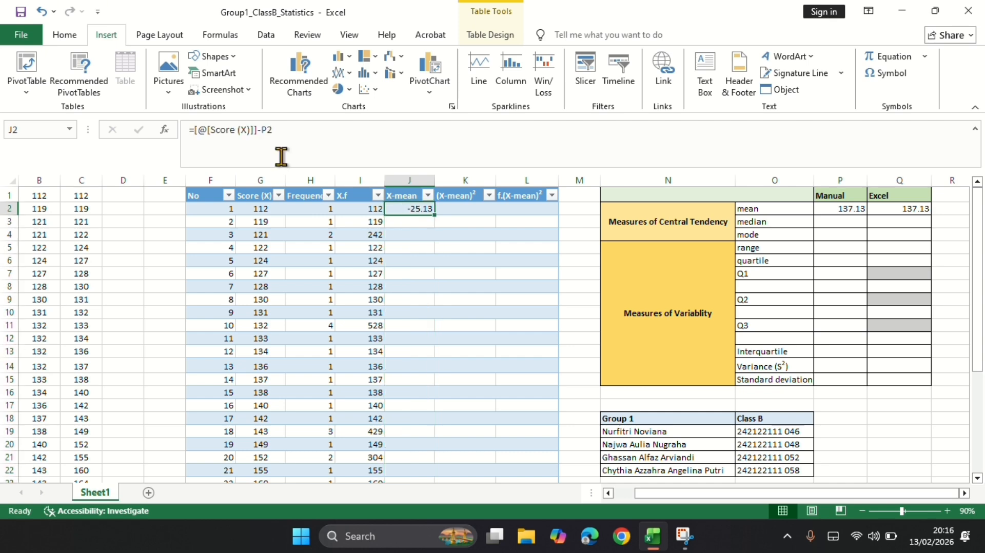
{"action": "left_click", "coordinate": [263, 128]}
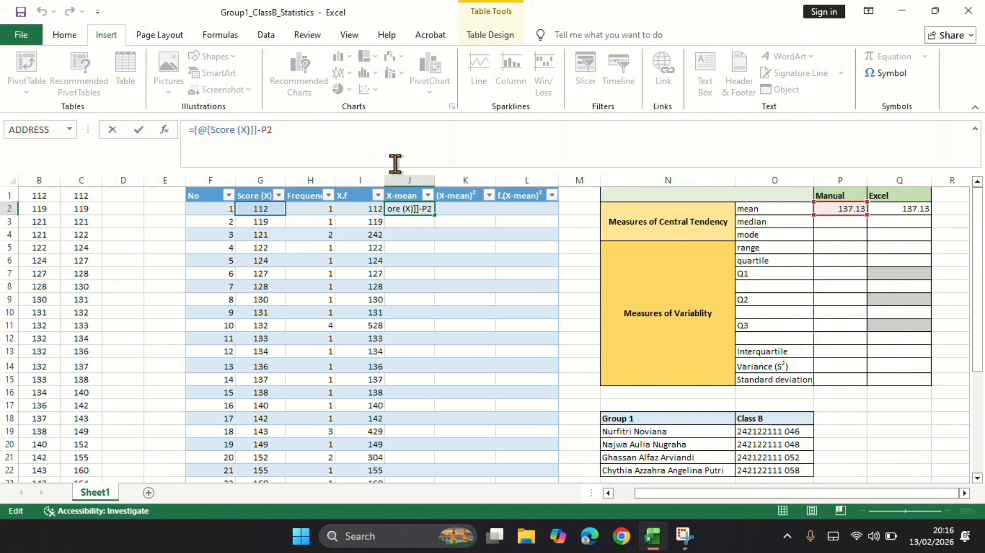
{"action": "key", "text": "F4"}
{"action": "key", "text": "F4"}
{"action": "key", "text": "F4"}
{"action": "key", "text": "F4"}
{"action": "key", "text": "F4"}
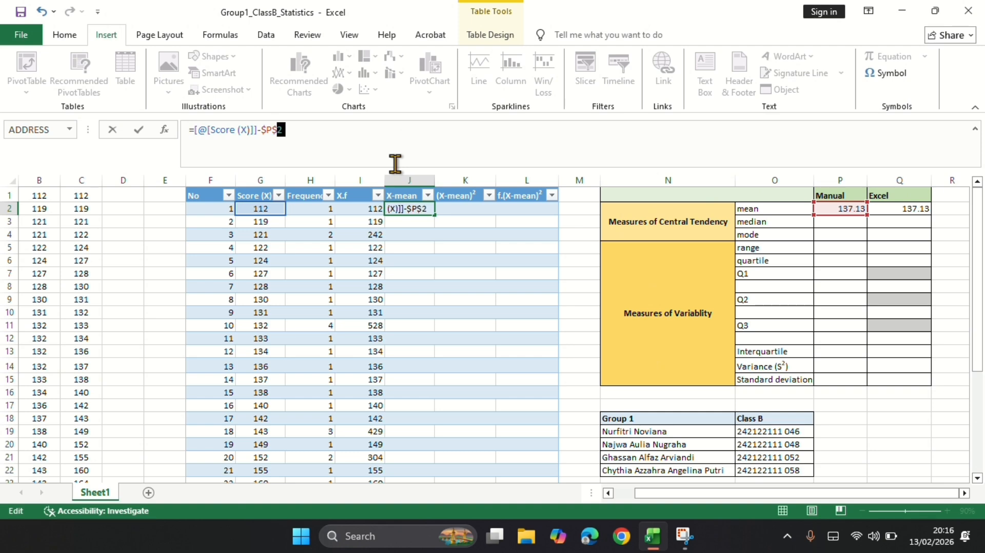
{"action": "key", "text": "Return"}
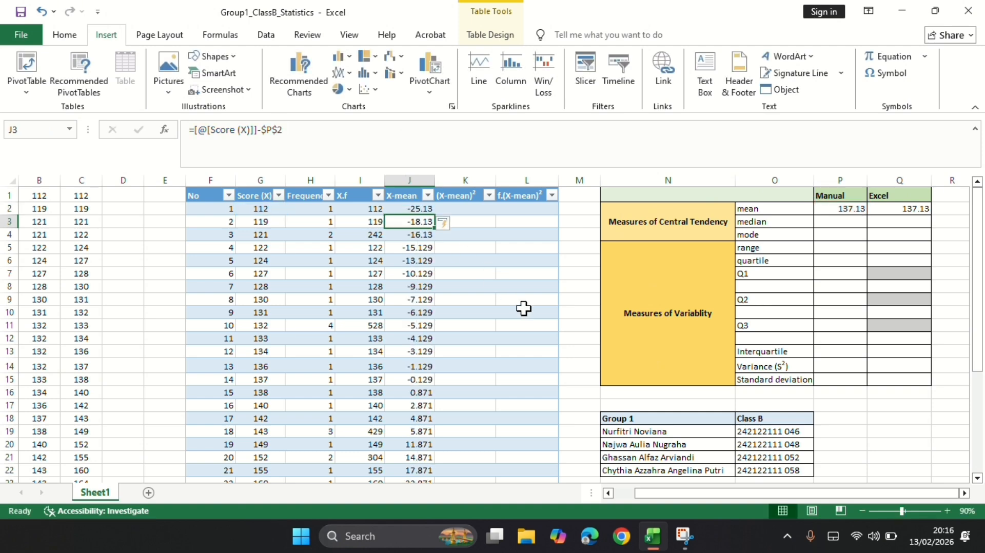
{"action": "scroll", "coordinate": [523, 308], "scroll_direction": "down", "scroll_amount": 3}
{"action": "left_click", "coordinate": [422, 404]}
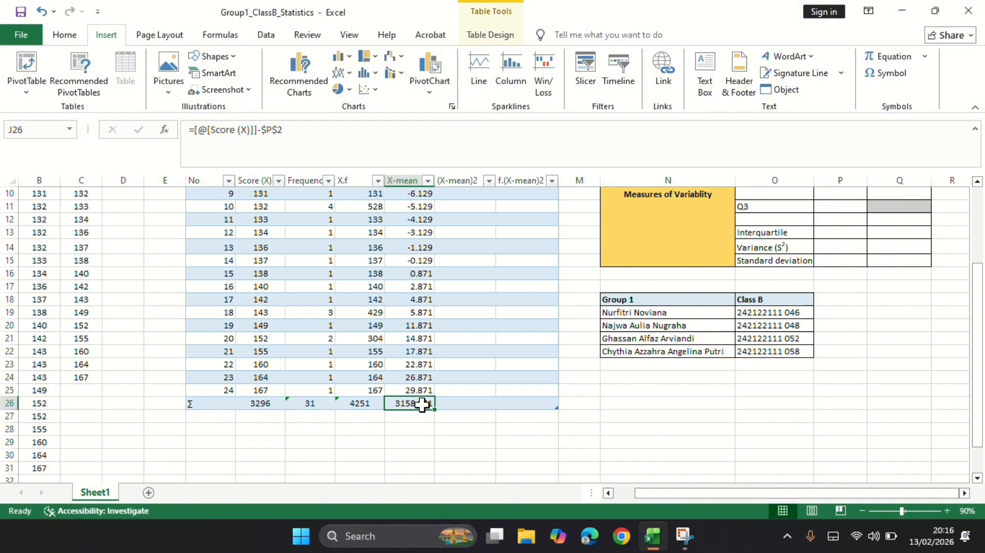
Fill the (X-mean)² column from K2 with the squared deviation: =([@[X-mean]])^2.
{"action": "scroll", "coordinate": [532, 382], "scroll_direction": "up", "scroll_amount": 3}
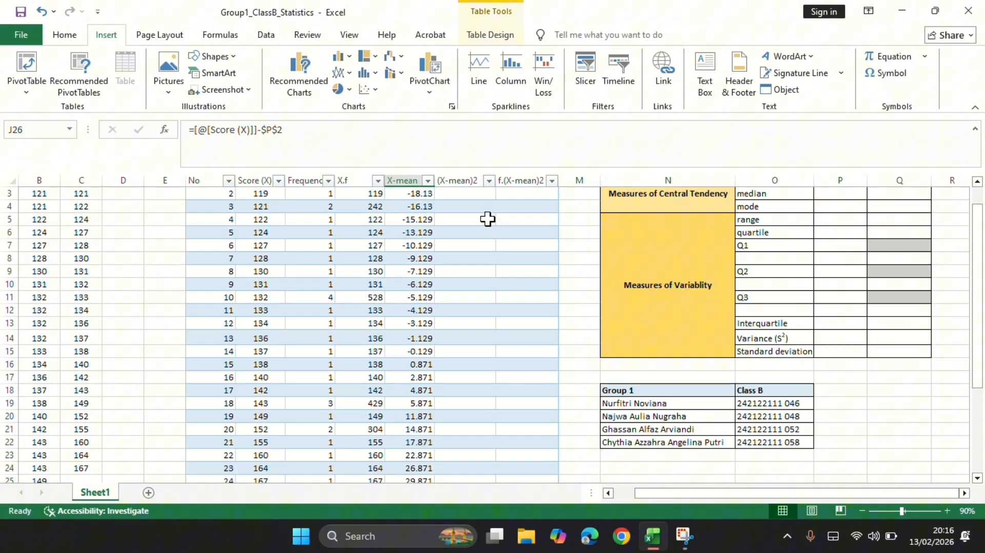
{"action": "left_click", "coordinate": [461, 207]}
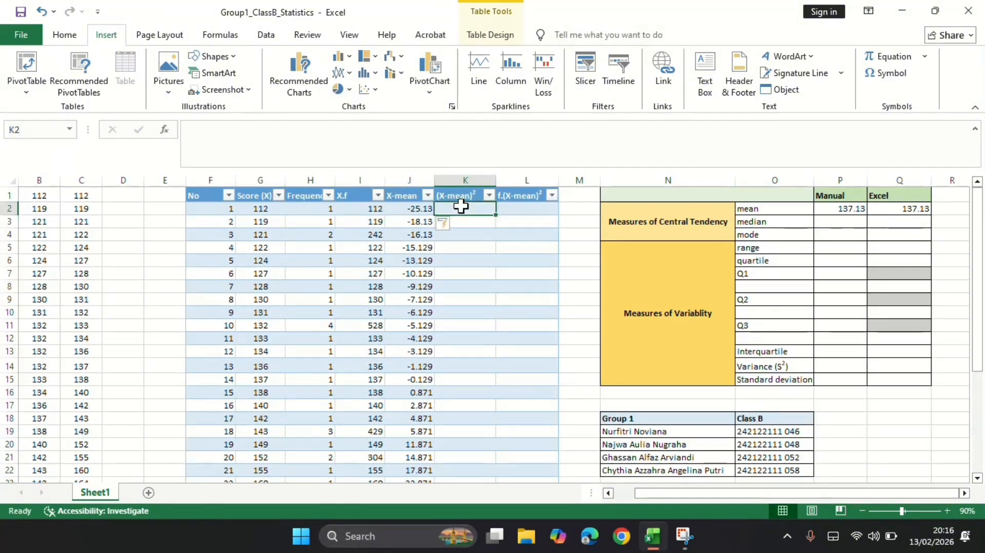
{"action": "type", "text": "="}
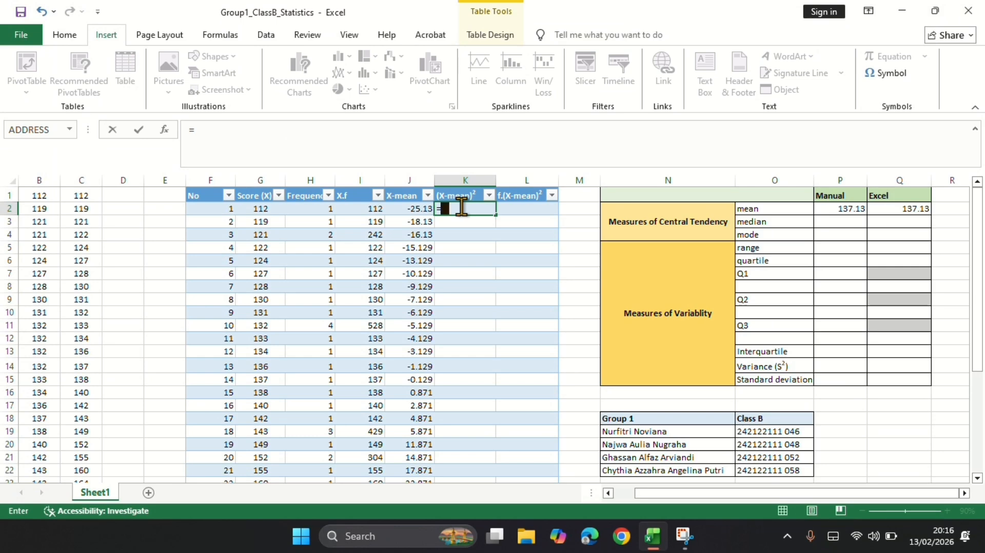
{"action": "type", "text": "("}
{"action": "left_click", "coordinate": [417, 209]}
{"action": "type", "text": ")"}
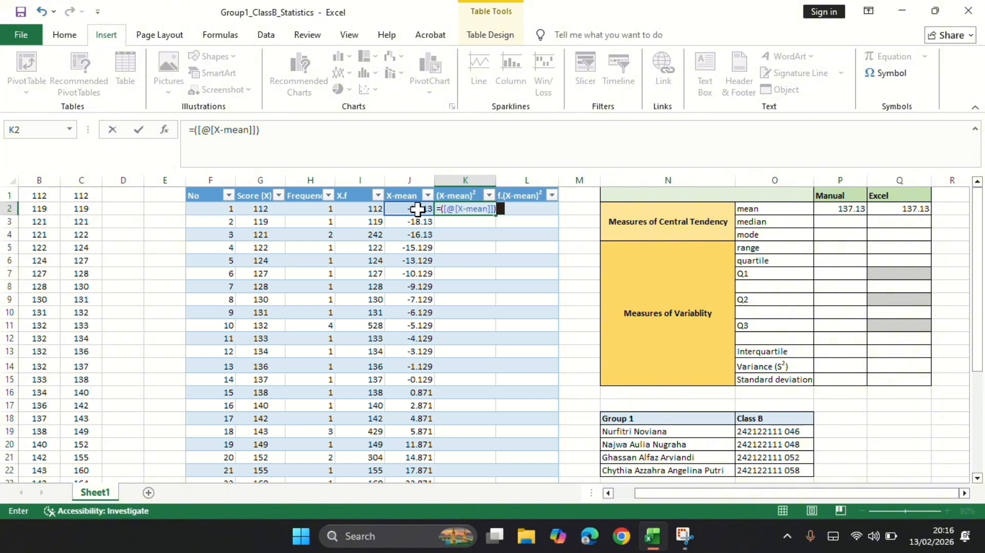
{"action": "type", "text": "^2"}
{"action": "key", "text": "Return"}
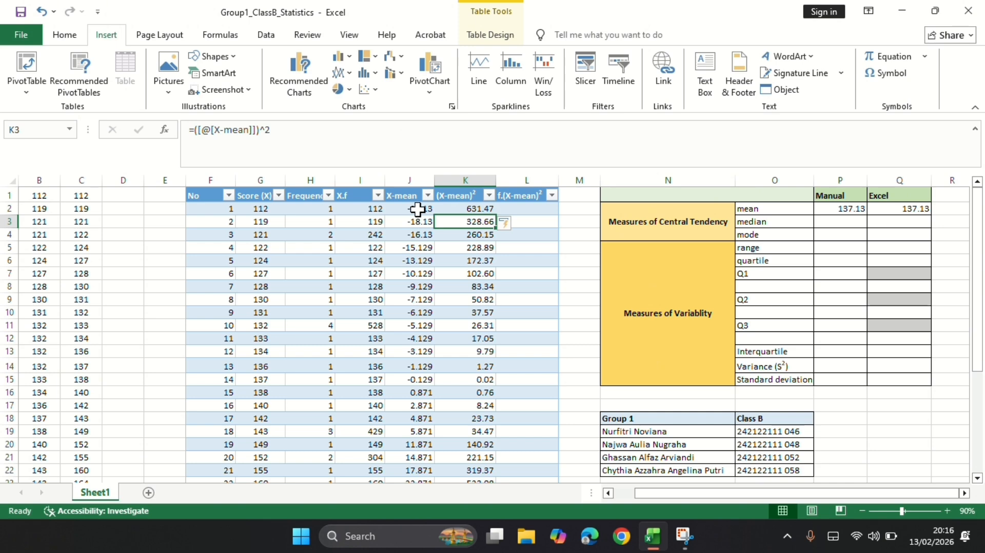
Fill the f.(X-mean)² column from L2 with frequency times squared deviation: =[@[Frequency (f)]]*[@[(X-mean)2]].
{"action": "left_click", "coordinate": [528, 211]}
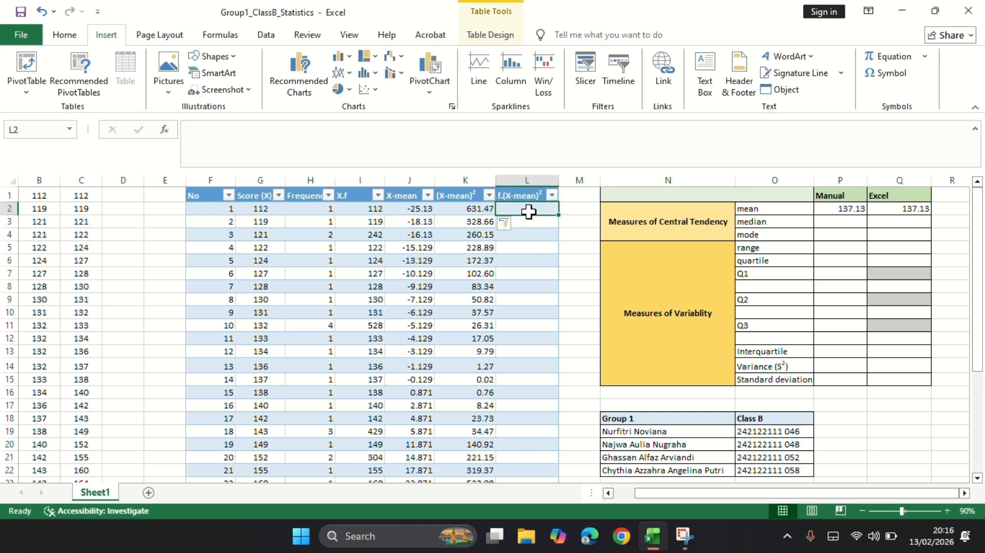
{"action": "type", "text": "="}
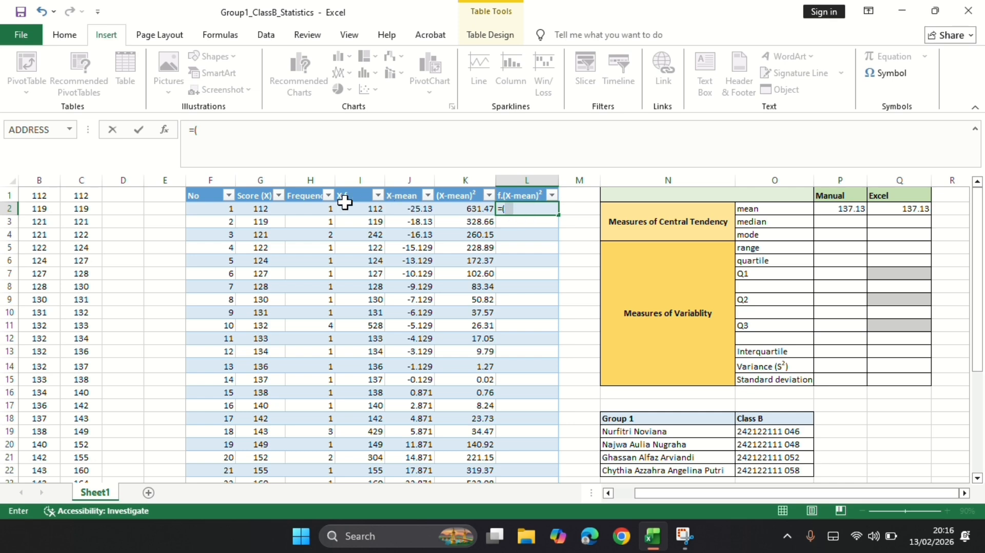
{"action": "type", "text": "("}
{"action": "key", "text": "BackSpace"}
{"action": "left_click", "coordinate": [307, 209]}
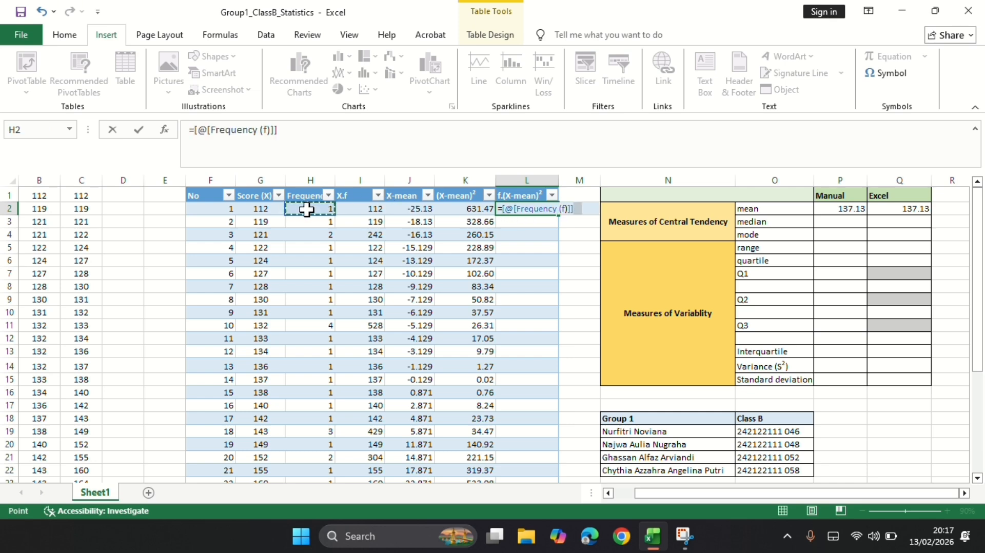
{"action": "type", "text": "*"}
{"action": "left_click", "coordinate": [482, 209]}
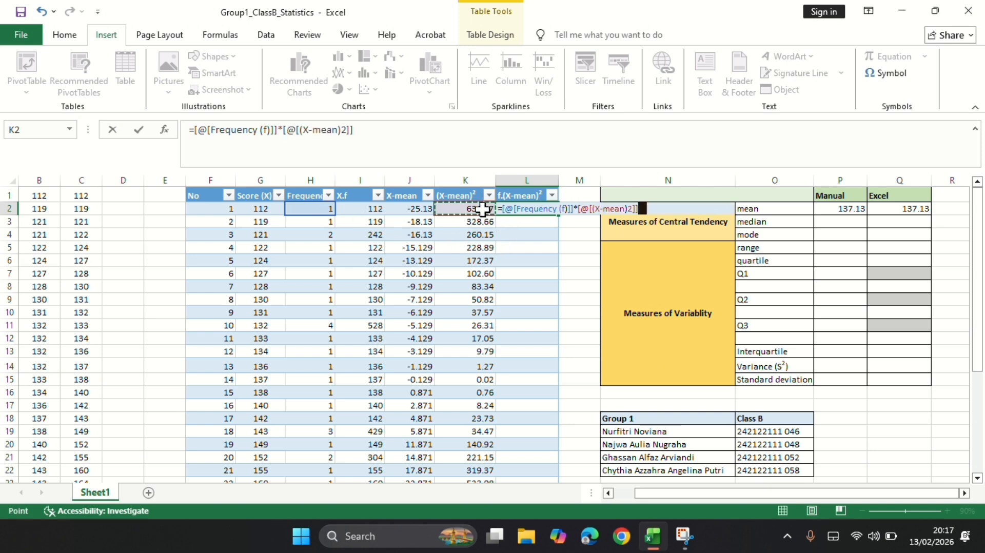
{"action": "key", "text": "Return"}
Replace the formula in total-row cell L26 with a SUM of the f.(X-mean)² values above it.
{"action": "scroll", "coordinate": [624, 344], "scroll_direction": "down", "scroll_amount": 2}
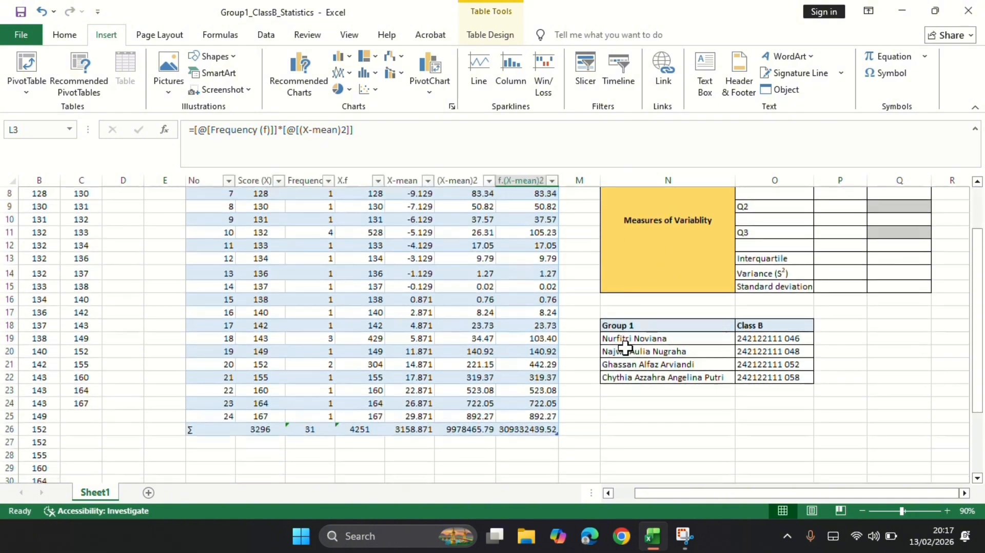
{"action": "left_click", "coordinate": [514, 429]}
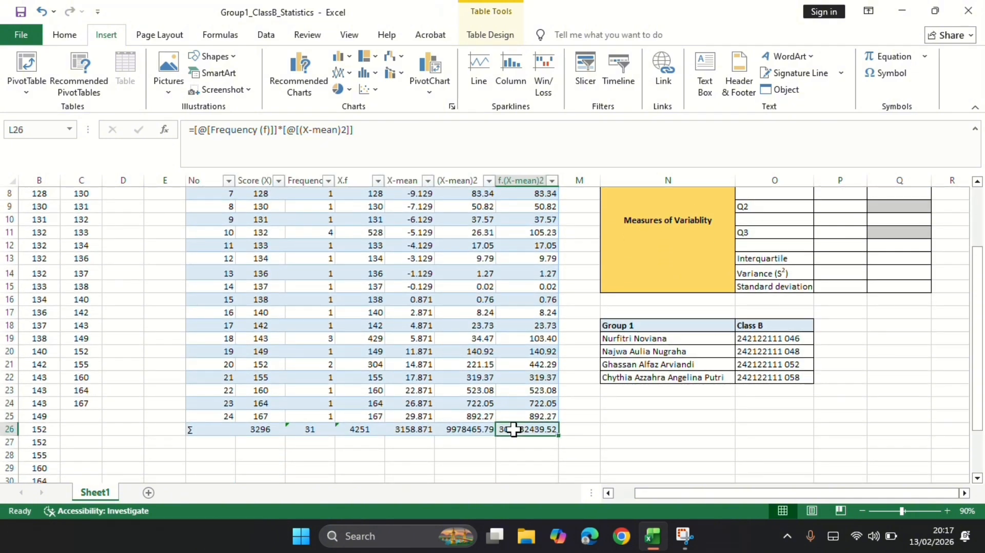
{"action": "left_click", "coordinate": [472, 429]}
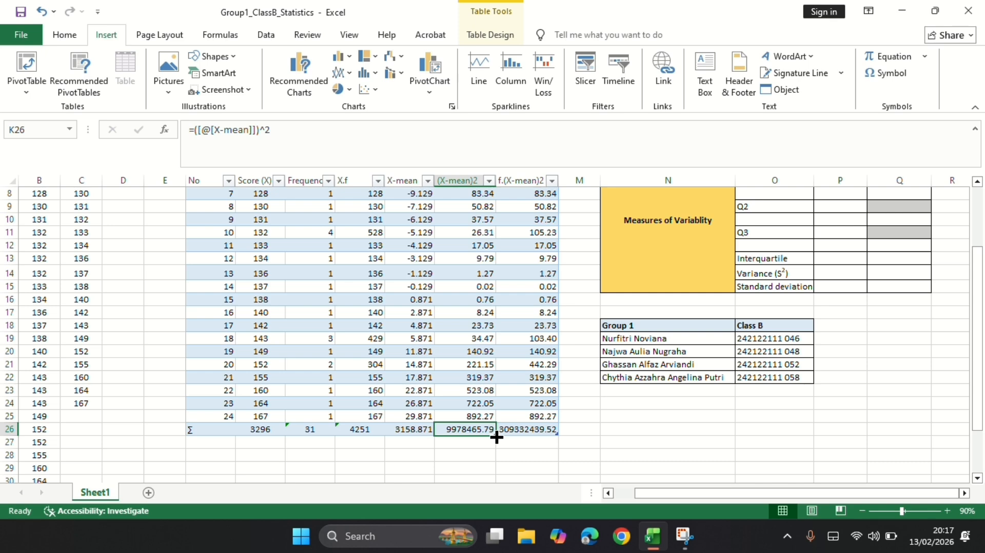
{"action": "left_click", "coordinate": [513, 430]}
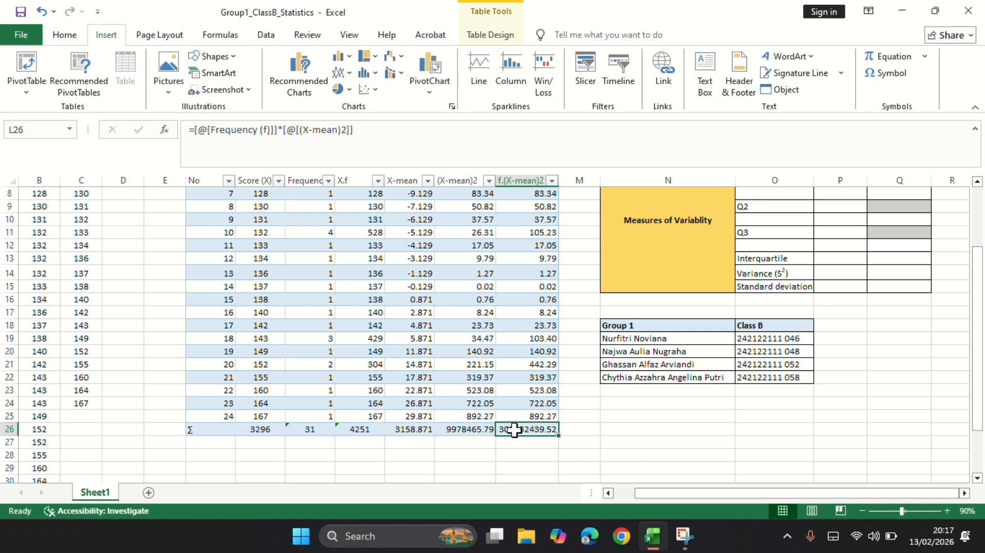
{"action": "type", "text": "=sum"}
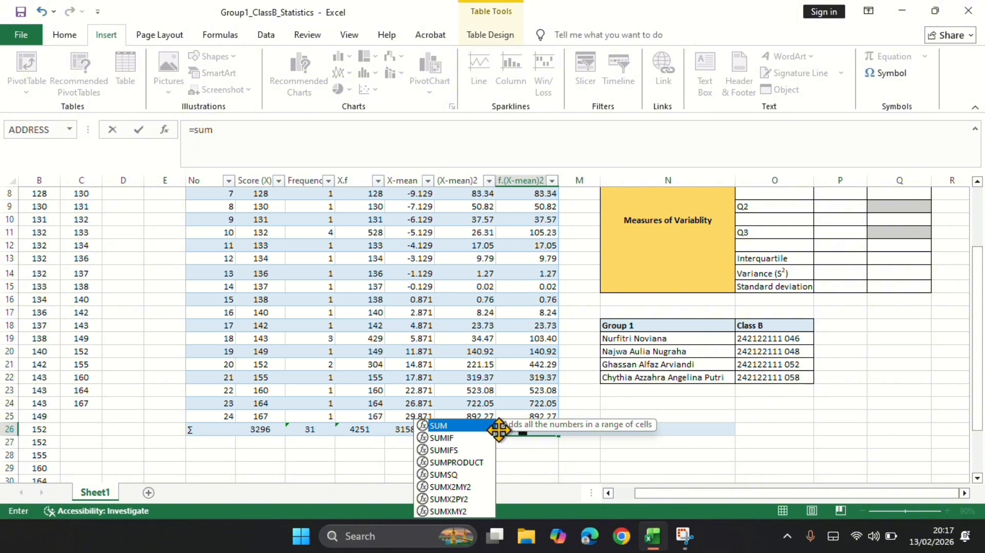
{"action": "key", "text": "Tab"}
{"action": "scroll", "coordinate": [568, 342], "scroll_direction": "up", "scroll_amount": 3}
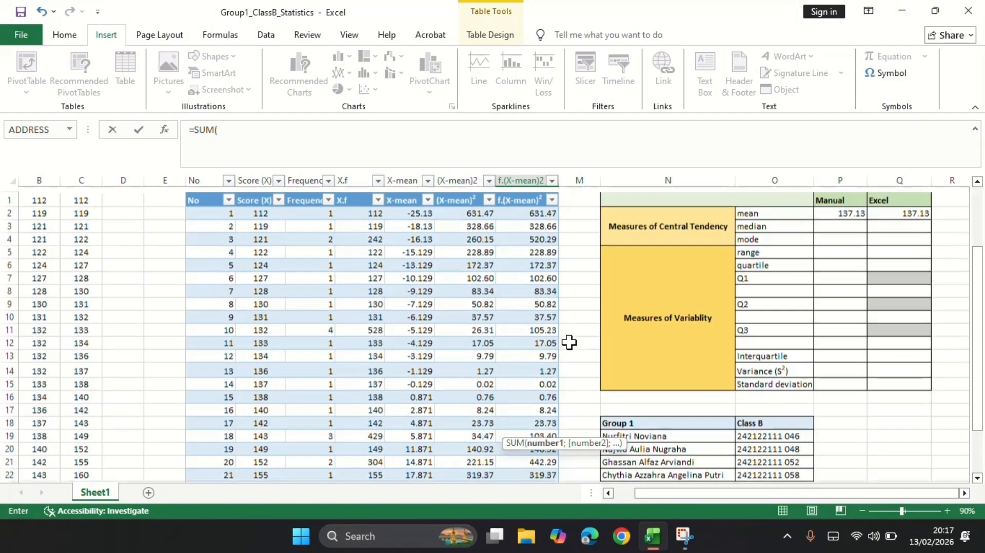
{"action": "left_click_drag", "start_coordinate": [543, 209], "coordinate": [547, 451]}
{"action": "key", "text": "Return"}
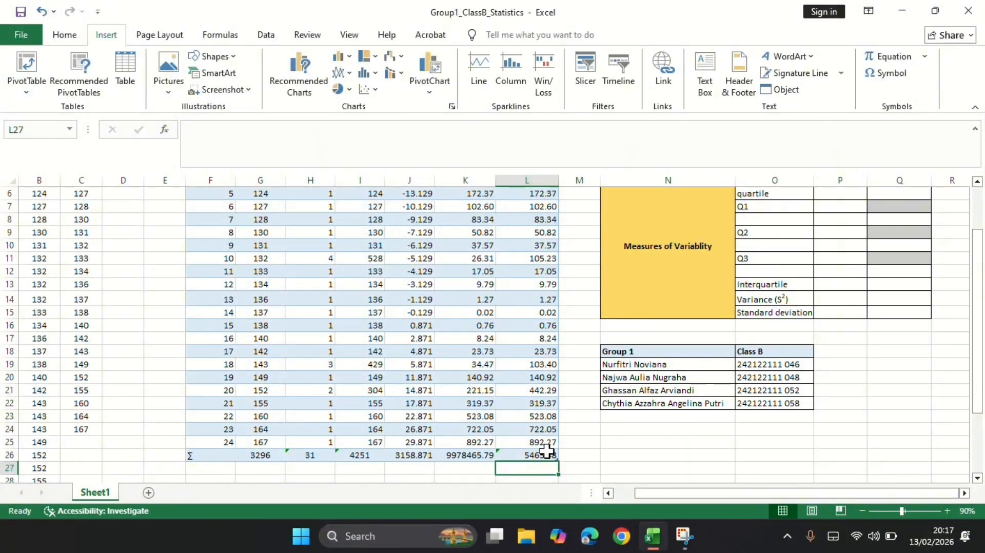
Calculate the manual median in P3 as the average of two sorted scores: =(B15+B16)/2.
{"action": "scroll", "coordinate": [590, 384], "scroll_direction": "up", "scroll_amount": 1}
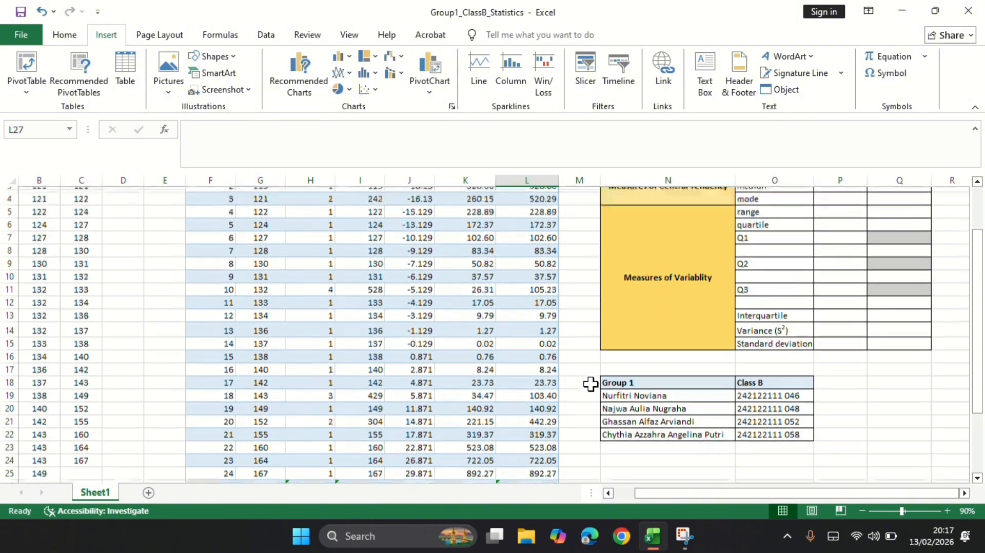
{"action": "scroll", "coordinate": [590, 384], "scroll_direction": "up", "scroll_amount": 1}
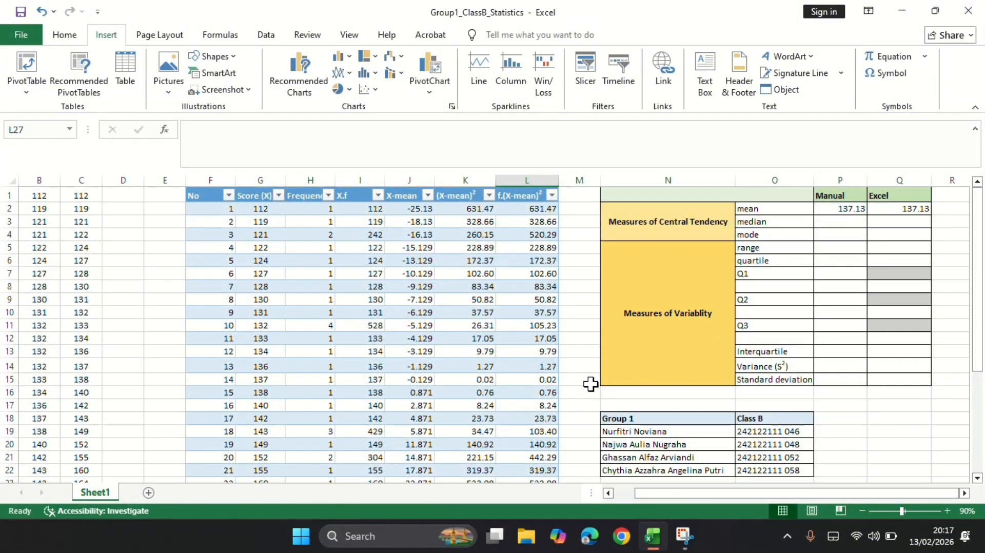
{"action": "left_click", "coordinate": [843, 222]}
{"action": "type", "text": "=("}
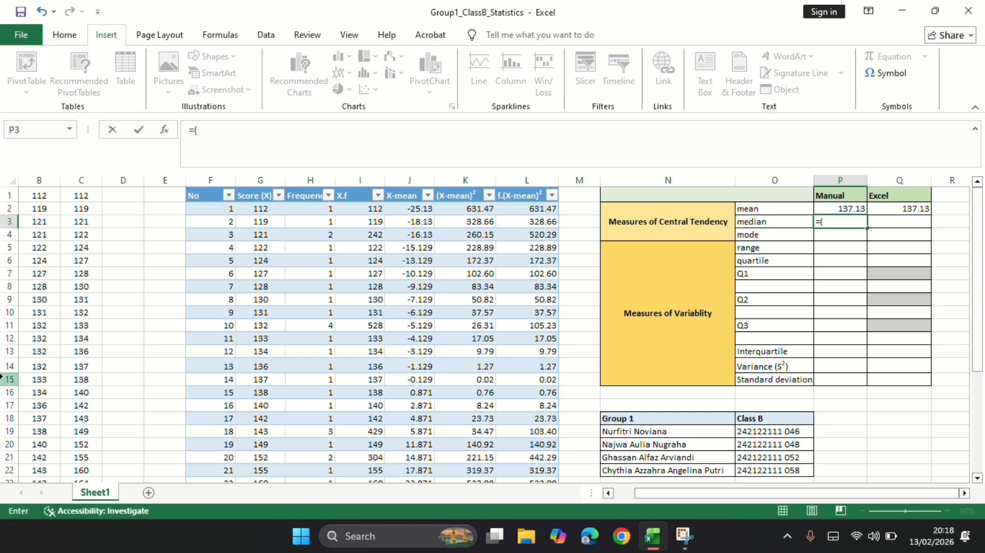
{"action": "left_click", "coordinate": [39, 380]}
{"action": "type", "text": "+"}
{"action": "left_click", "coordinate": [45, 393]}
{"action": "type", "text": ")"}
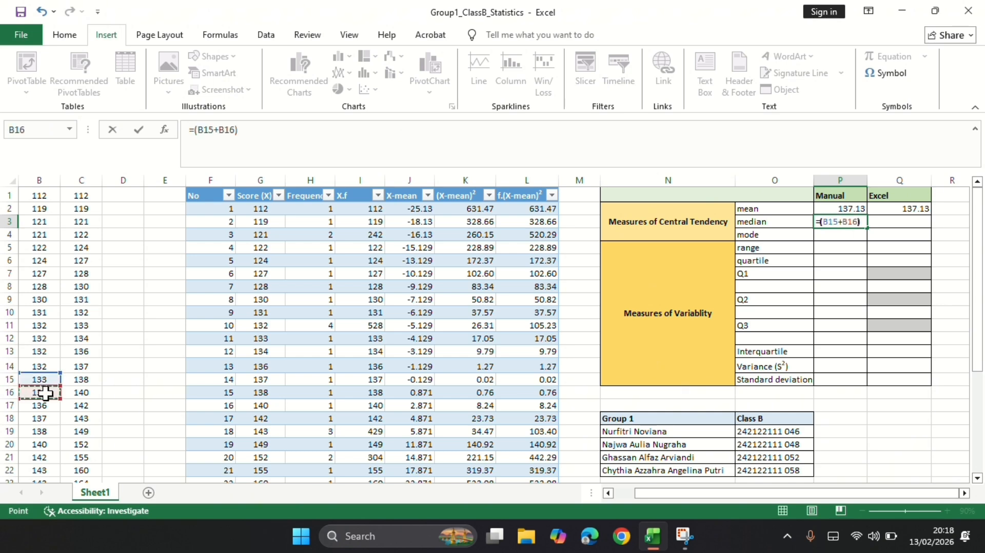
{"action": "type", "text": "/2"}
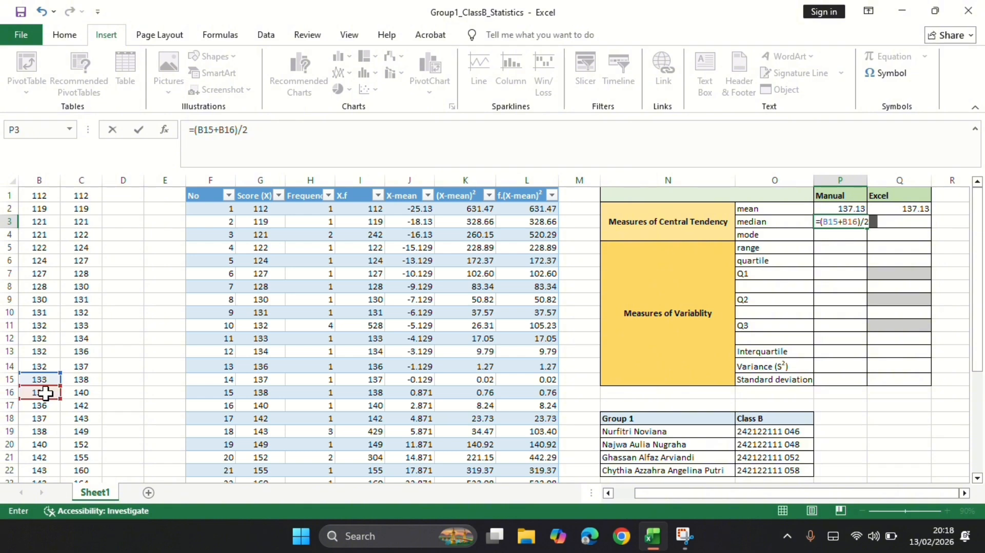
{"action": "key", "text": "Return"}
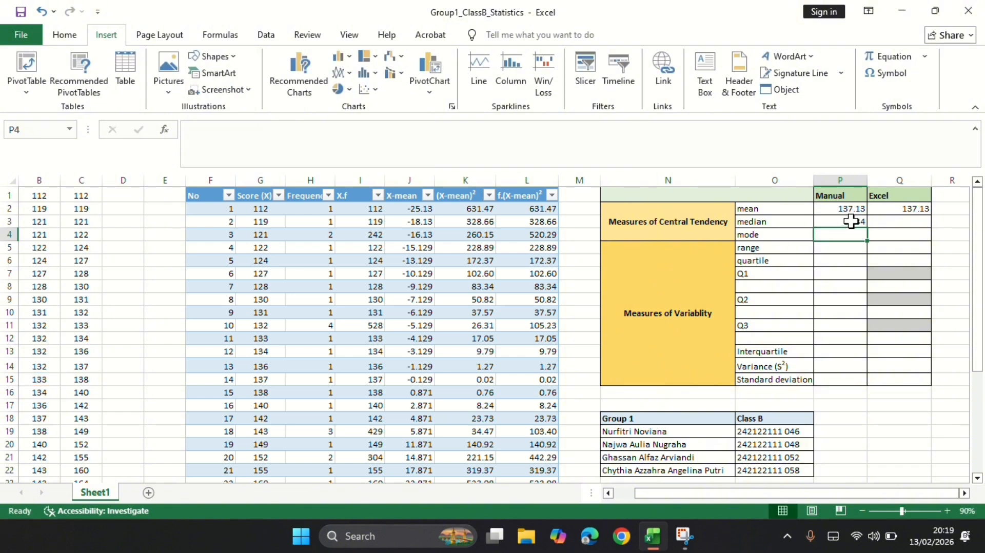
Calculate the Excel median in Q3 with the MEDIAN function over the whole raw-score column A.
{"action": "left_click", "coordinate": [888, 220]}
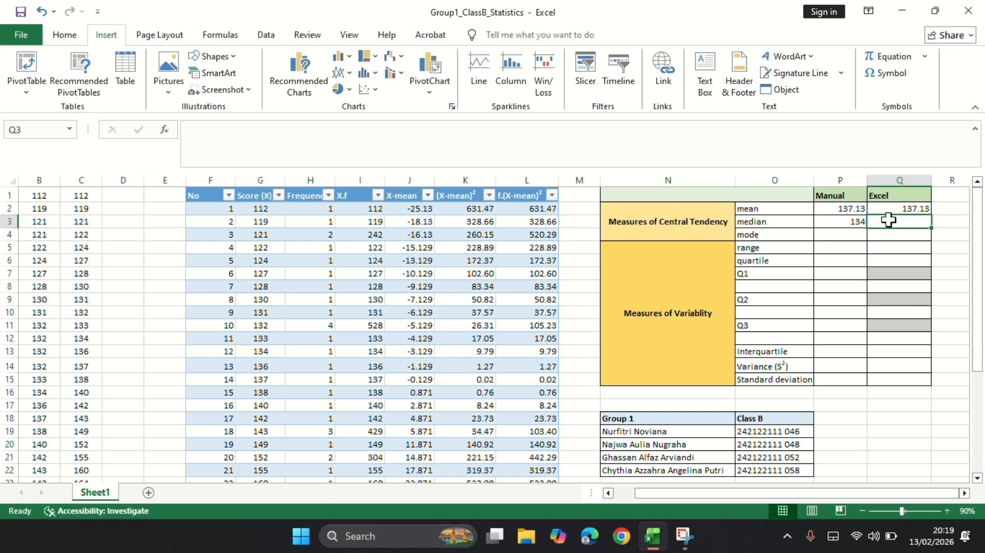
{"action": "type", "text": "=median"}
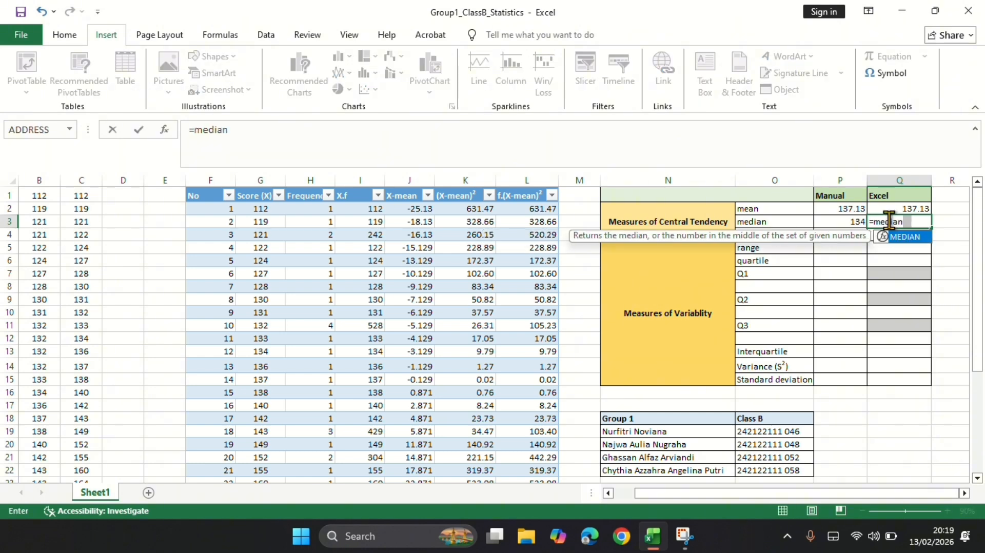
{"action": "double_click", "coordinate": [906, 237]}
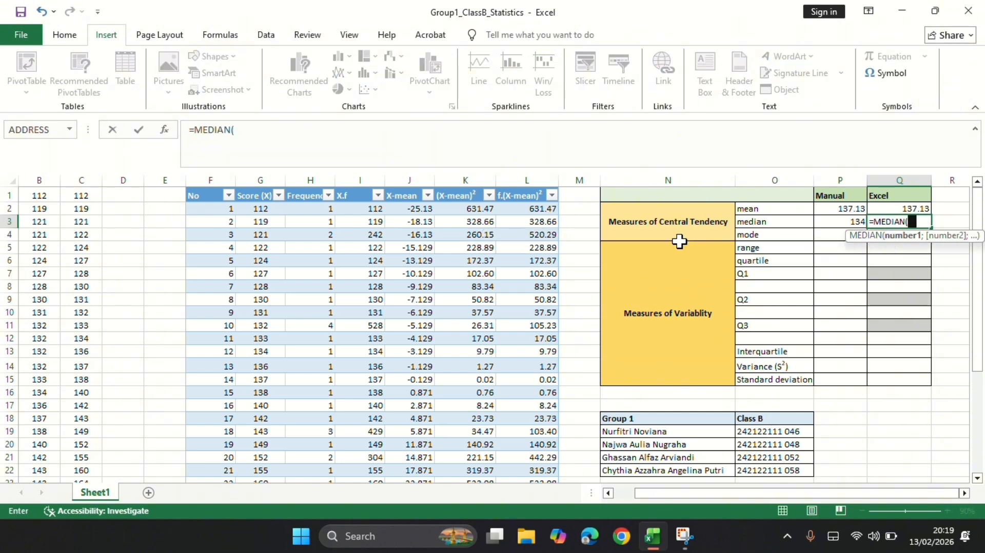
{"action": "scroll", "coordinate": [99, 204], "scroll_direction": "left", "scroll_amount": 2}
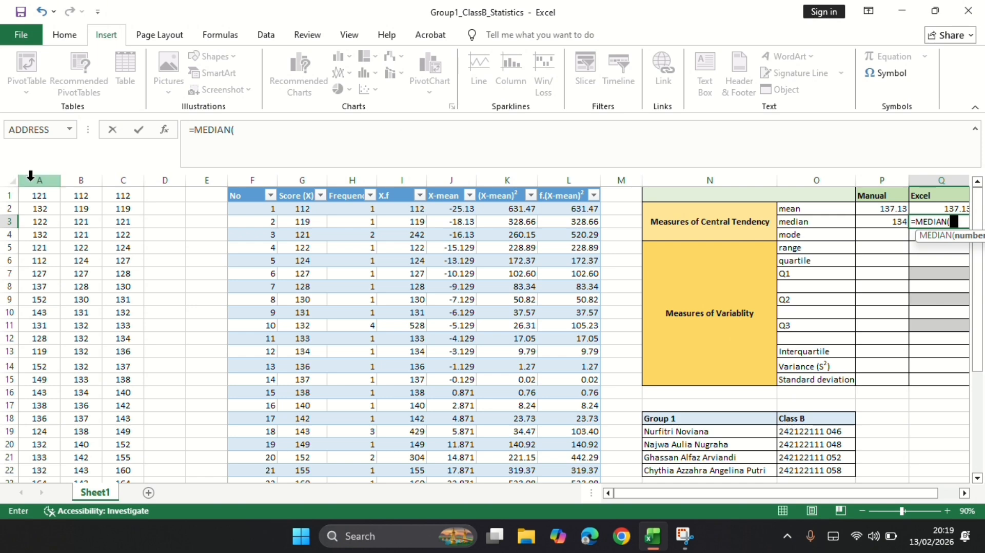
{"action": "left_click", "coordinate": [30, 177]}
{"action": "key", "text": "Return"}
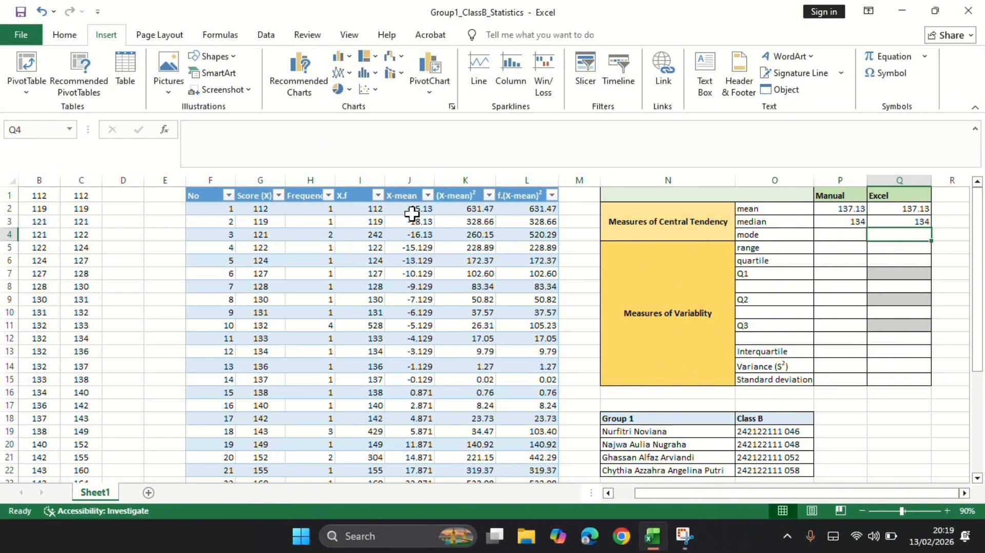
Check the frequency column for the most frequent score and enter 132 as the manual mode in P4.
{"action": "key", "text": "Left"}
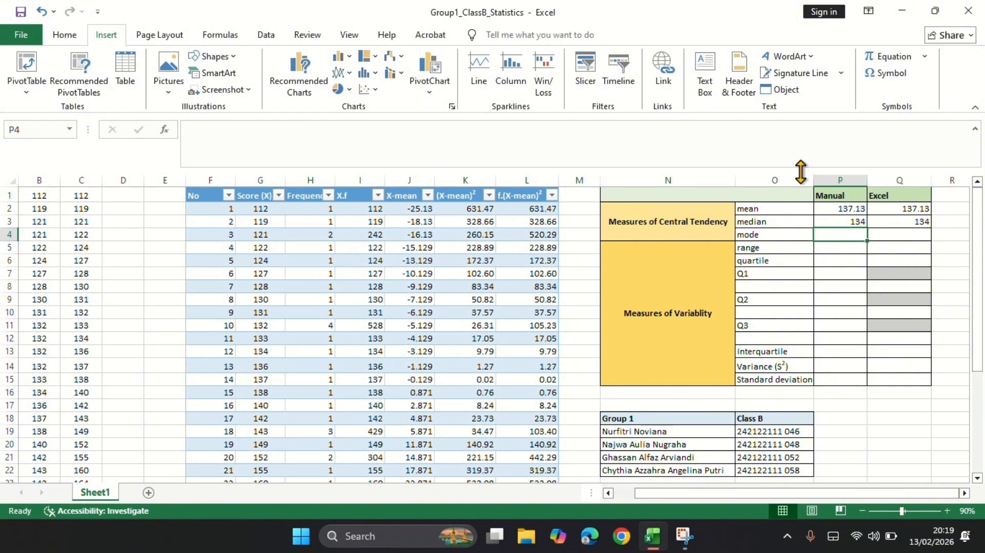
{"action": "scroll", "coordinate": [468, 373], "scroll_direction": "down", "scroll_amount": 3}
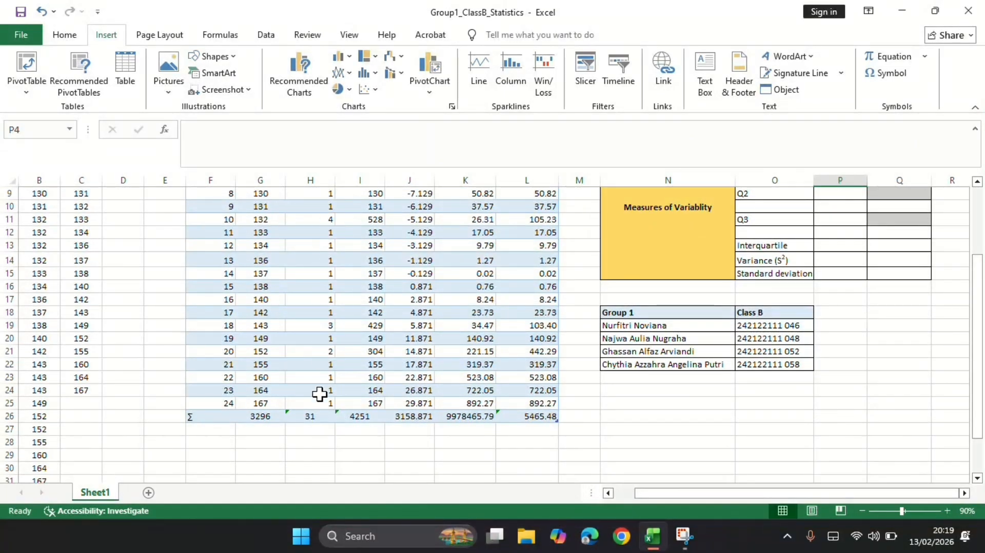
{"action": "scroll", "coordinate": [335, 214], "scroll_direction": "up", "scroll_amount": 2}
{"action": "scroll", "coordinate": [335, 213], "scroll_direction": "up", "scroll_amount": 1}
{"action": "type", "text": "132"}
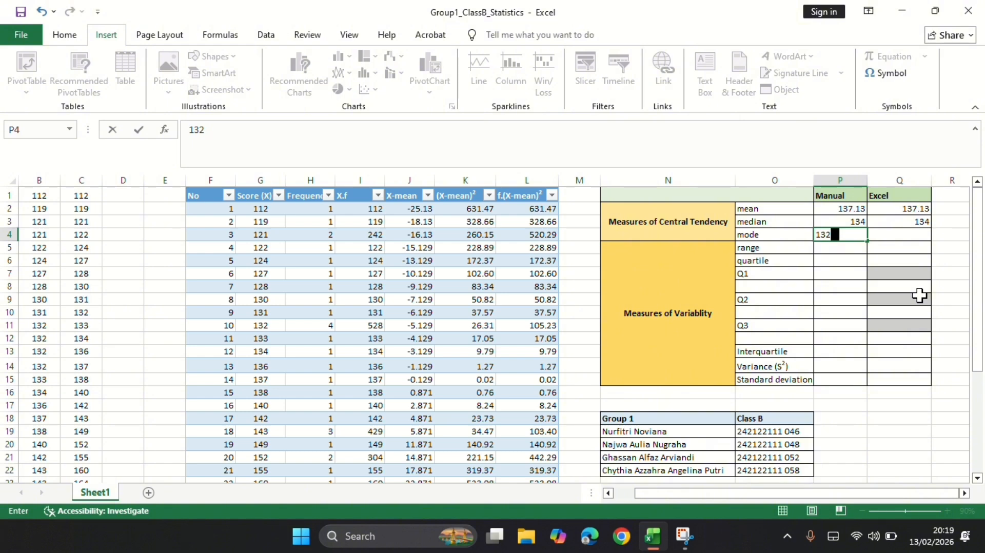
{"action": "key", "text": "Tab"}
Calculate the Excel mode in Q4 with the MODE.MULT function over the whole raw-score column A.
{"action": "type", "text": "="}
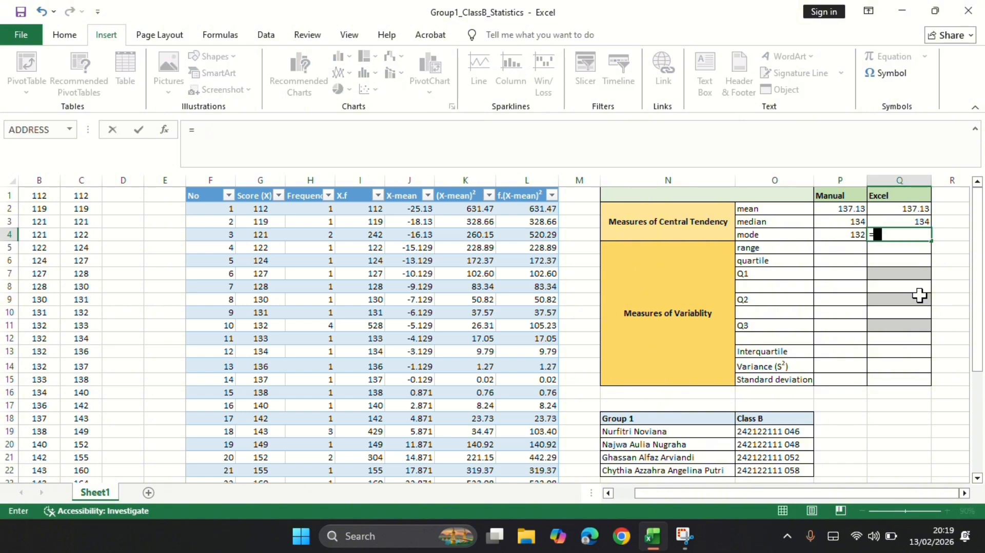
{"action": "type", "text": "mo"}
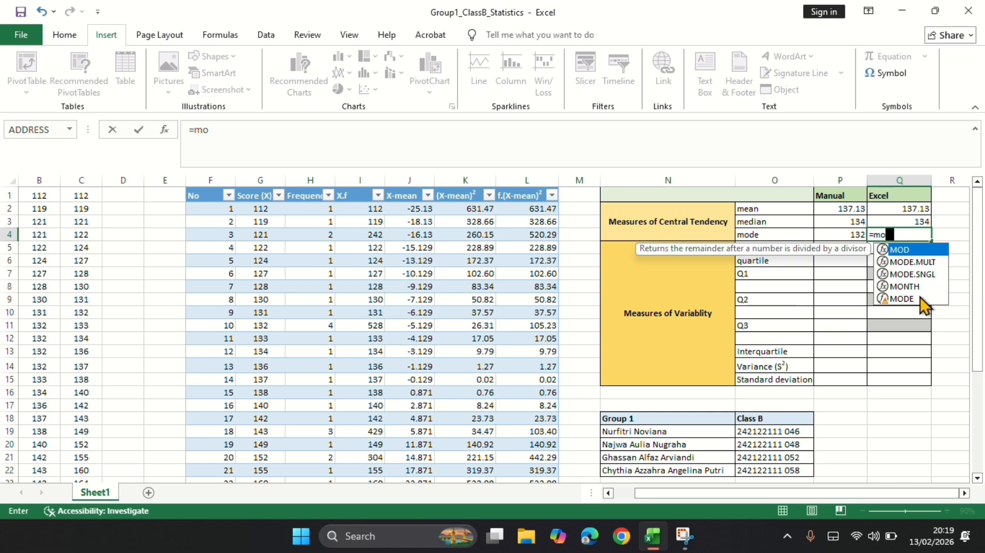
{"action": "type", "text": "d"}
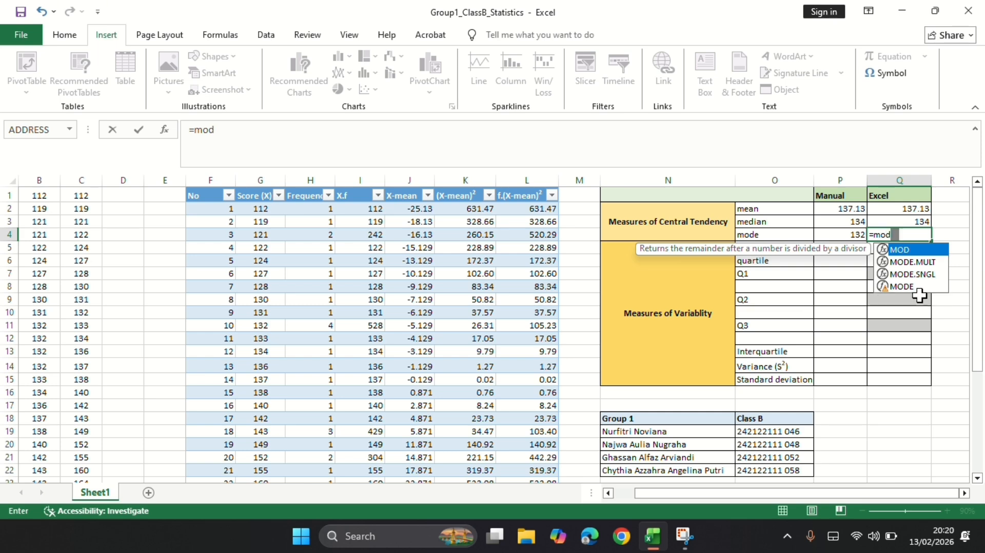
{"action": "left_click", "coordinate": [913, 262]}
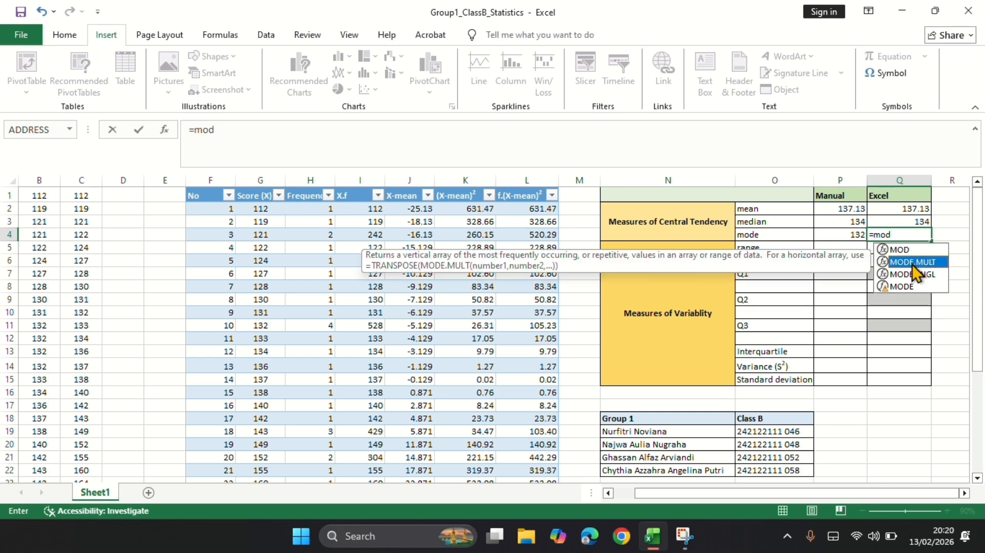
{"action": "double_click", "coordinate": [912, 266]}
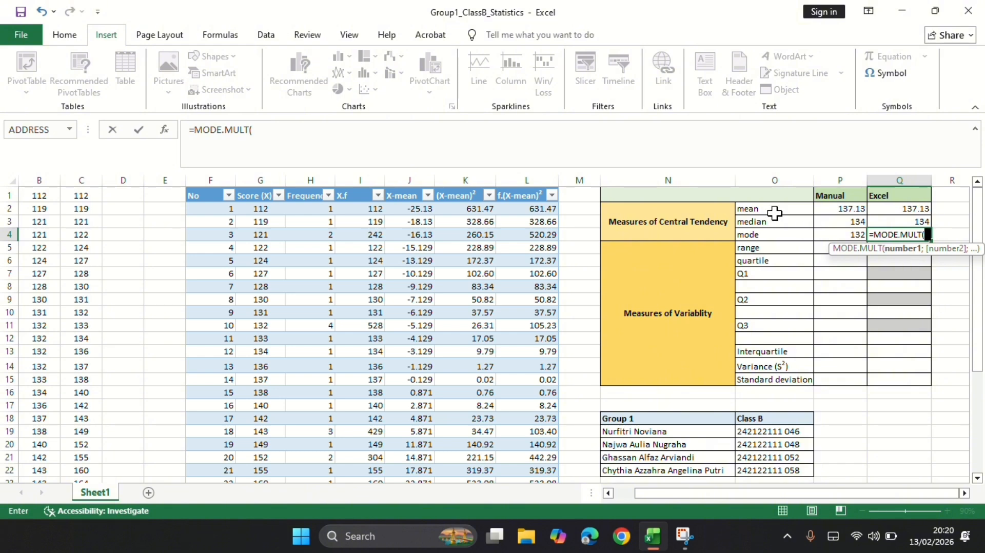
{"action": "scroll", "coordinate": [129, 251], "scroll_direction": "left", "scroll_amount": 2}
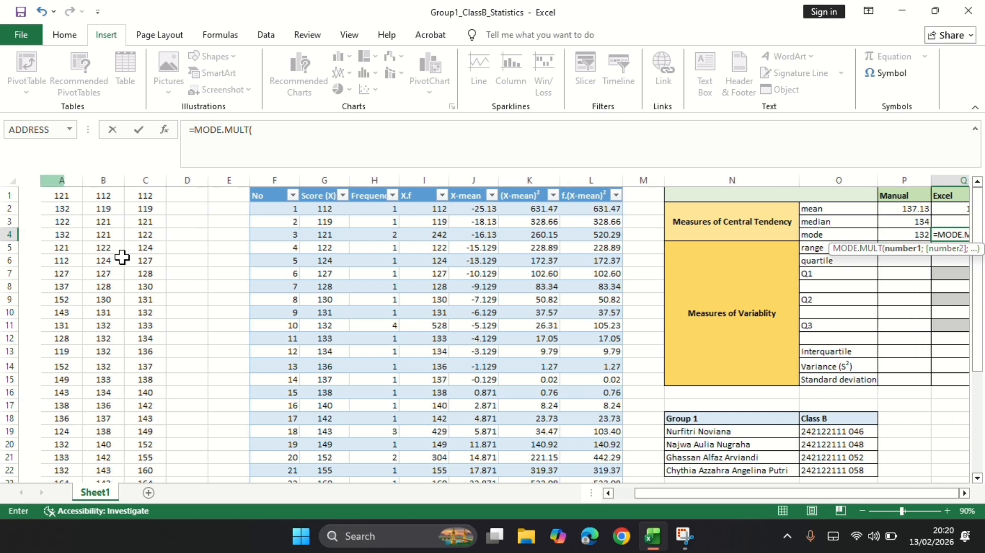
{"action": "left_click", "coordinate": [41, 177]}
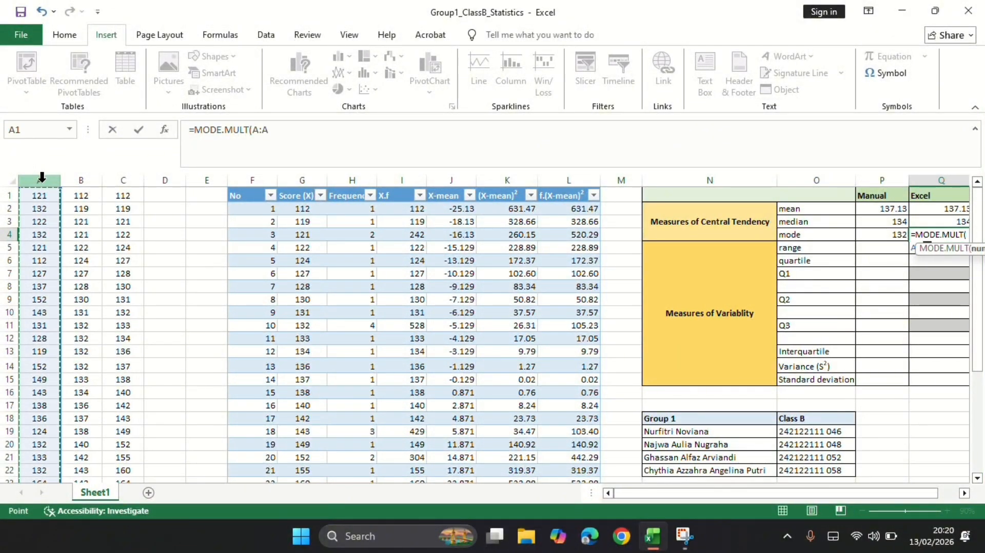
{"action": "key", "text": "Return"}
{"action": "key", "text": "Left"}
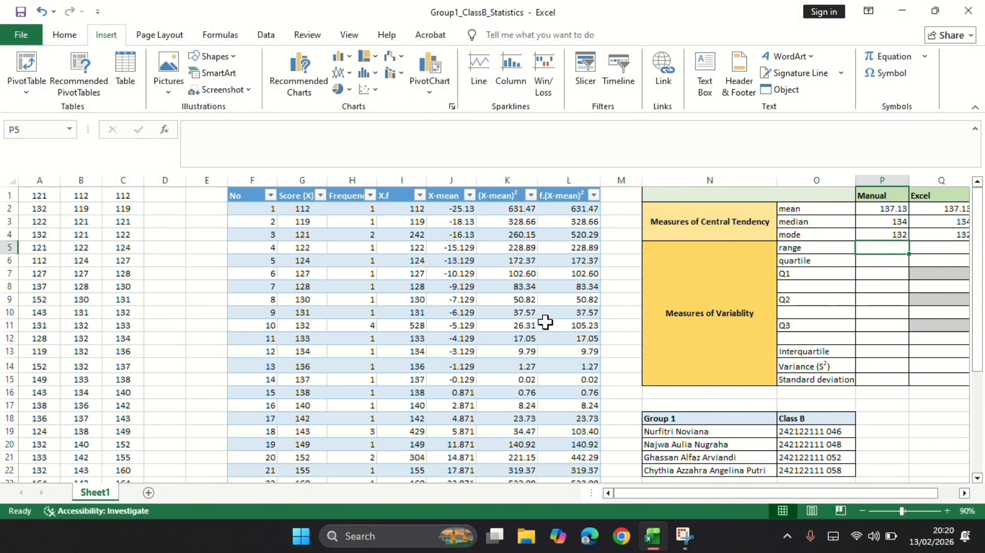
{"action": "scroll", "coordinate": [684, 314], "scroll_direction": "right", "scroll_amount": 2}
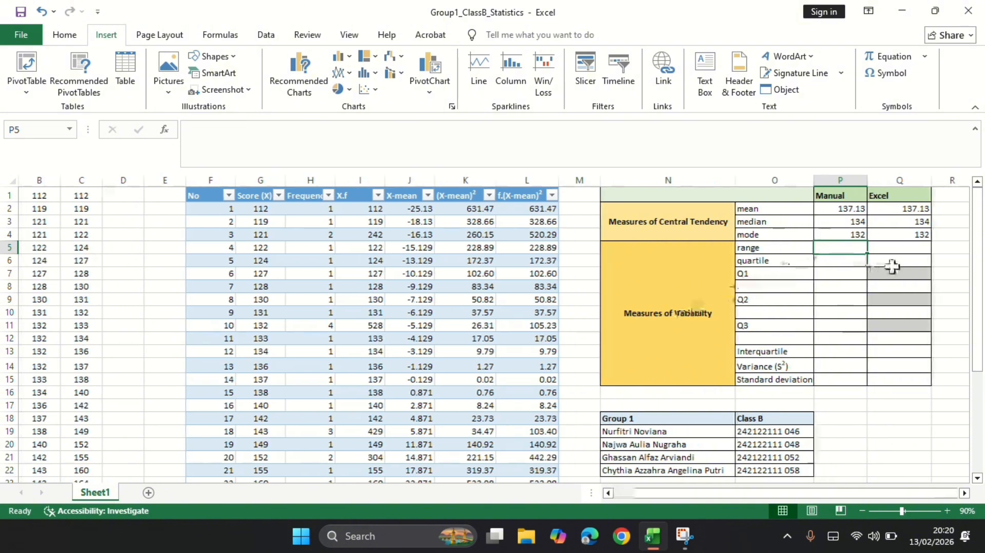
Calculate the manual range in P5 by subtracting the lowest score from the highest in the frequency table: =(G25-G2).
{"action": "type", "text": "="}
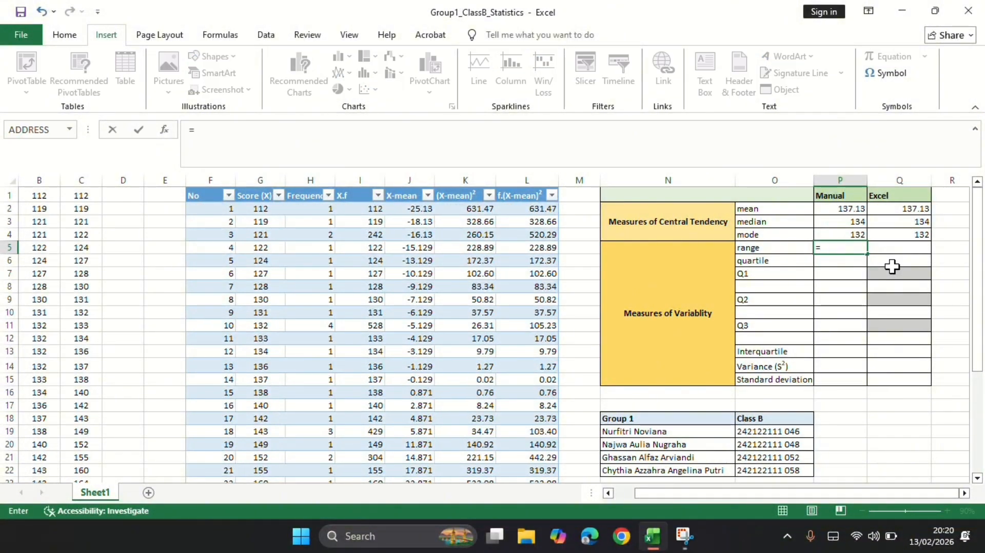
{"action": "type", "text": "("}
{"action": "scroll", "coordinate": [818, 330], "scroll_direction": "down", "scroll_amount": 4}
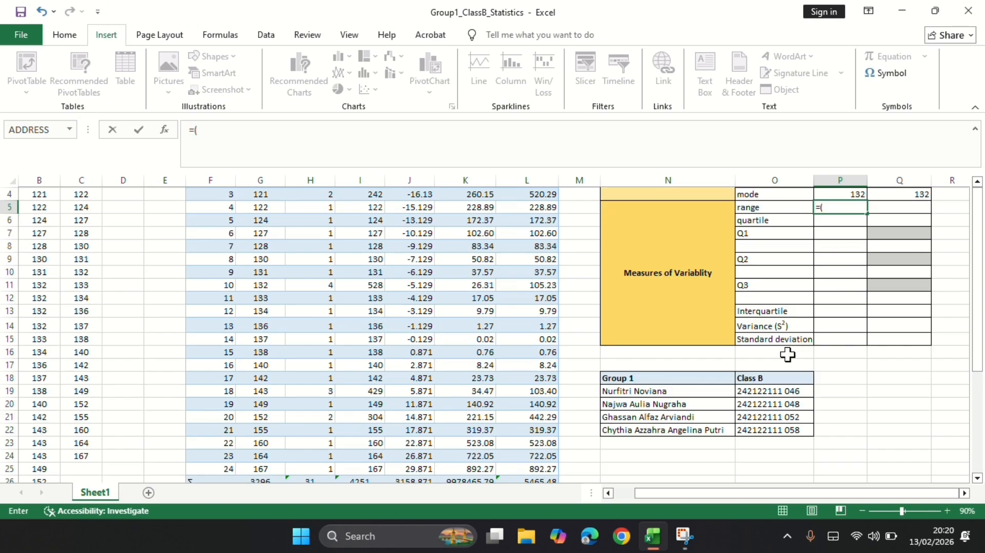
{"action": "left_click", "coordinate": [258, 365]}
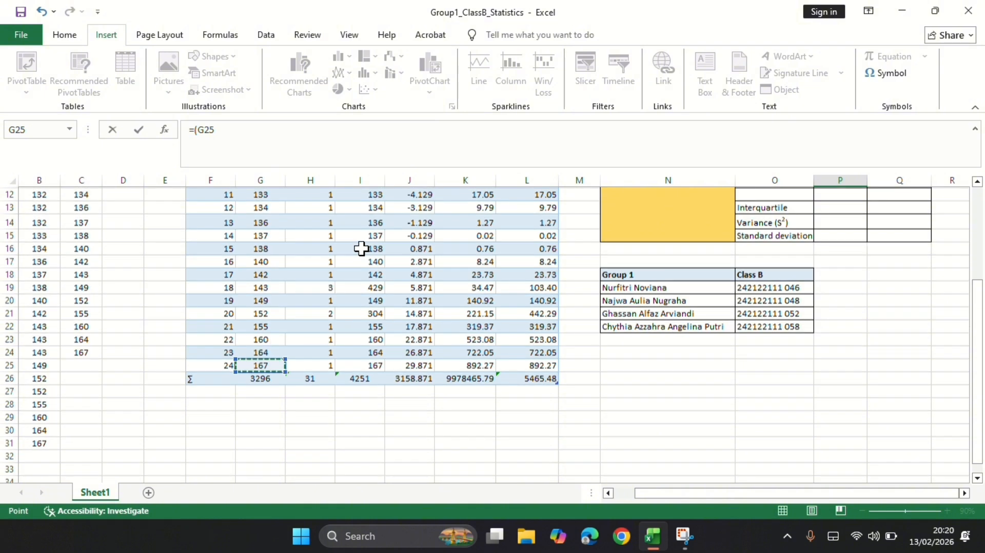
{"action": "scroll", "coordinate": [361, 248], "scroll_direction": "up", "scroll_amount": 4}
{"action": "type", "text": "-"}
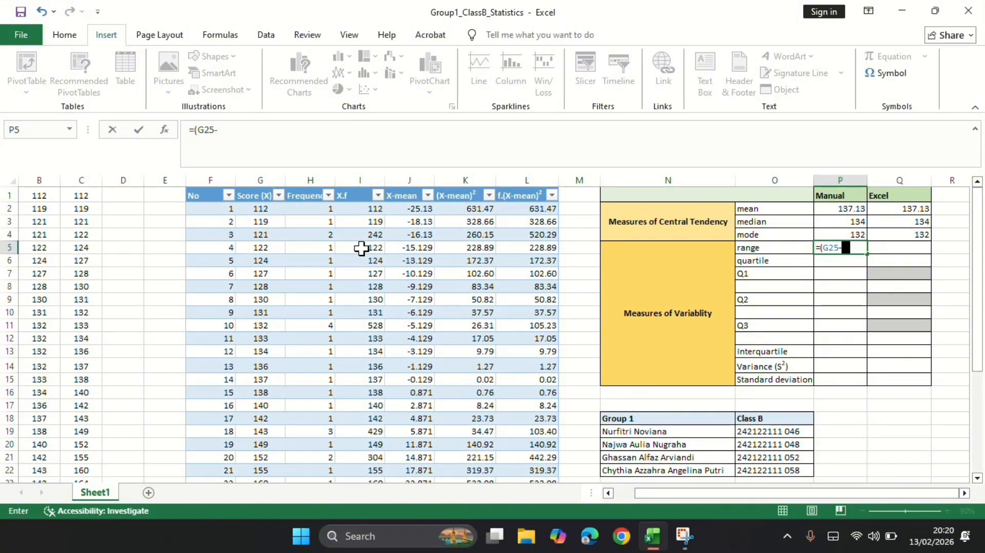
{"action": "left_click", "coordinate": [261, 208]}
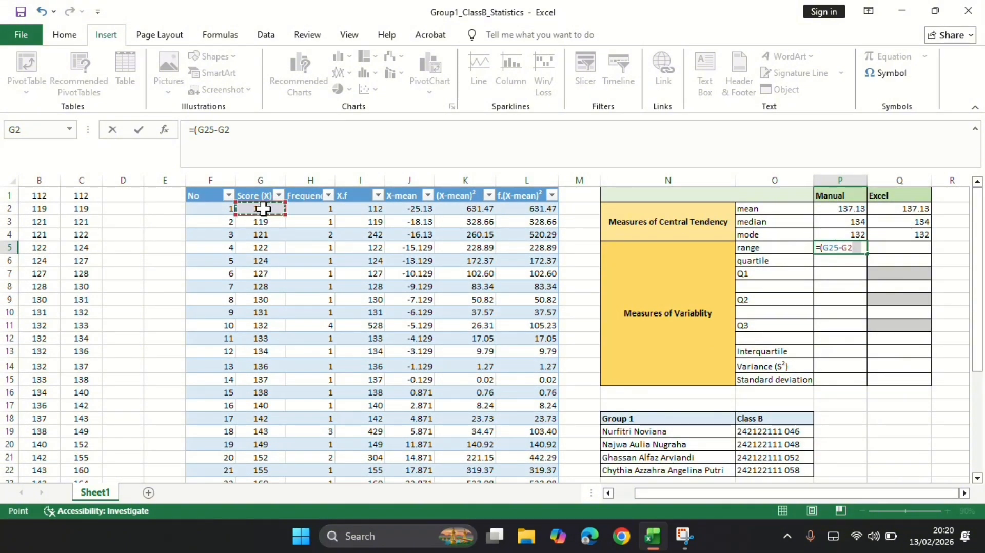
{"action": "key", "text": "Return"}
{"action": "key", "text": "Return"}
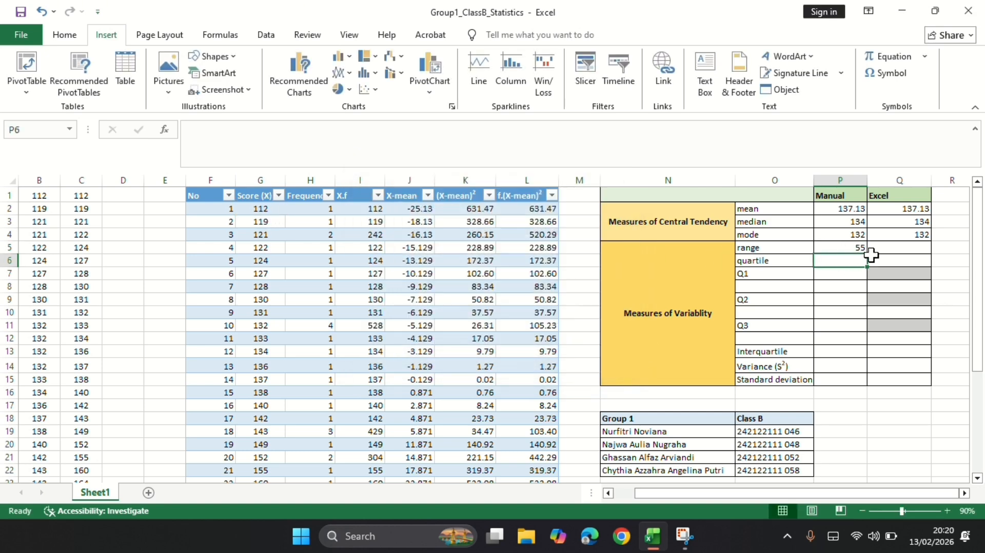
Calculate the Excel range in Q5 as the MAX minus the MIN of the whole raw-score column A, accepting the formula correction.
{"action": "left_click", "coordinate": [908, 252]}
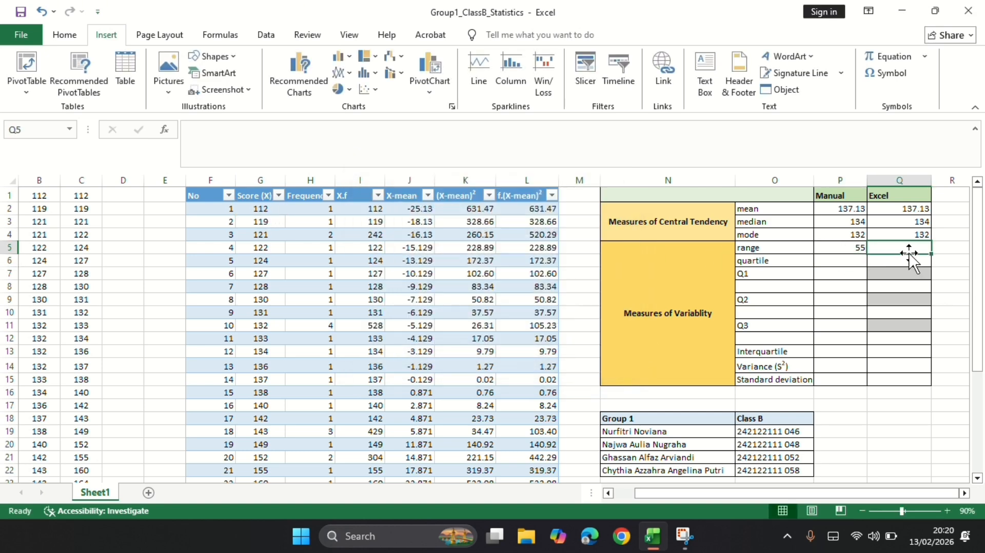
{"action": "type", "text": "="}
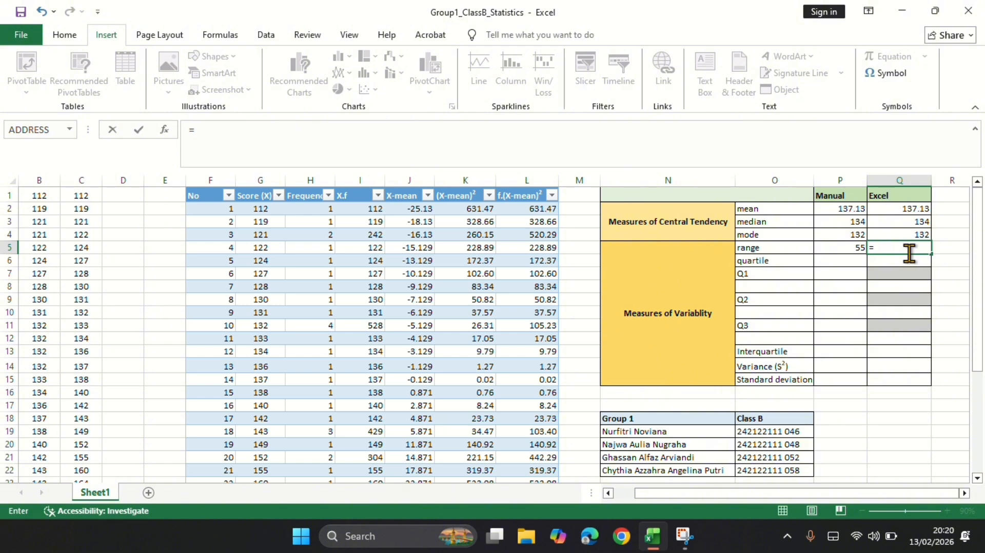
{"action": "type", "text": "m"}
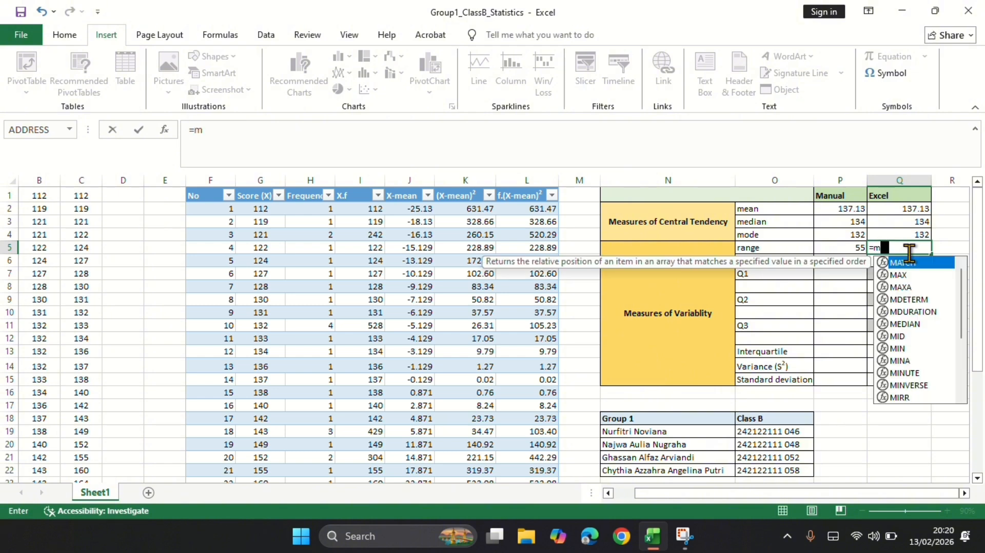
{"action": "type", "text": "ax"}
{"action": "key", "text": "Tab"}
{"action": "scroll", "coordinate": [158, 242], "scroll_direction": "left", "scroll_amount": 1}
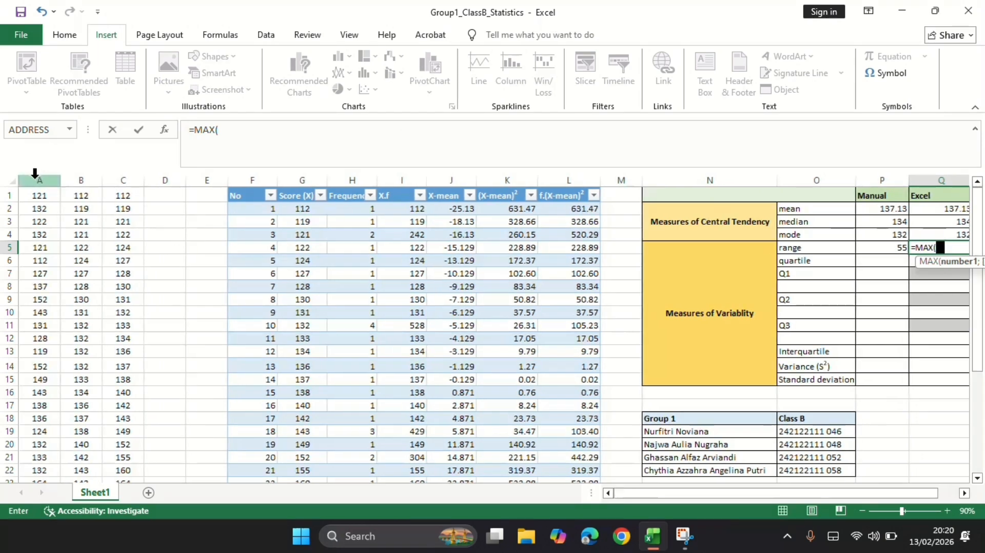
{"action": "left_click", "coordinate": [39, 180]}
{"action": "type", "text": ")-min"}
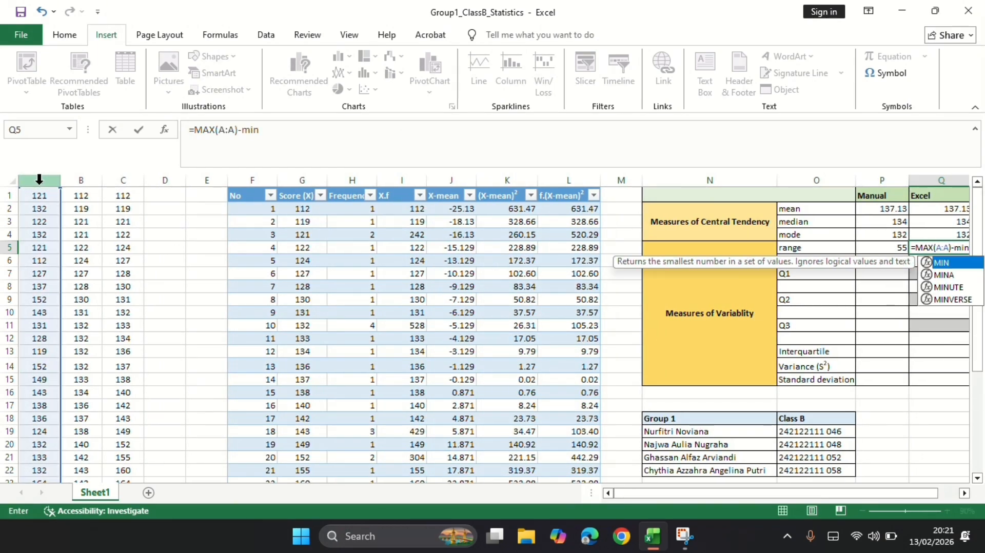
{"action": "key", "text": "Tab"}
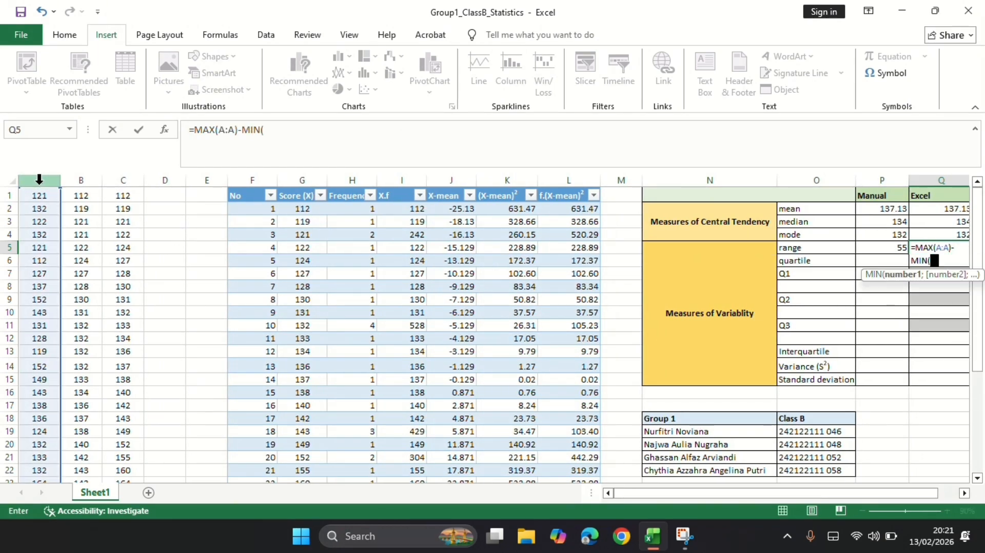
{"action": "type", "text": "("}
{"action": "left_click", "coordinate": [39, 180]}
{"action": "key", "text": "Return"}
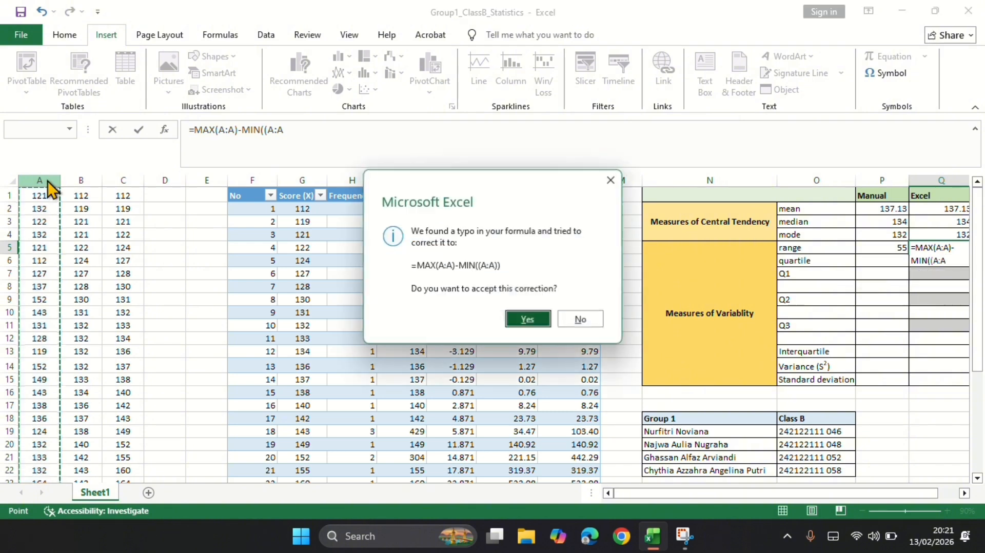
{"action": "key", "text": "Return"}
{"action": "left_click", "coordinate": [858, 262]}
{"action": "type", "text": "="}
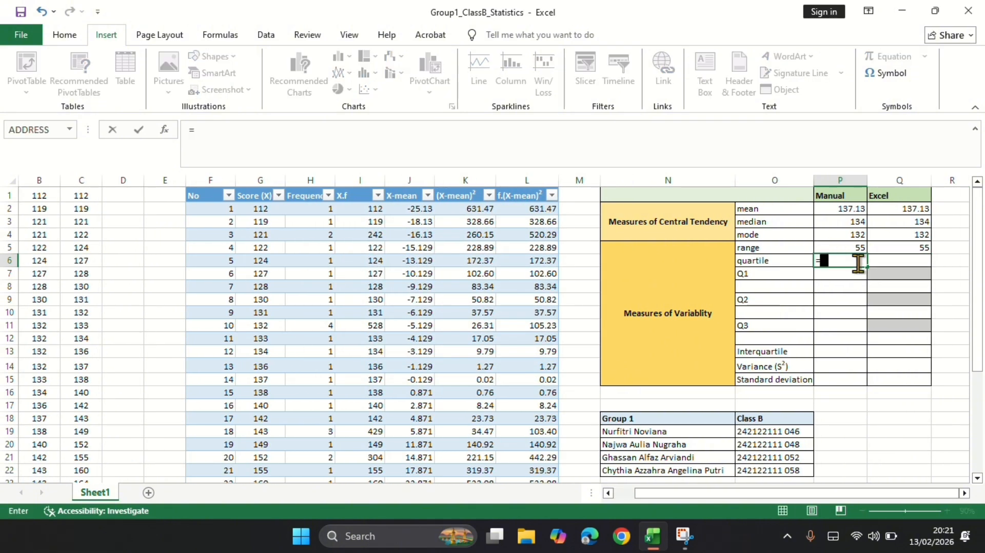
{"action": "key", "text": "BackSpace"}
Calculate the manual Q1 position in P7 from the total frequency with =1/4*(H26+1), accepting the formula correction.
{"action": "left_click", "coordinate": [833, 273]}
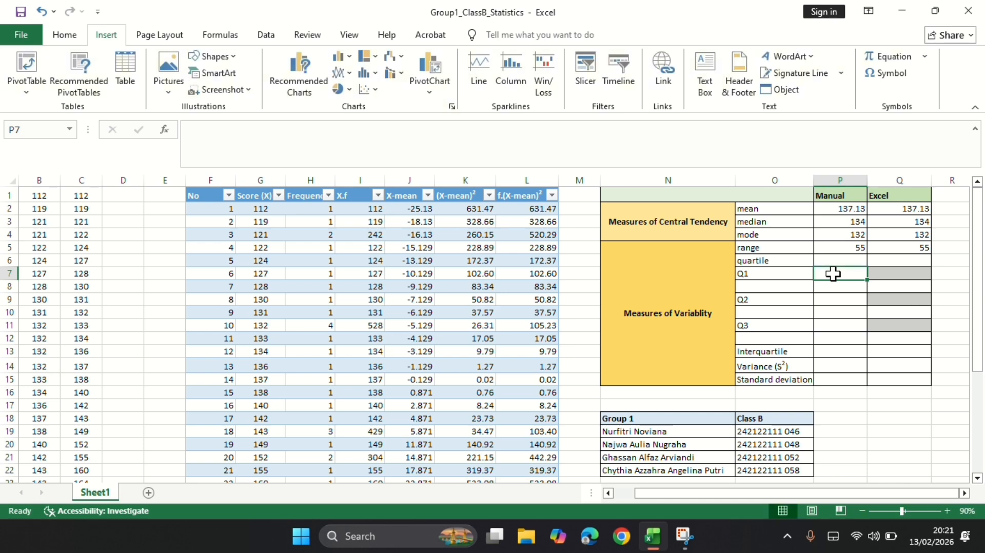
{"action": "type", "text": "=1"}
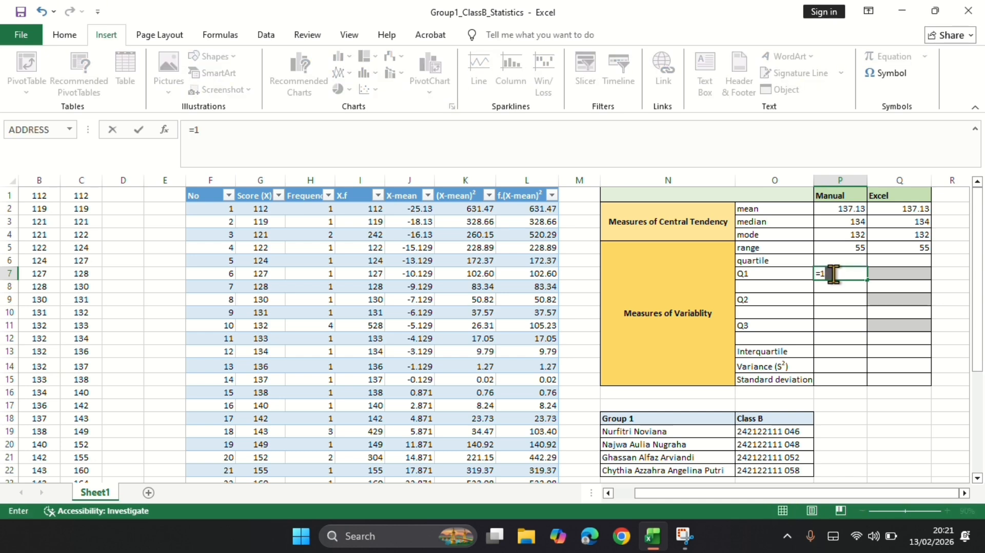
{"action": "type", "text": "/4*("}
{"action": "scroll", "coordinate": [682, 341], "scroll_direction": "down", "scroll_amount": 3}
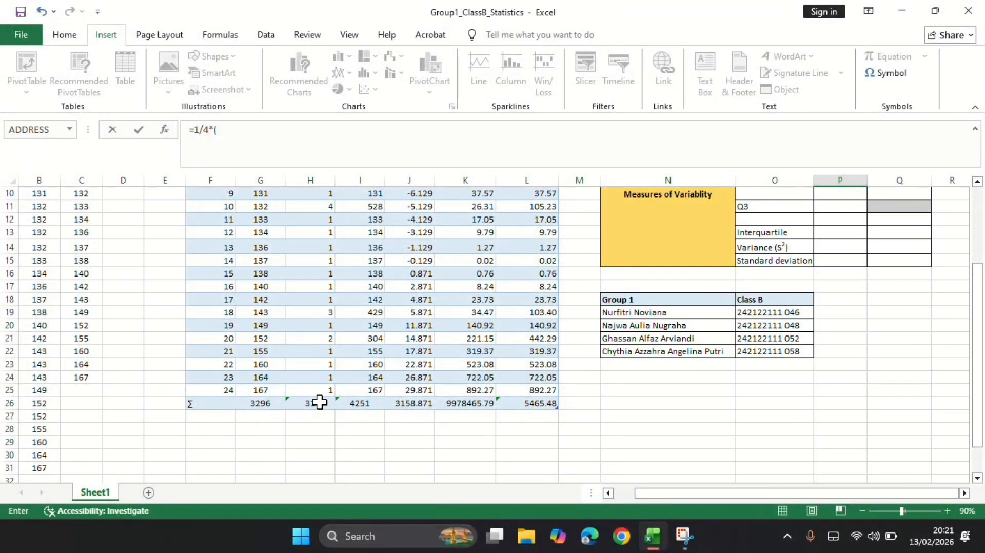
{"action": "left_click", "coordinate": [320, 403]}
{"action": "scroll", "coordinate": [656, 332], "scroll_direction": "up", "scroll_amount": 3}
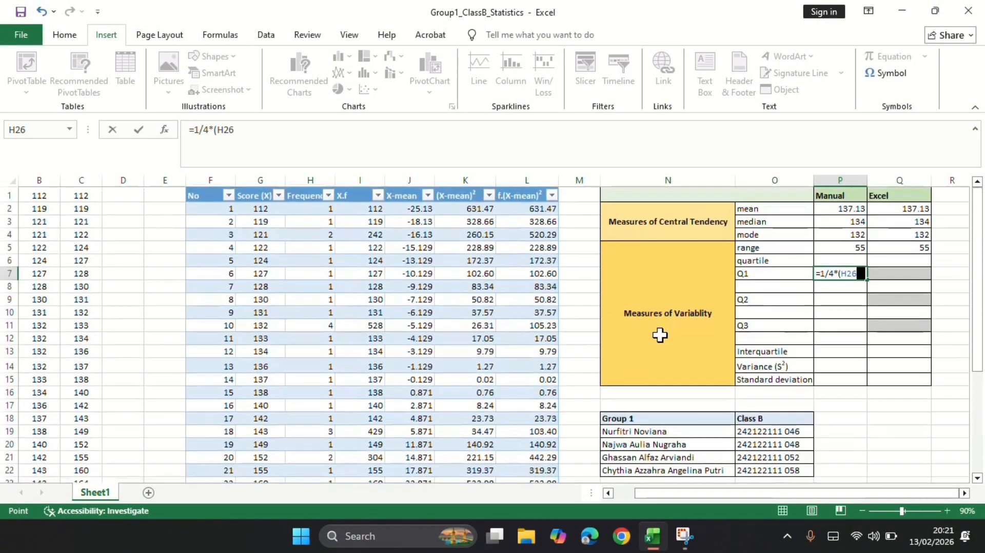
{"action": "type", "text": "+1"}
{"action": "key", "text": "Return"}
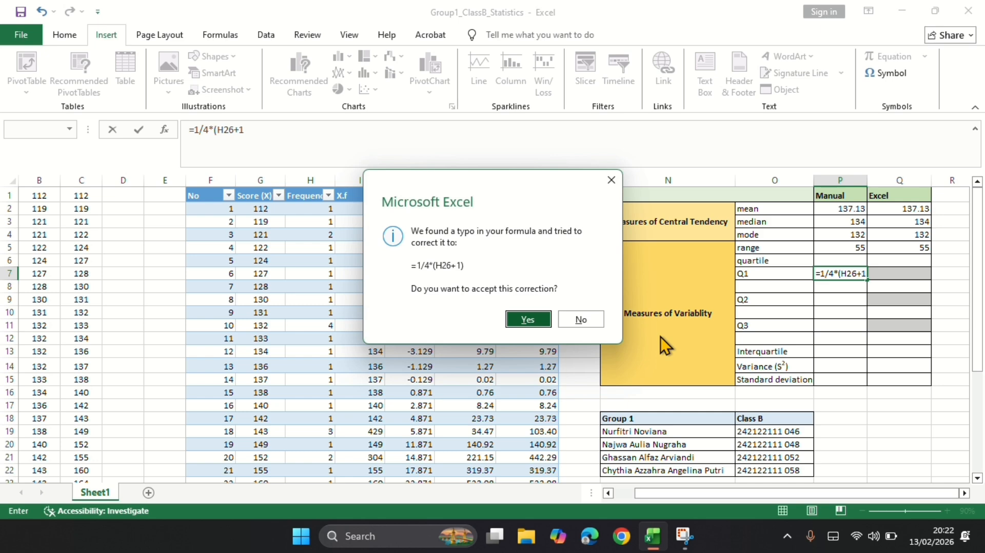
{"action": "key", "text": "Return"}
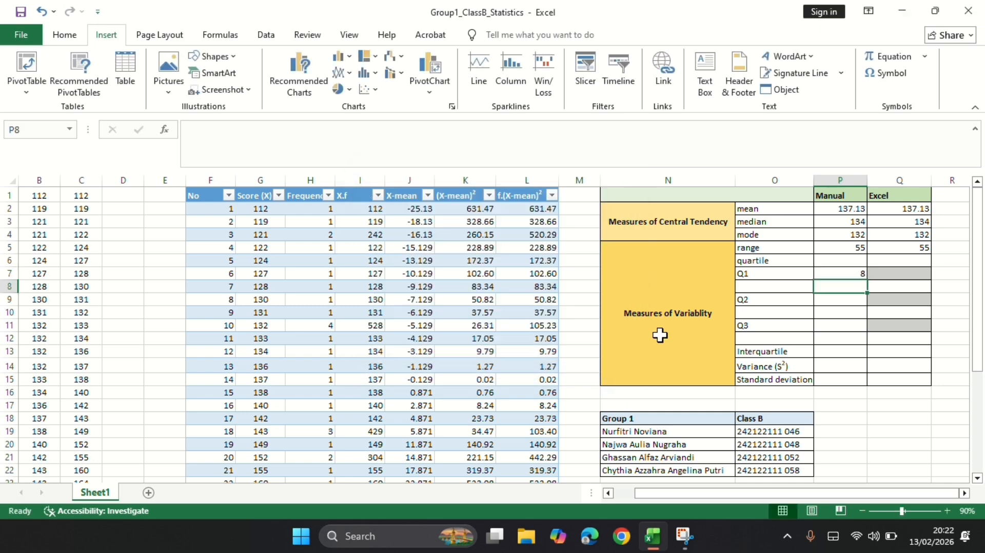
Look up the eighth sorted score in column B and enter 128 as the manual Q1 value in P8.
{"action": "left_click", "coordinate": [904, 272]}
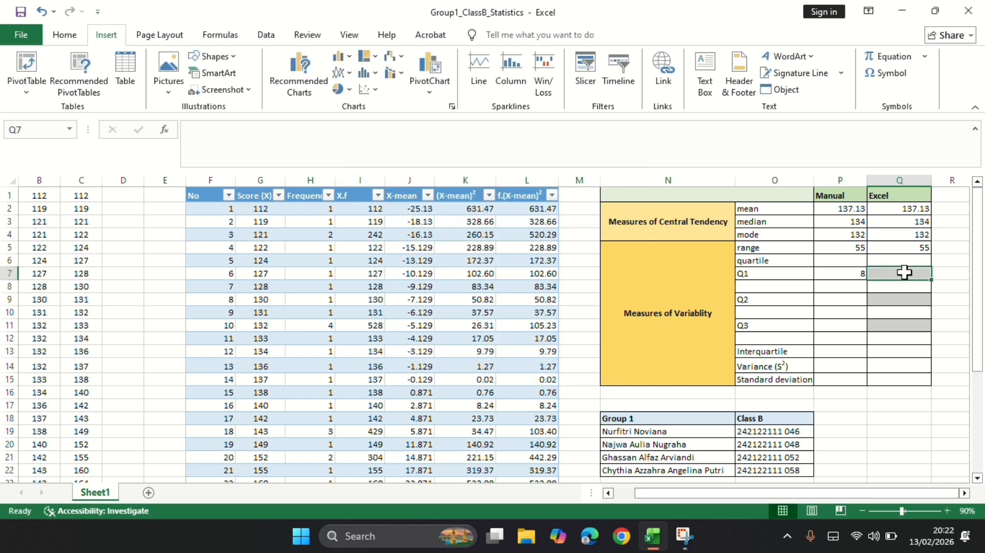
{"action": "left_click", "coordinate": [38, 288]}
{"action": "left_click", "coordinate": [833, 290]}
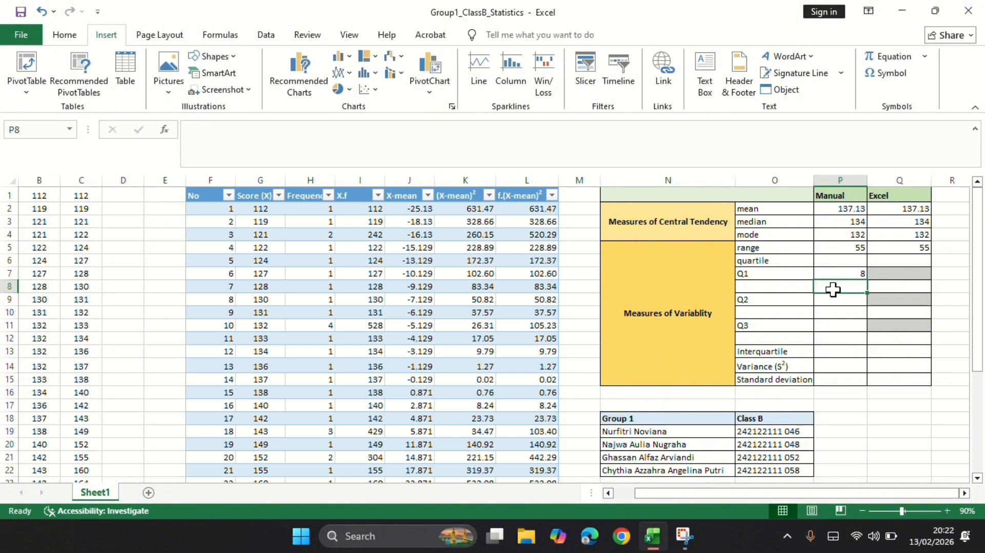
{"action": "type", "text": "128"}
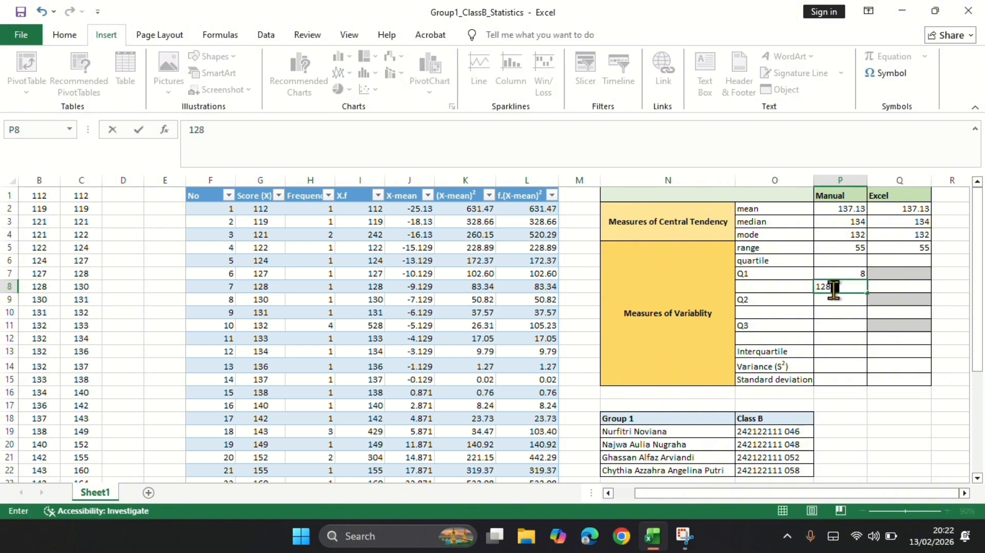
{"action": "key", "text": "Tab"}
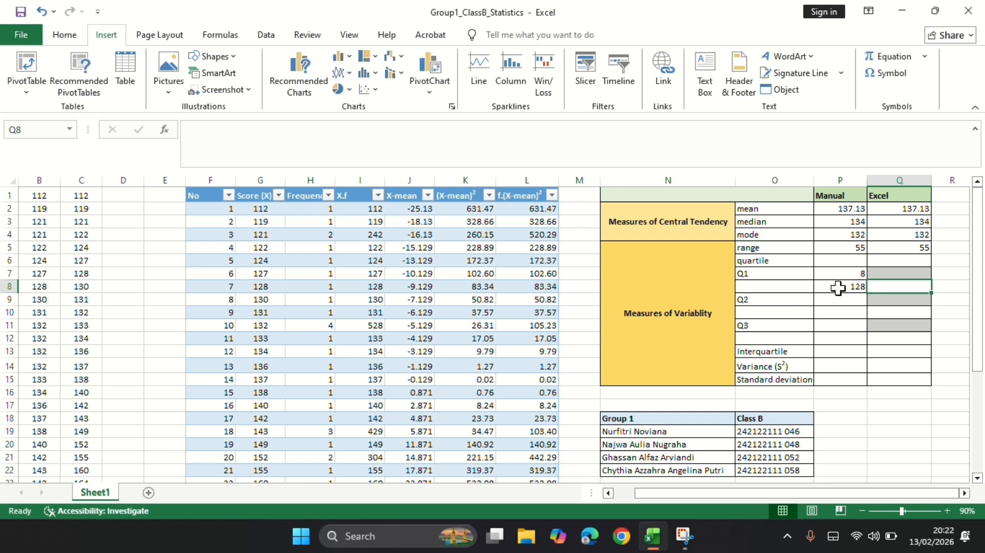
Calculate the Excel Q1 in Q8 with the QUARTILE function over the whole raw-score column A, using quartile 1.
{"action": "left_click", "coordinate": [913, 270]}
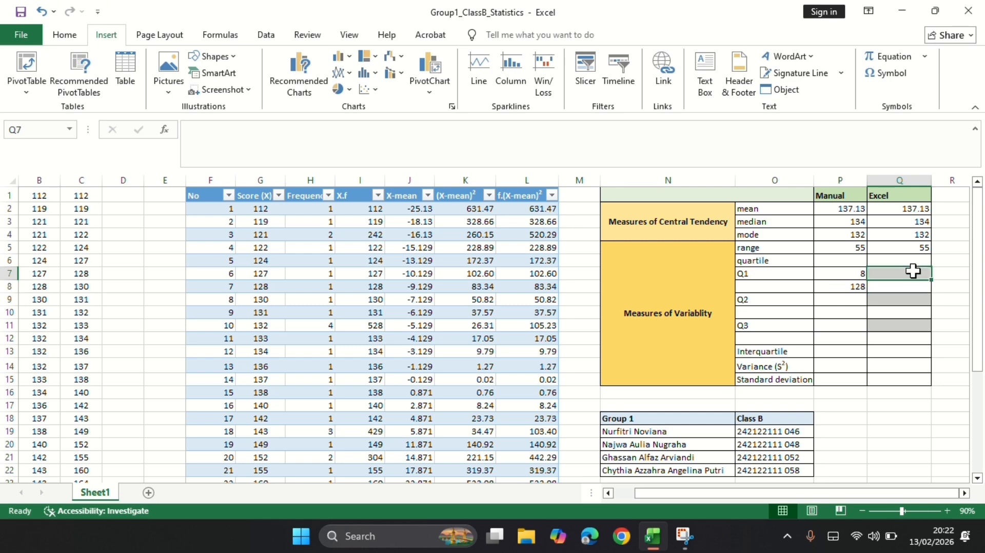
{"action": "left_click", "coordinate": [912, 286]}
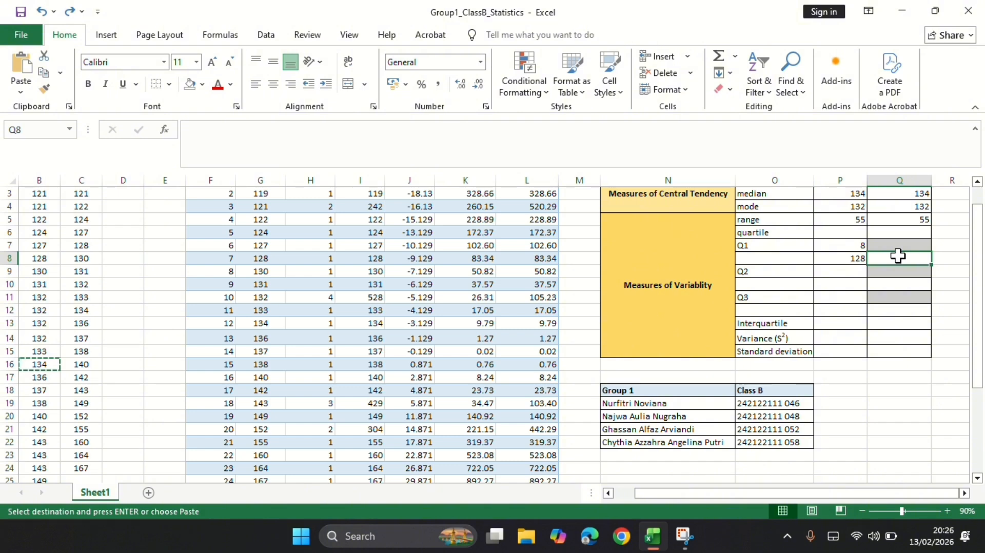
{"action": "type", "text": "=quart"}
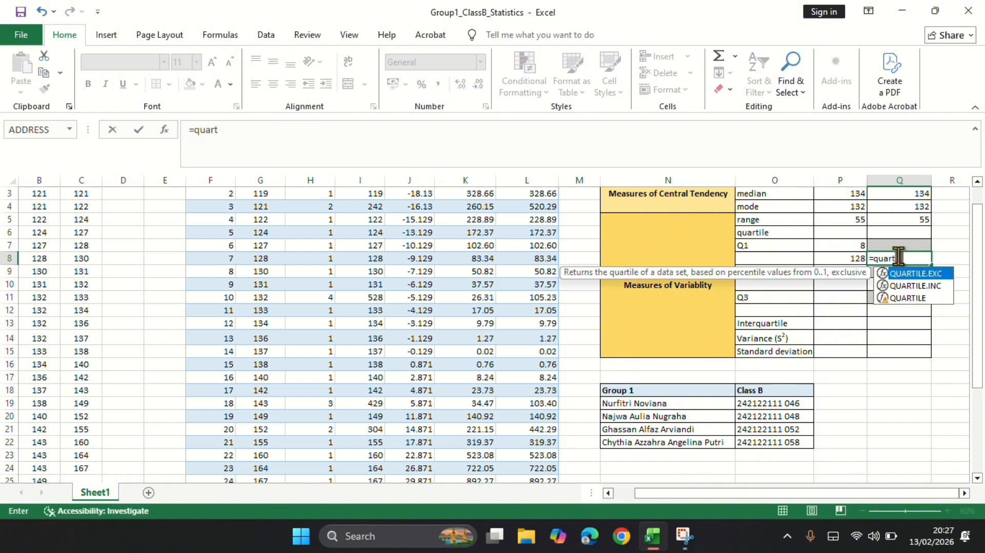
{"action": "left_click", "coordinate": [911, 297]}
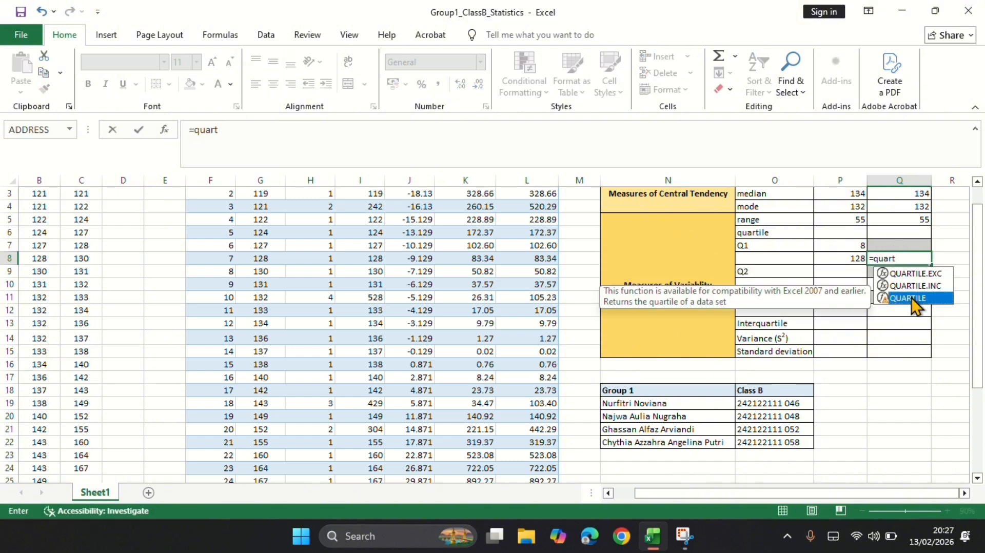
{"action": "type", "text": "t"}
{"action": "double_click", "coordinate": [911, 297]}
{"action": "scroll", "coordinate": [33, 250], "scroll_direction": "left", "scroll_amount": 1}
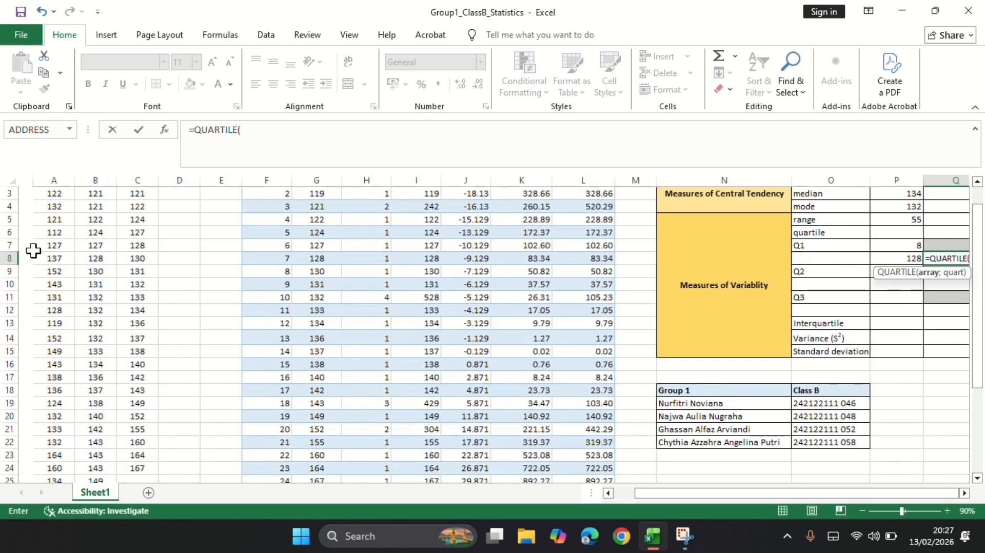
{"action": "left_click", "coordinate": [45, 180]}
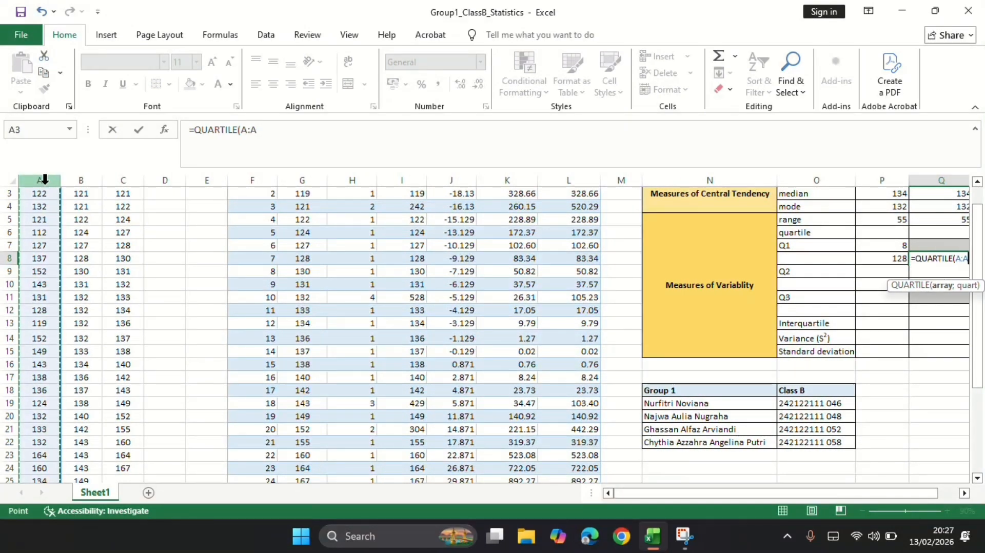
{"action": "type", "text": ";1"}
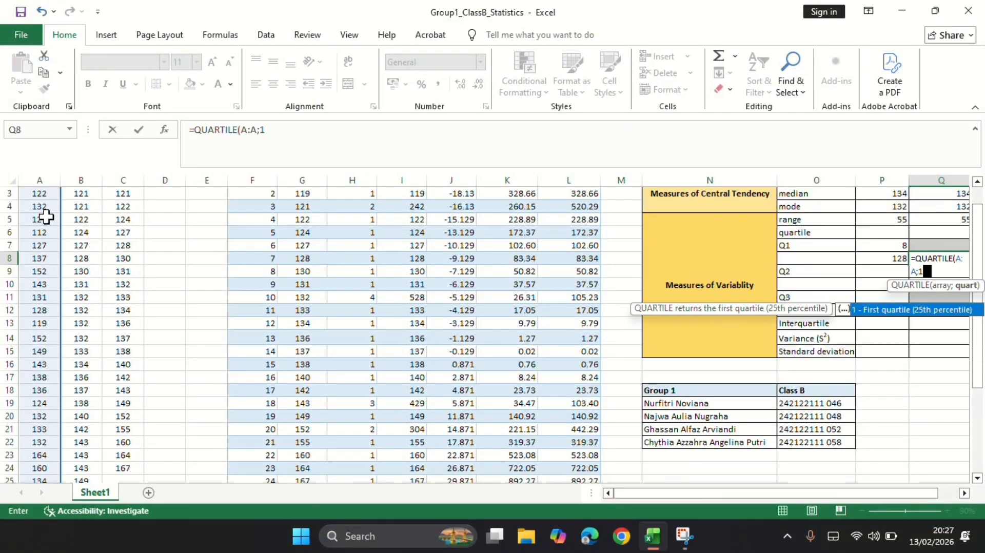
{"action": "key", "text": "Return"}
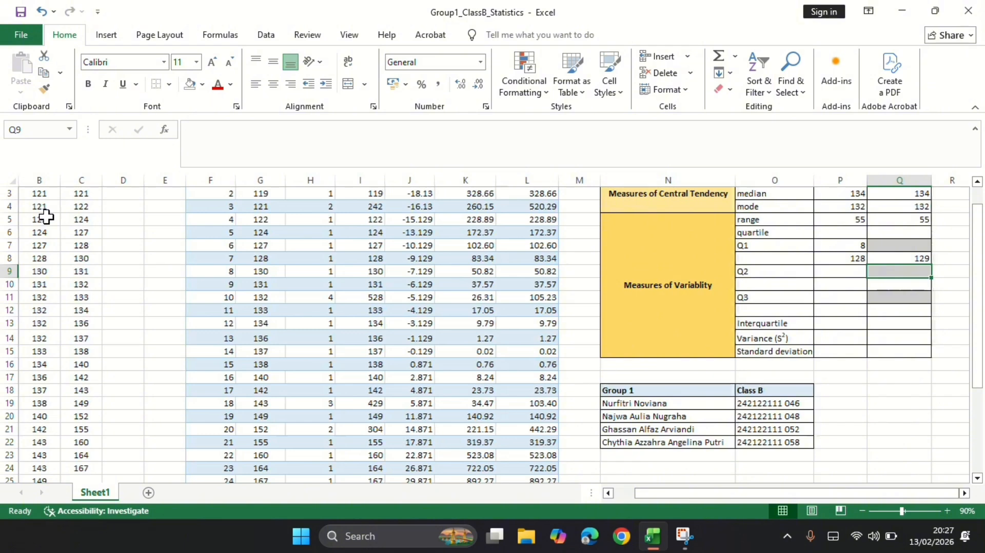
Calculate the manual Q2 position in P9 from the total frequency with =1/2*(H26+1), accepting the formula correction.
{"action": "left_click", "coordinate": [832, 272]}
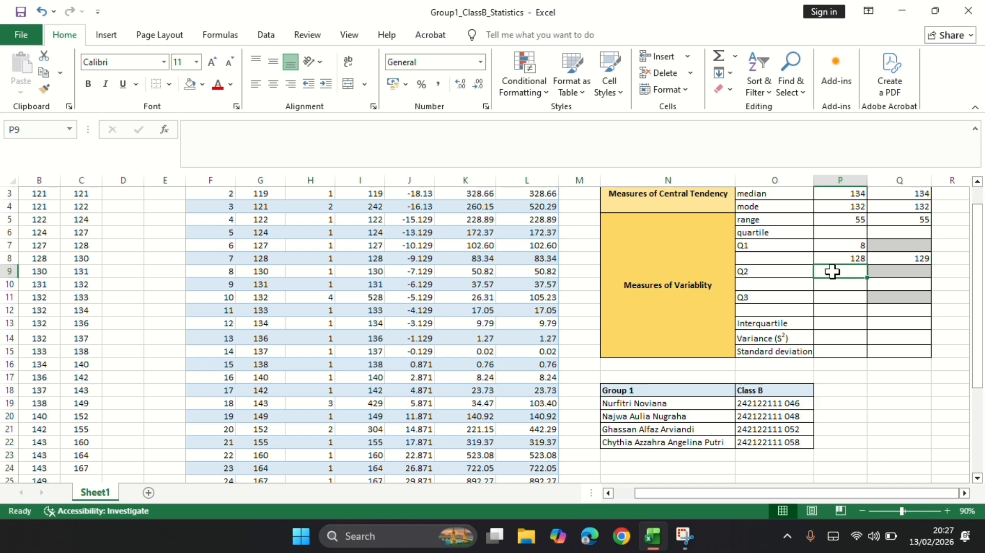
{"action": "type", "text": "=1"}
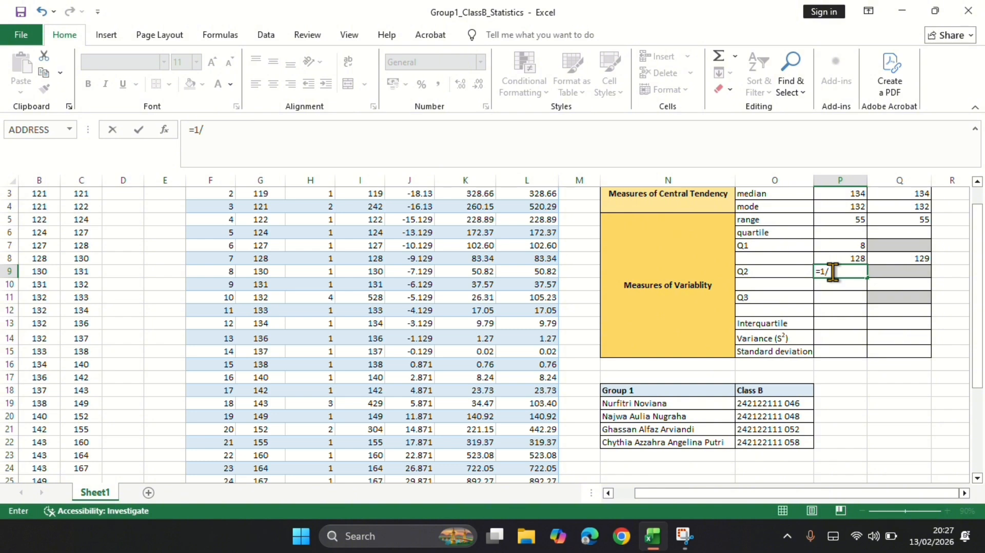
{"action": "type", "text": "/2*("}
{"action": "scroll", "coordinate": [832, 272], "scroll_direction": "down", "scroll_amount": 4}
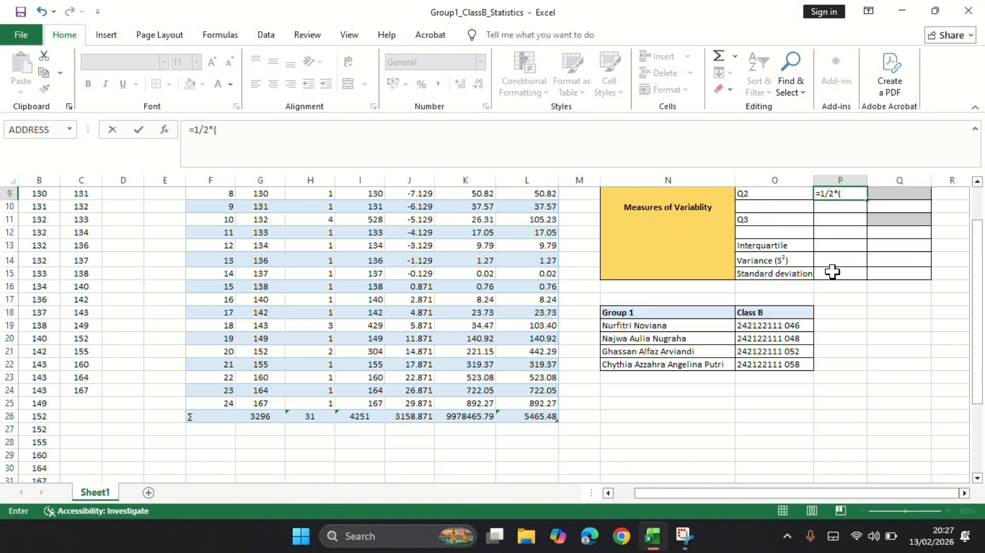
{"action": "left_click", "coordinate": [318, 336]}
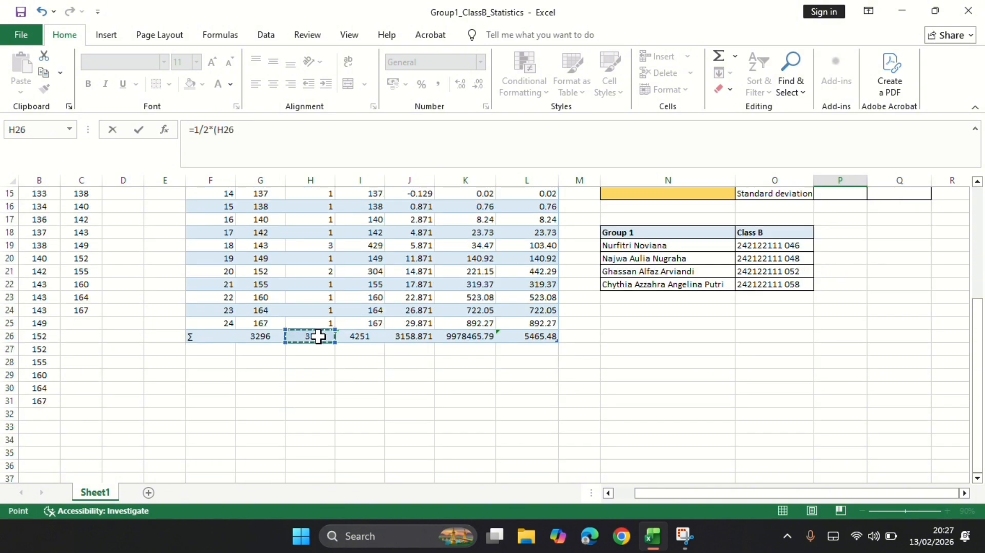
{"action": "scroll", "coordinate": [697, 282], "scroll_direction": "up", "scroll_amount": 4}
{"action": "scroll", "coordinate": [698, 283], "scroll_direction": "up", "scroll_amount": 2}
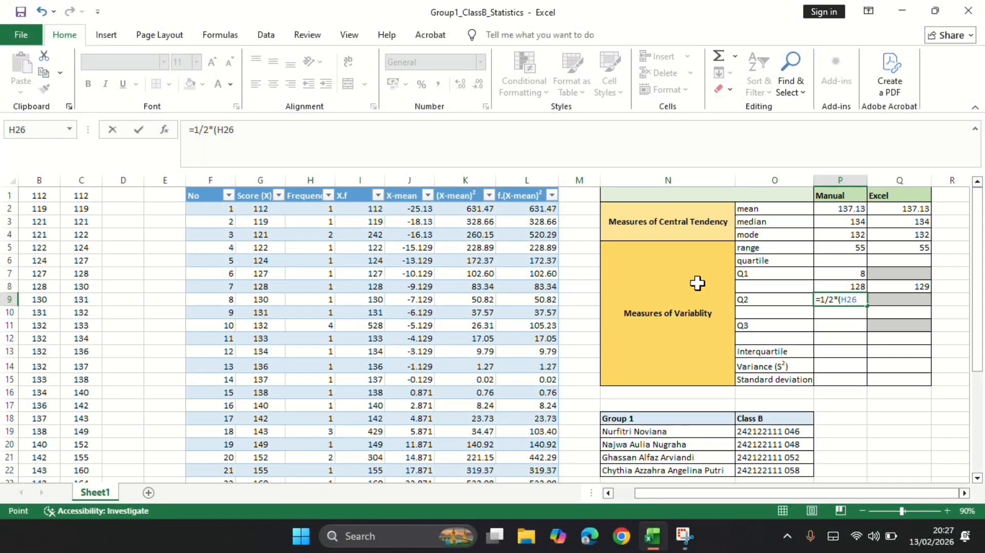
{"action": "type", "text": "+1"}
{"action": "key", "text": "Return"}
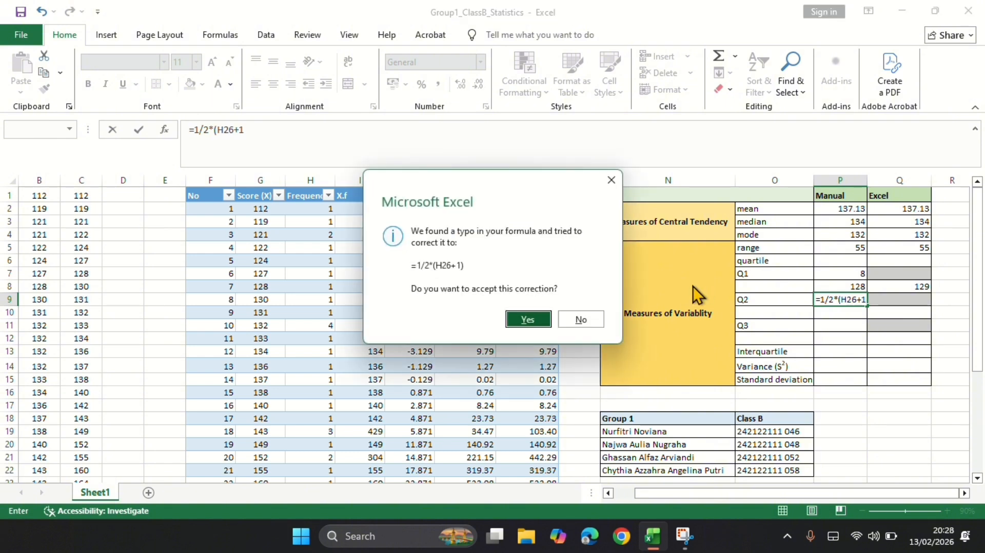
{"action": "left_click", "coordinate": [543, 322]}
Copy the sixteenth sorted score, 134, from B16 into P10 as the manual Q2 value.
{"action": "left_click", "coordinate": [44, 392]}
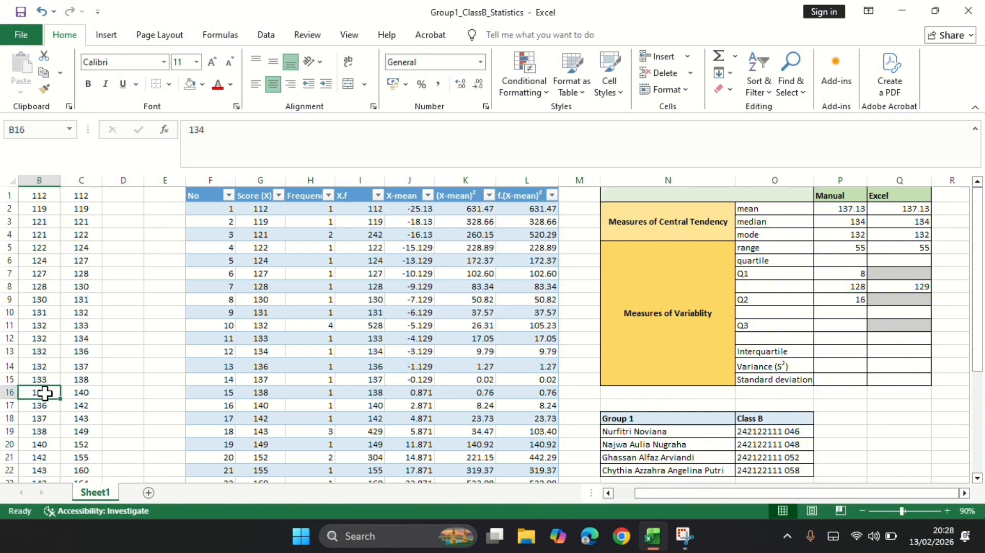
{"action": "key", "text": "ctrl+c"}
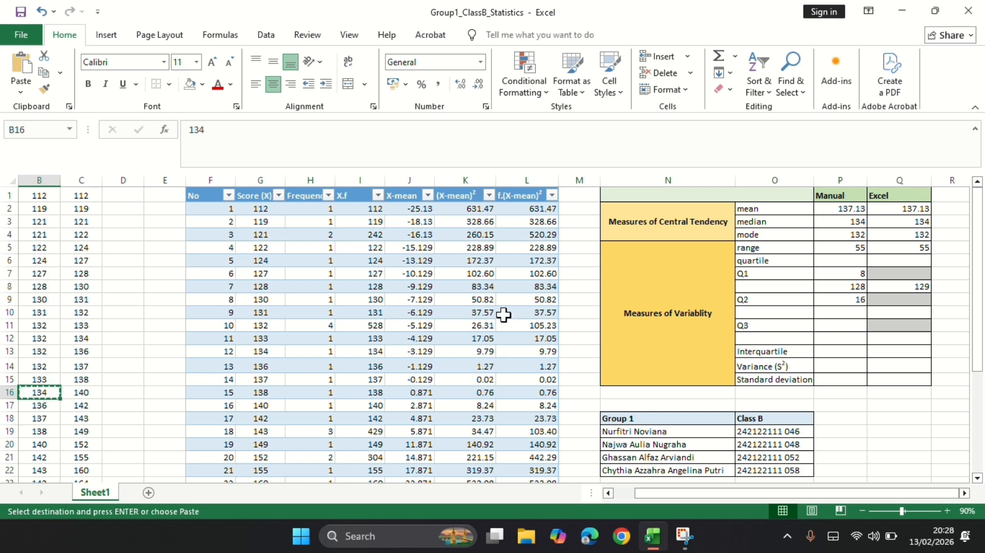
{"action": "left_click", "coordinate": [857, 312]}
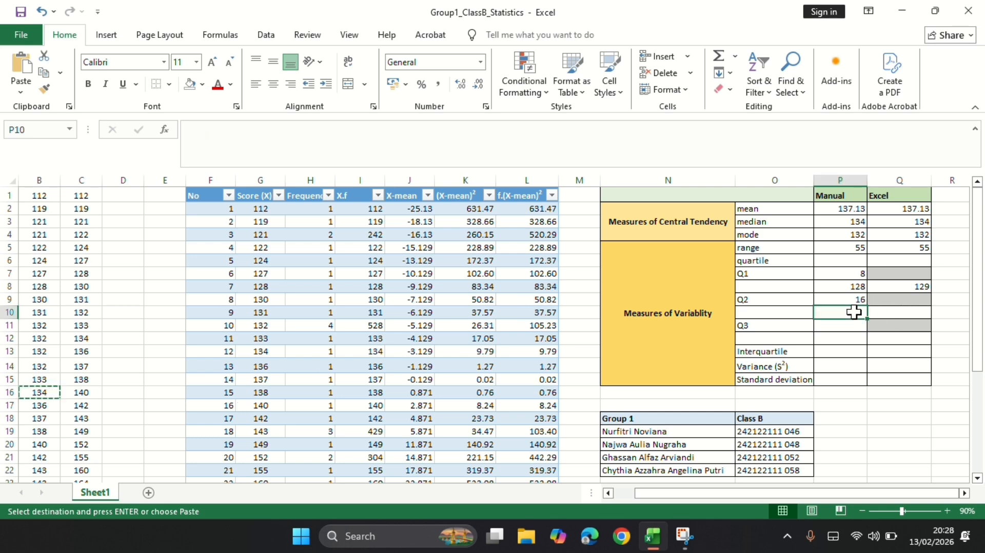
{"action": "key", "text": "ctrl+v"}
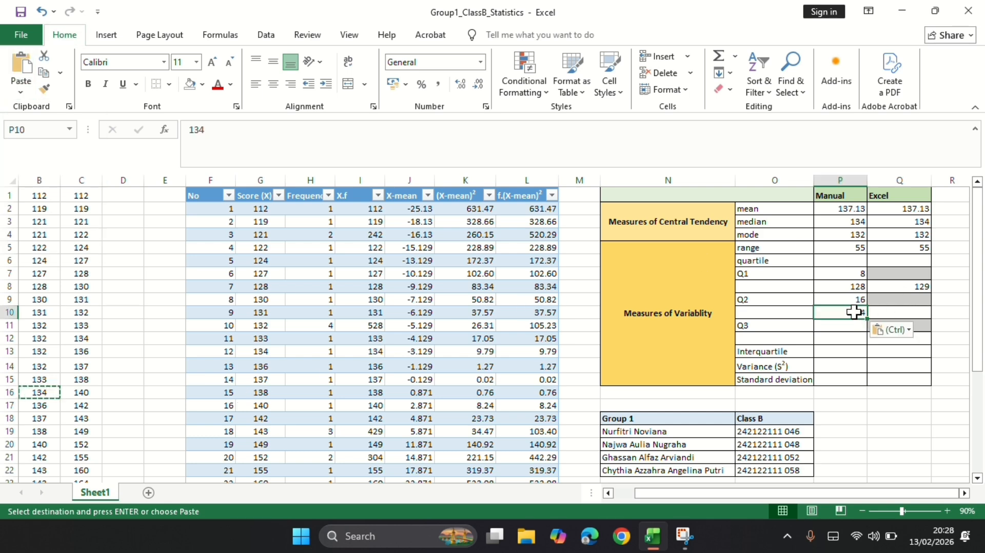
Calculate the Excel Q2 in Q10 with the QUARTILE function over the whole raw-score column A, using quartile 2.
{"action": "left_click", "coordinate": [896, 311]}
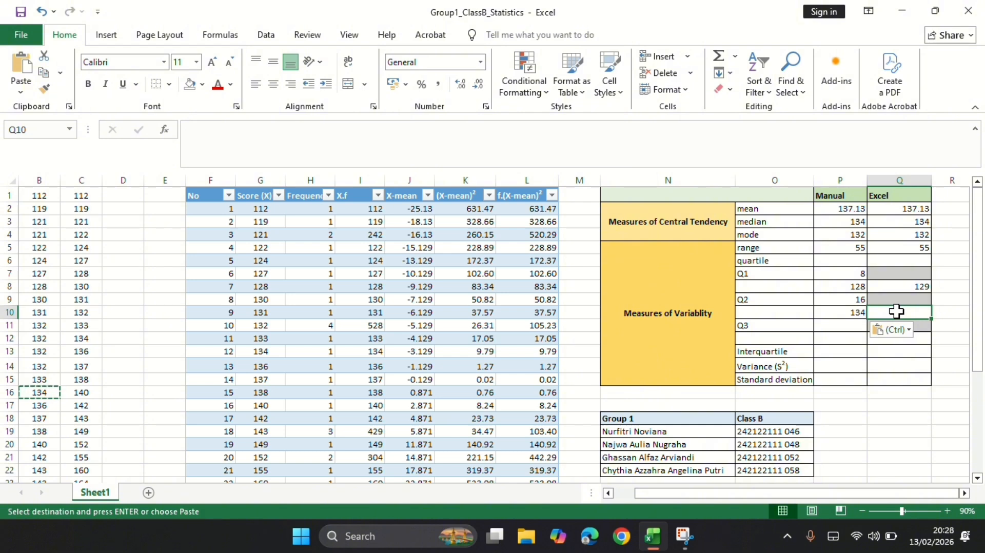
{"action": "type", "text": "=quar"}
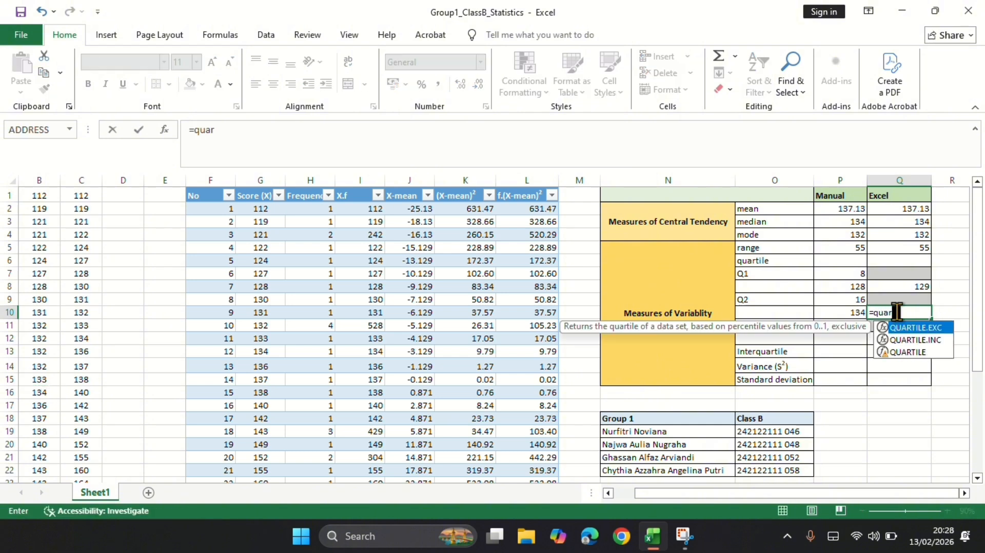
{"action": "left_click", "coordinate": [915, 354]}
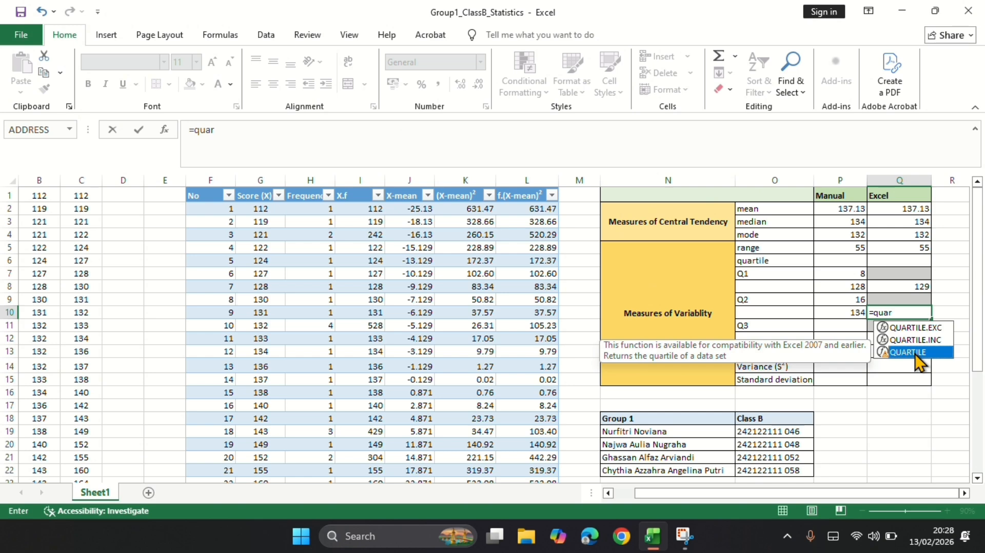
{"action": "double_click", "coordinate": [915, 353]}
{"action": "scroll", "coordinate": [451, 252], "scroll_direction": "left", "scroll_amount": 1}
{"action": "left_click", "coordinate": [39, 177]}
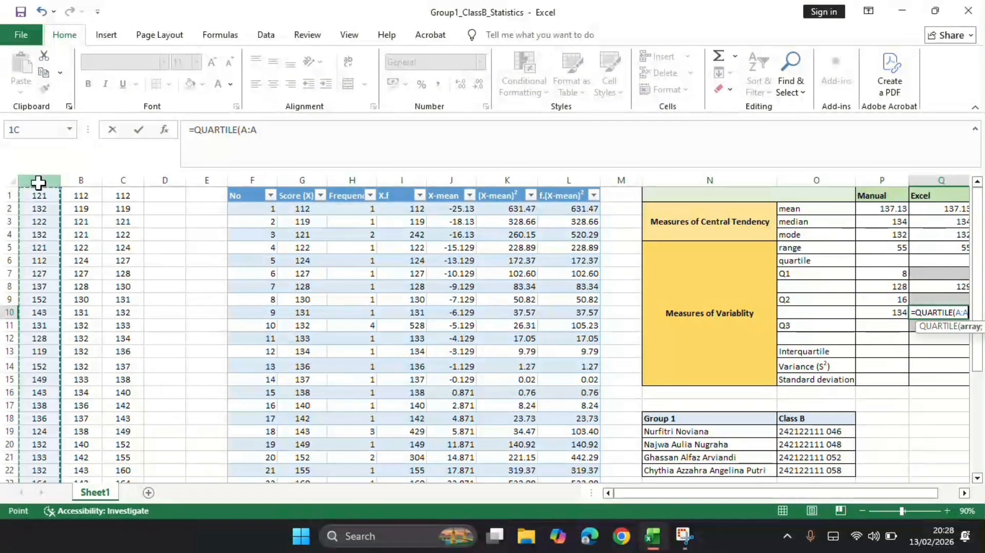
{"action": "type", "text": ";2"}
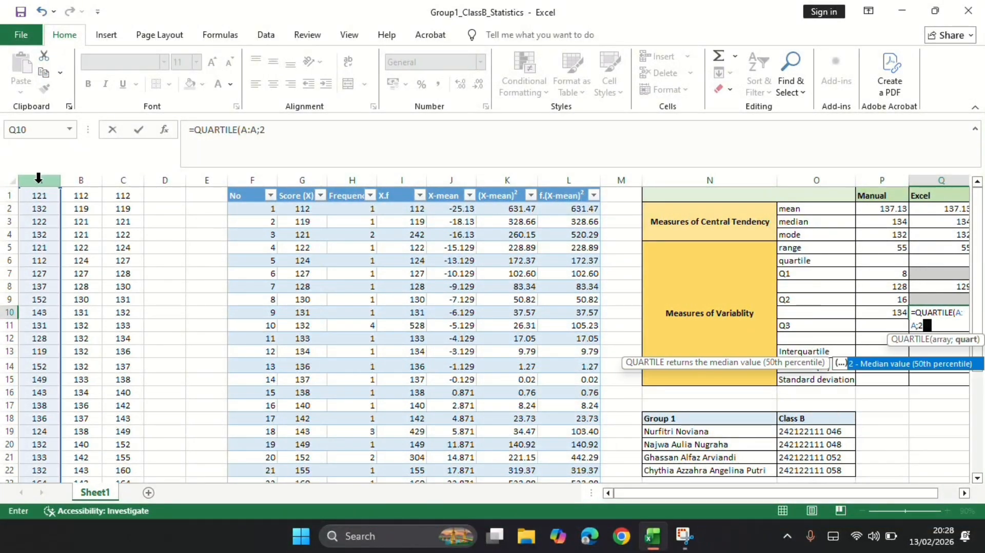
{"action": "key", "text": "Return"}
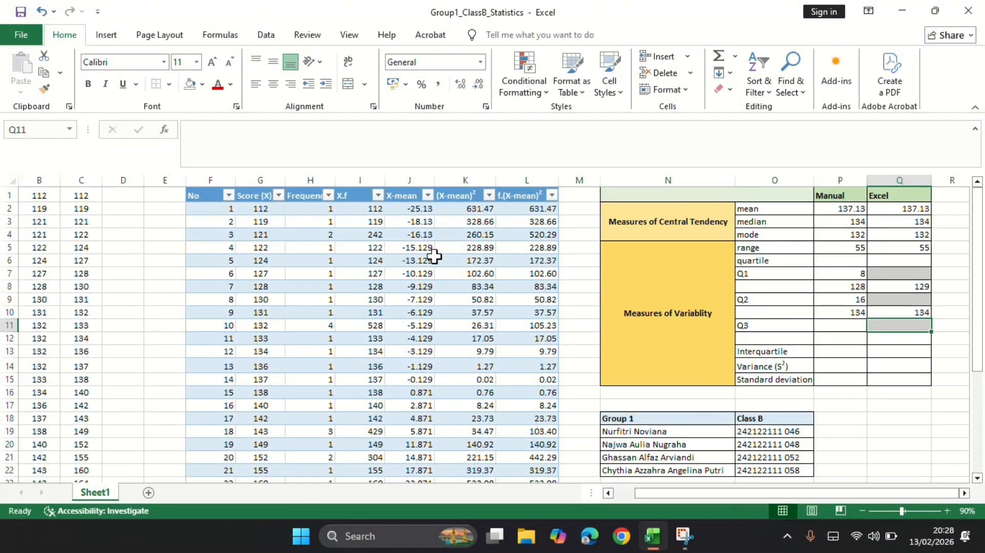
Calculate the manual Q3 position in P11 from the total frequency with =3/4*(H26+1), accepting the formula correction.
{"action": "left_click", "coordinate": [857, 327]}
{"action": "type", "text": "="}
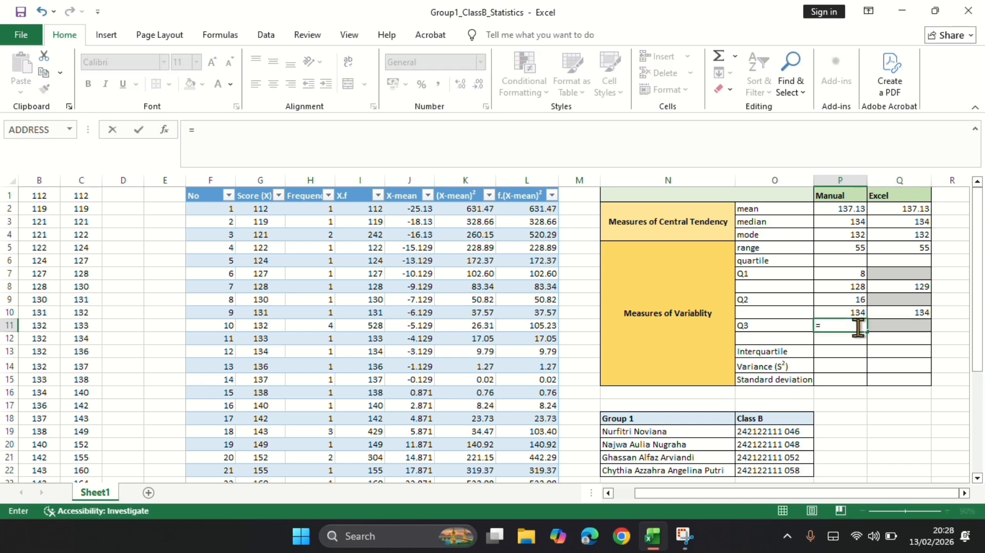
{"action": "type", "text": "3/4"}
{"action": "type", "text": "*("}
{"action": "scroll", "coordinate": [441, 299], "scroll_direction": "down", "scroll_amount": 3}
{"action": "scroll", "coordinate": [441, 299], "scroll_direction": "down", "scroll_amount": 3}
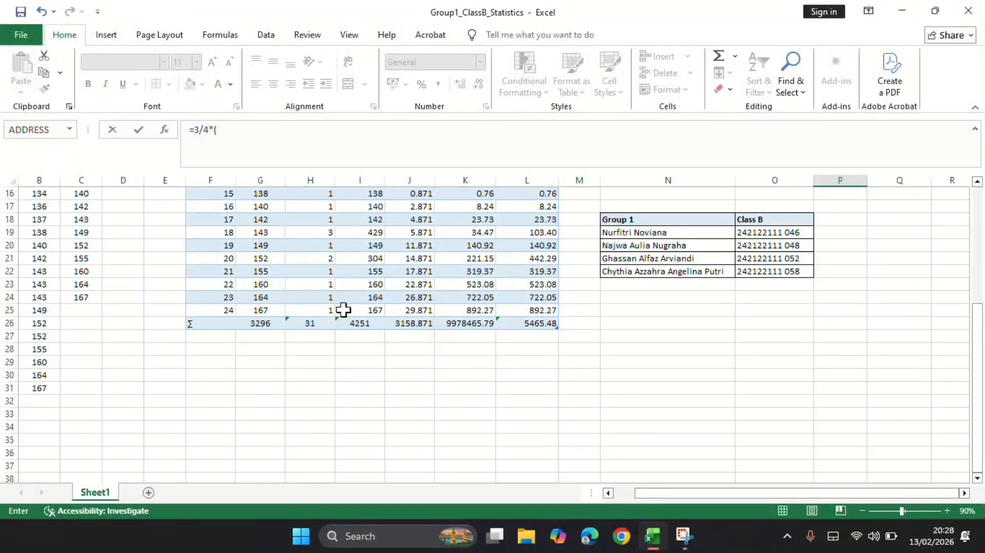
{"action": "left_click", "coordinate": [322, 324]}
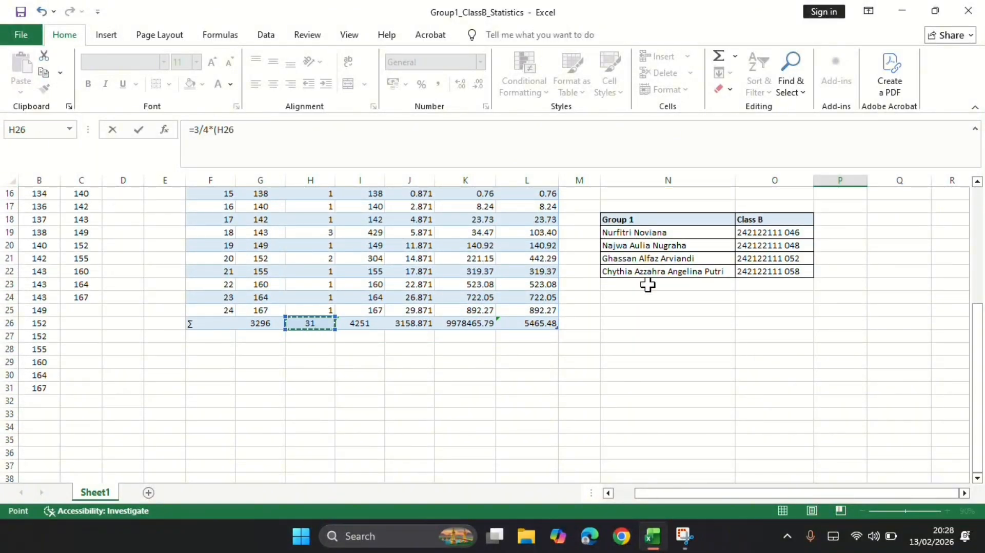
{"action": "type", "text": "+"}
{"action": "scroll", "coordinate": [647, 285], "scroll_direction": "up", "scroll_amount": 5}
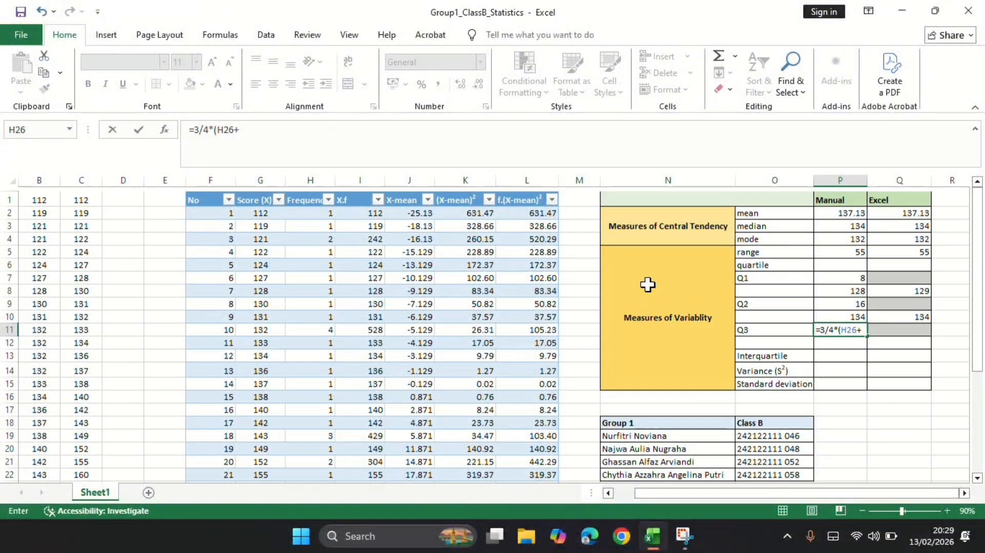
{"action": "type", "text": "1"}
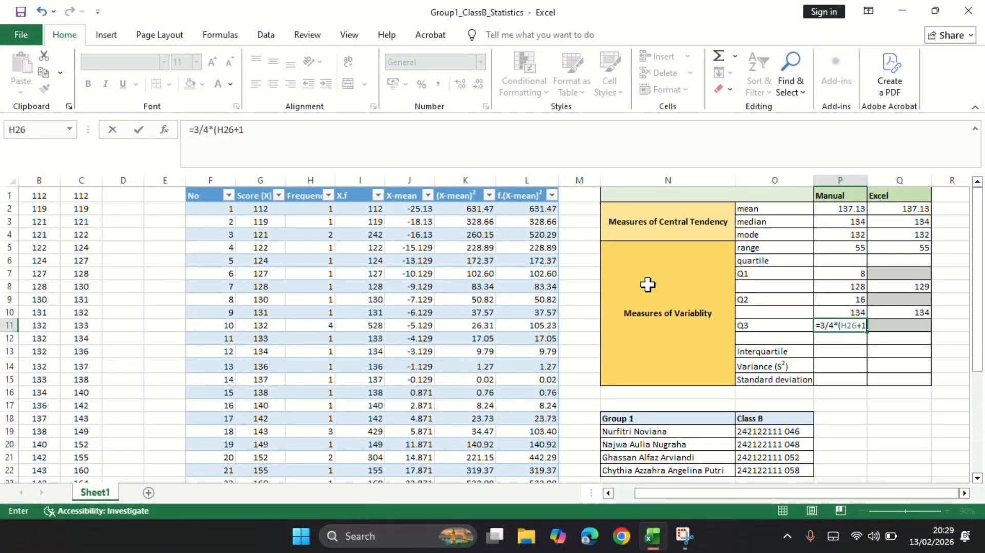
{"action": "key", "text": "Return"}
{"action": "key", "text": "Return"}
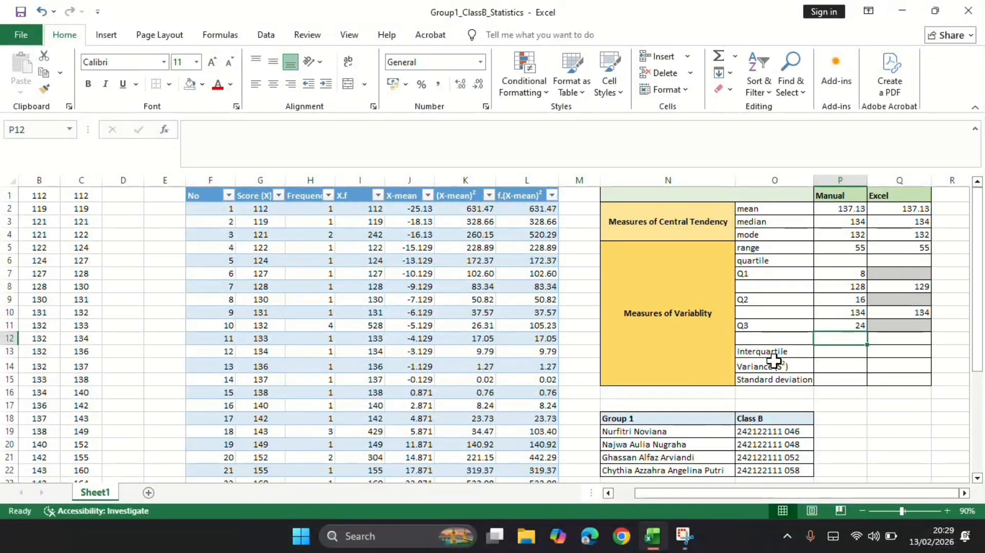
Copy the twenty-fourth sorted score, 143, from B24 into P12 as the manual Q3 value.
{"action": "scroll", "coordinate": [773, 360], "scroll_direction": "down", "scroll_amount": 2}
{"action": "left_click", "coordinate": [51, 403]}
{"action": "left_click", "coordinate": [46, 416]}
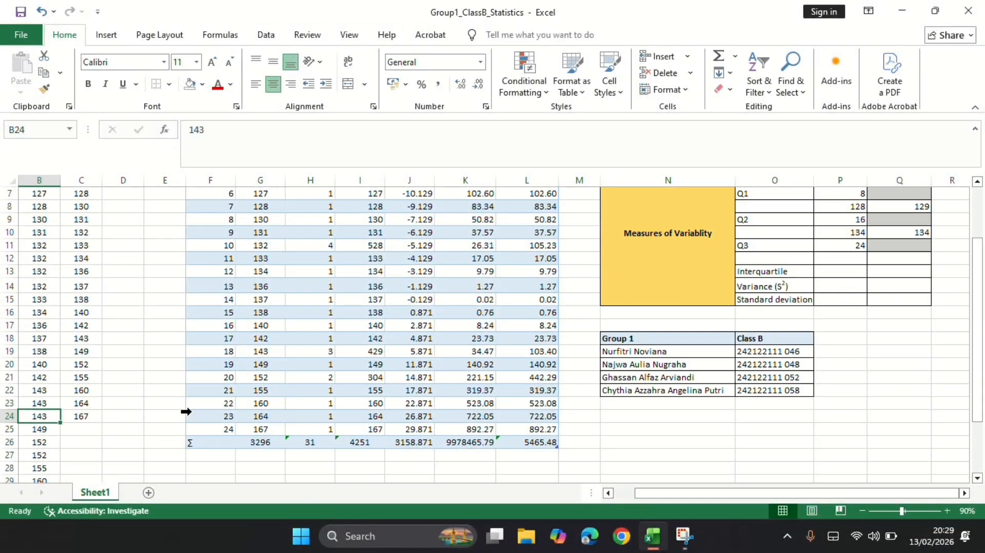
{"action": "key", "text": "ctrl+c"}
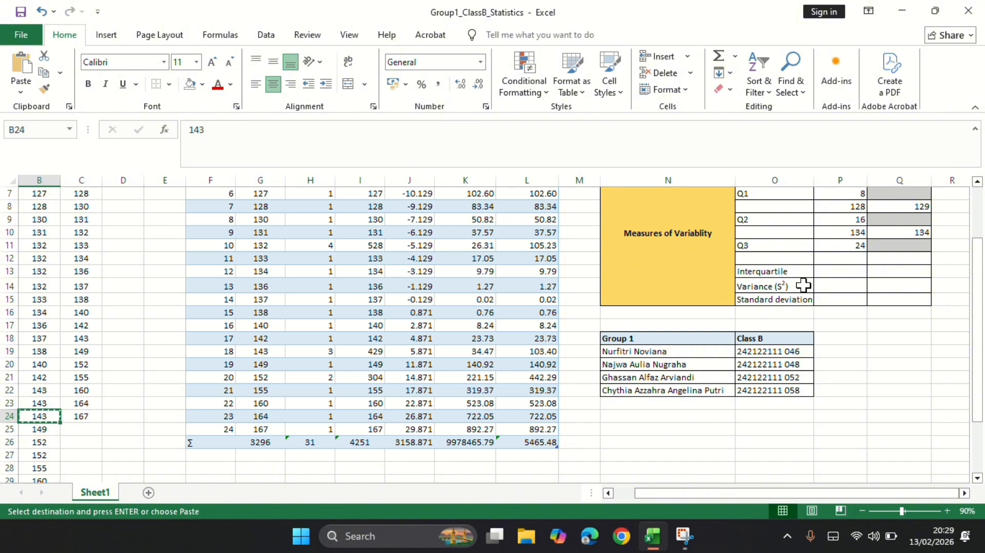
{"action": "scroll", "coordinate": [813, 287], "scroll_direction": "up", "scroll_amount": 1}
{"action": "left_click", "coordinate": [857, 285]}
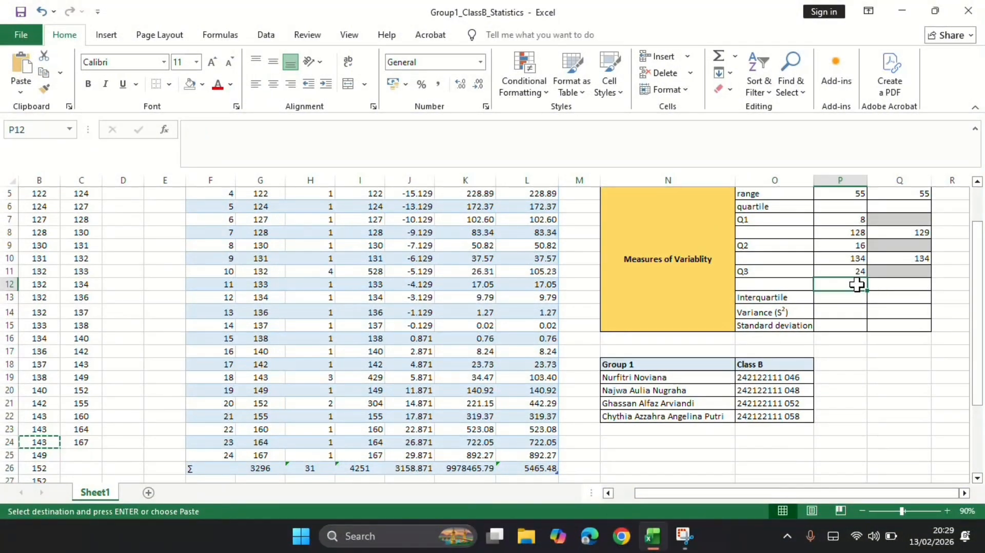
{"action": "key", "text": "ctrl+v"}
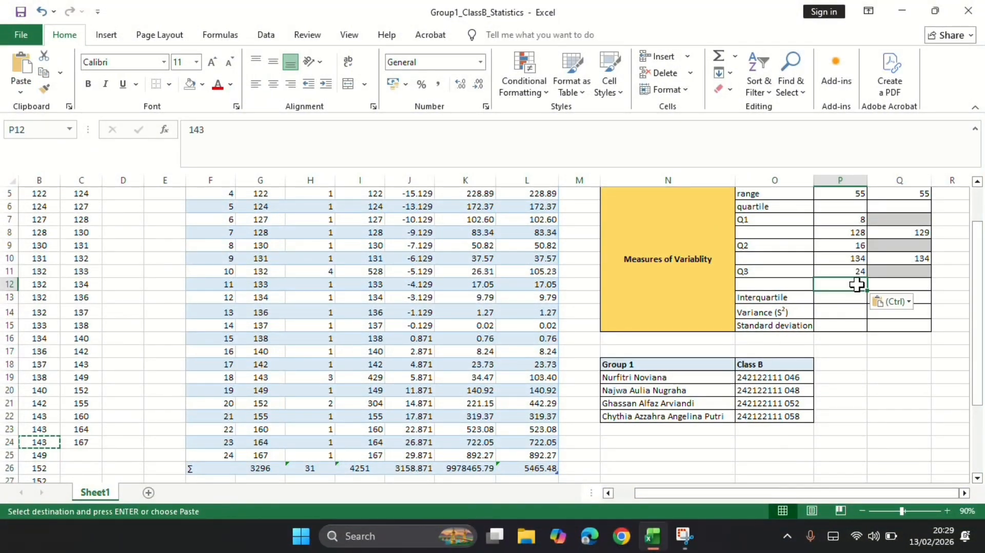
Calculate the Excel Q3 in Q12 with the QUARTILE function over the whole raw-score column A, using quartile 3.
{"action": "left_click", "coordinate": [904, 288]}
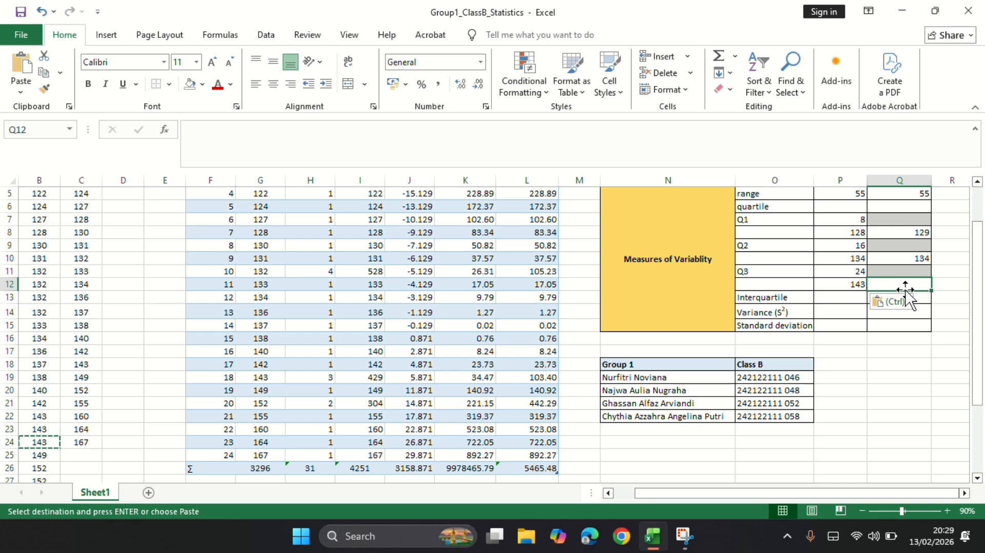
{"action": "type", "text": "=quar"}
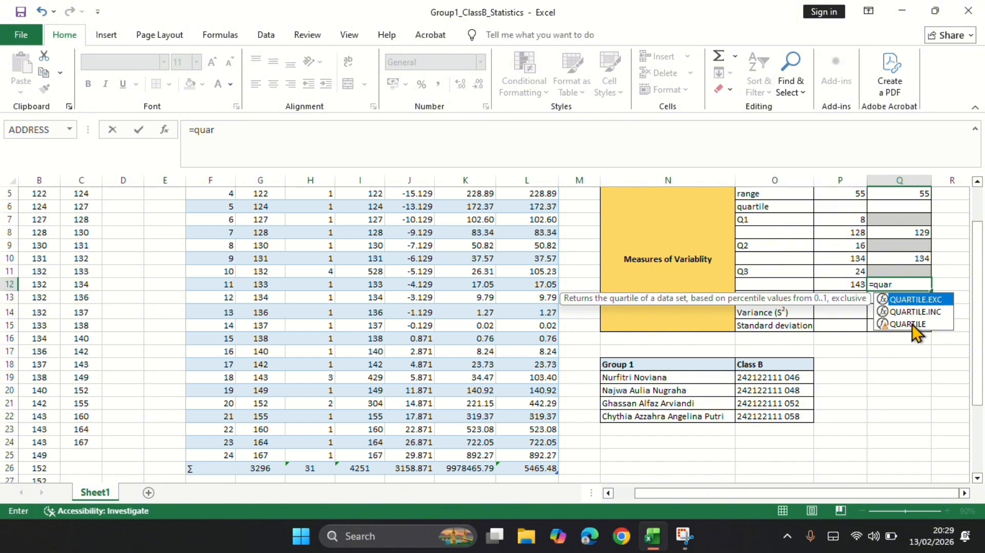
{"action": "left_click", "coordinate": [912, 325]}
{"action": "double_click", "coordinate": [912, 324]}
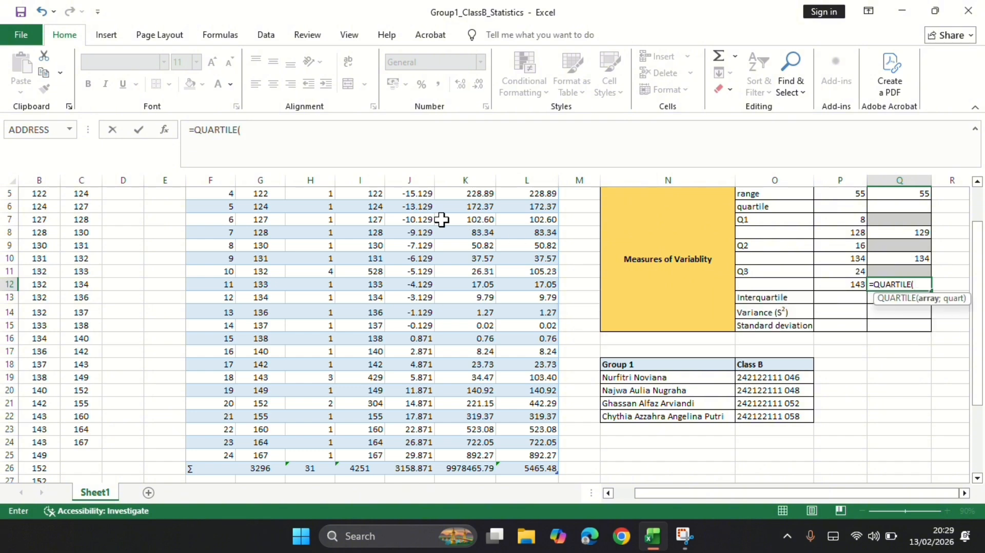
{"action": "scroll", "coordinate": [174, 188], "scroll_direction": "left", "scroll_amount": 1}
{"action": "left_click_drag", "start_coordinate": [33, 192], "coordinate": [34, 187]}
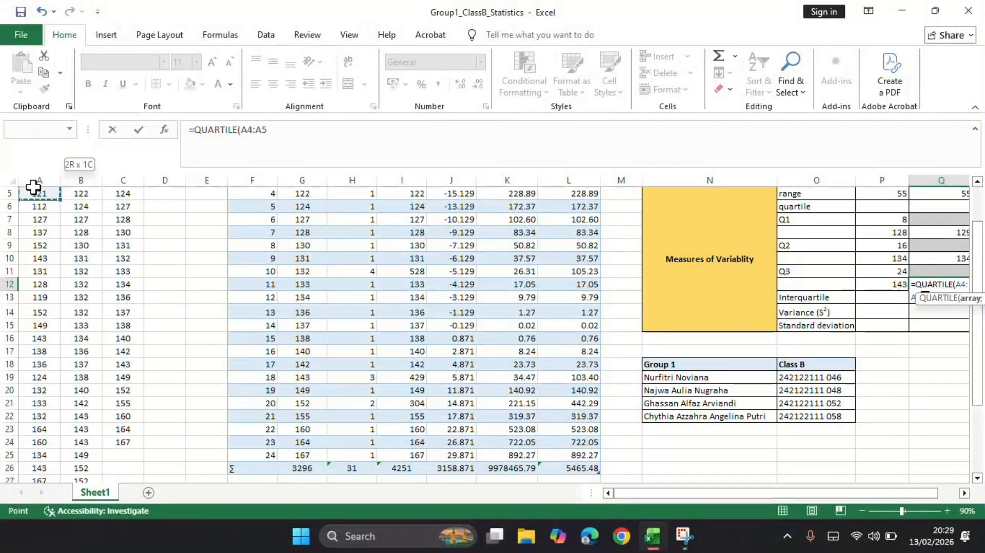
{"action": "left_click", "coordinate": [40, 181]}
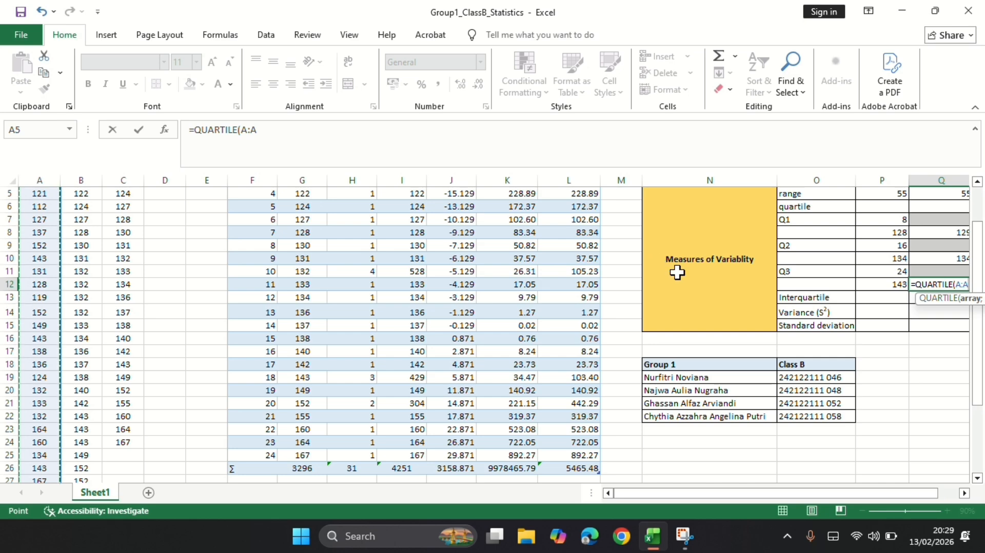
{"action": "type", "text": ";3"}
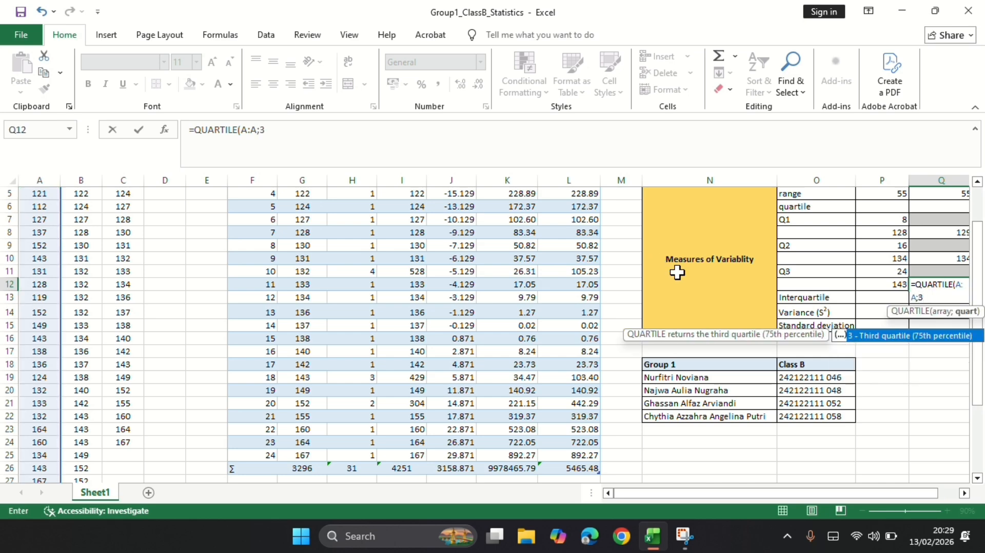
{"action": "key", "text": "Return"}
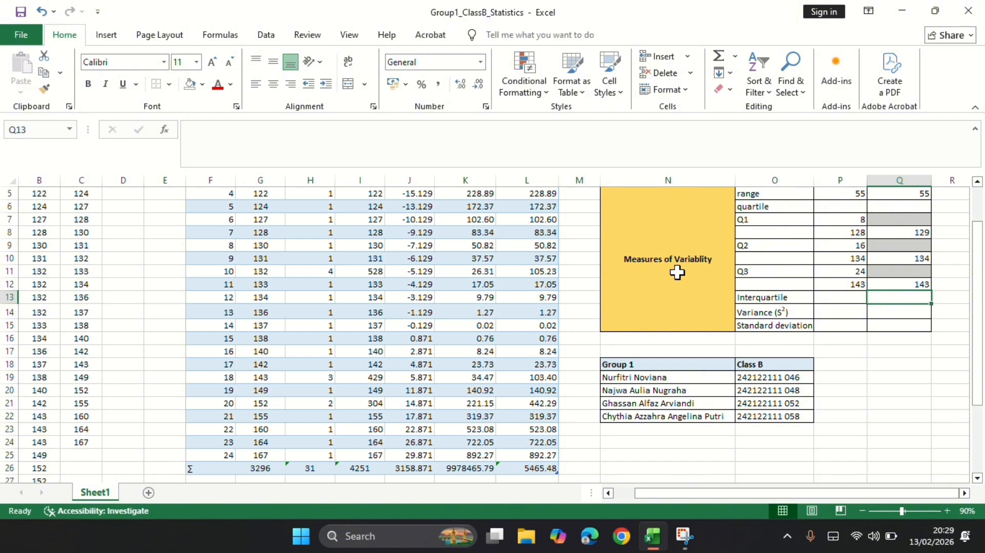
Calculate the manual interquartile range in P13 as Q3 minus Q1 with =(P12-P8), accepting the formula correction.
{"action": "scroll", "coordinate": [677, 273], "scroll_direction": "up", "scroll_amount": 2}
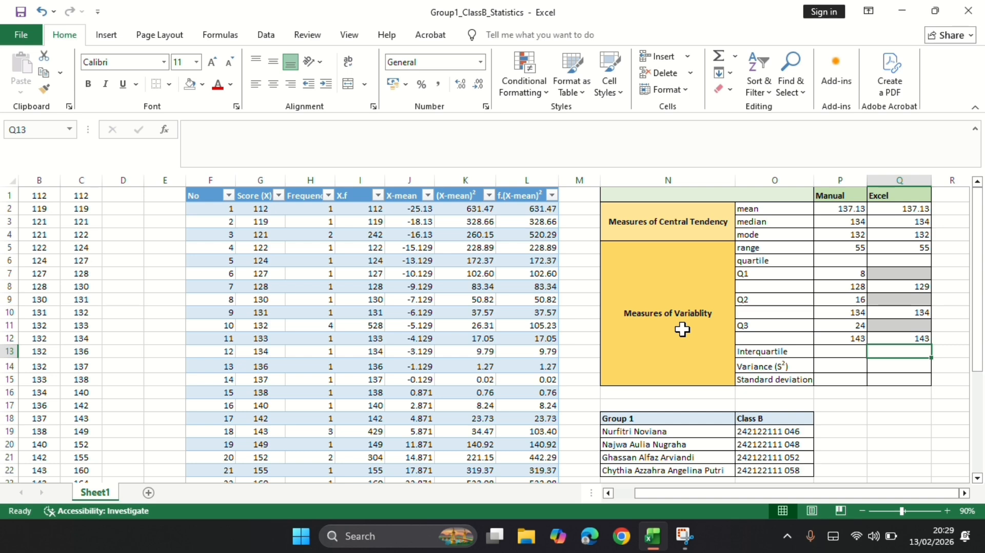
{"action": "left_click", "coordinate": [833, 354]}
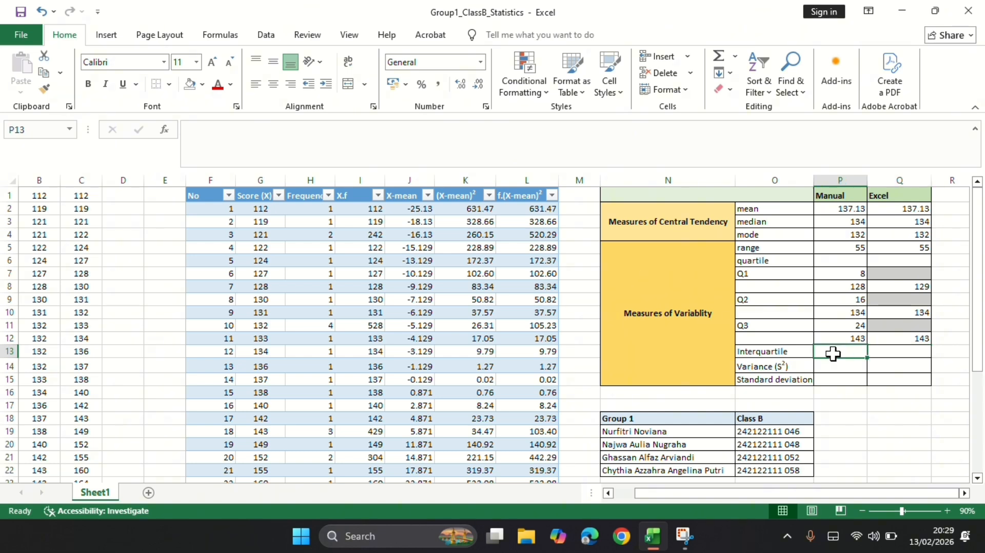
{"action": "key", "text": "Left"}
{"action": "left_click", "coordinate": [832, 353]}
{"action": "type", "text": "="}
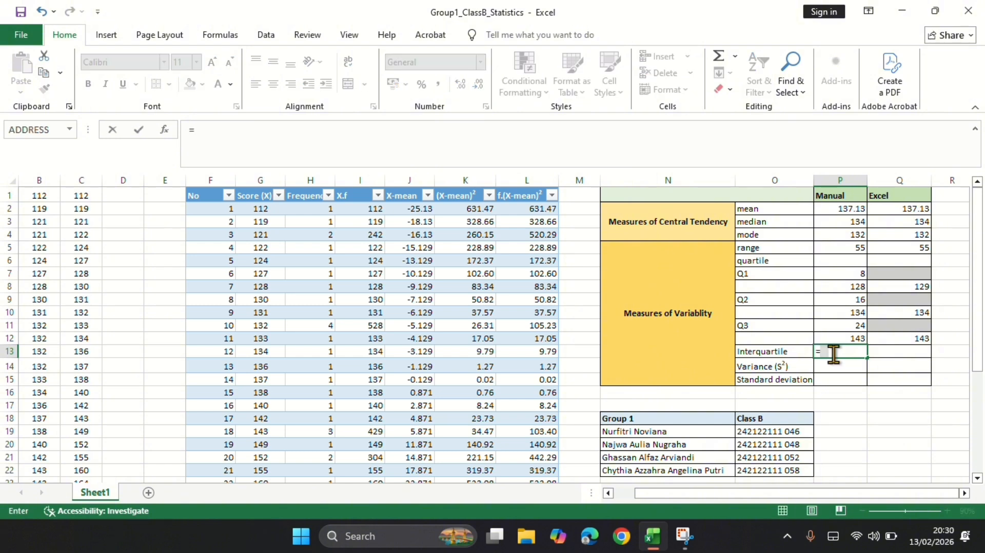
{"action": "type", "text": "("}
{"action": "left_click", "coordinate": [840, 339]}
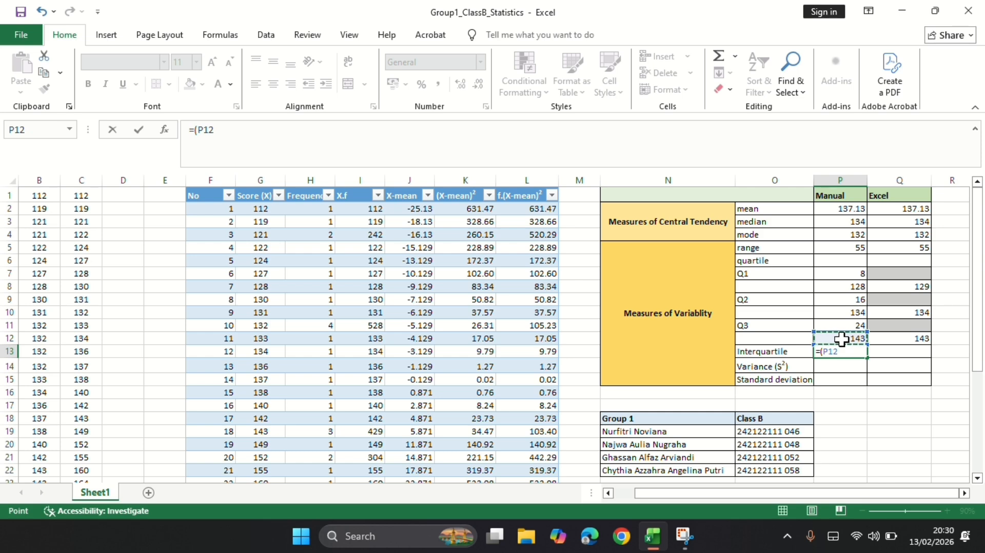
{"action": "type", "text": "-"}
{"action": "left_click", "coordinate": [839, 286]}
{"action": "key", "text": "Return"}
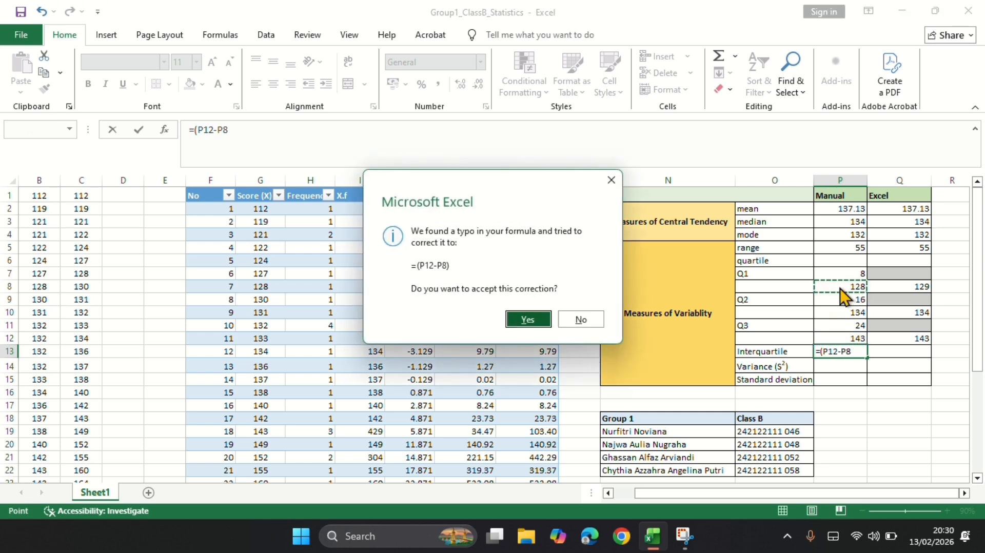
{"action": "key", "text": "Return"}
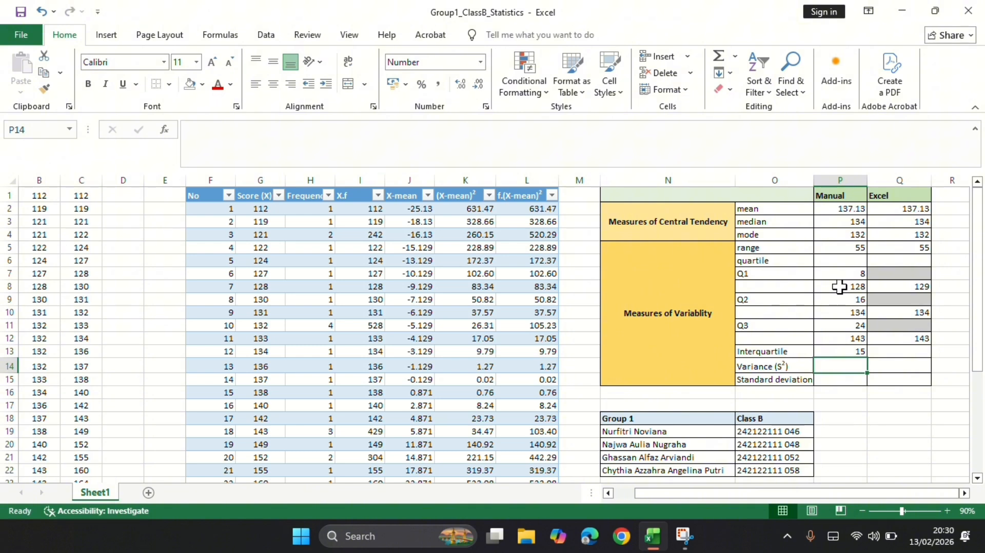
Start the Excel interquartile formula in Q13 with the QUARTILE function over the whole raw-score column A, using quartile 3.
{"action": "key", "text": "Up"}
{"action": "key", "text": "Right"}
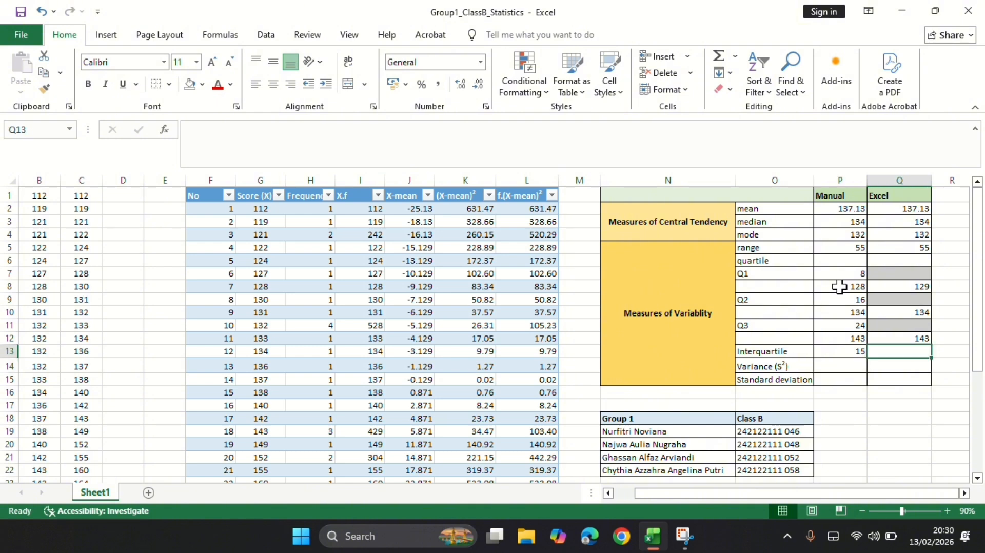
{"action": "type", "text": "="}
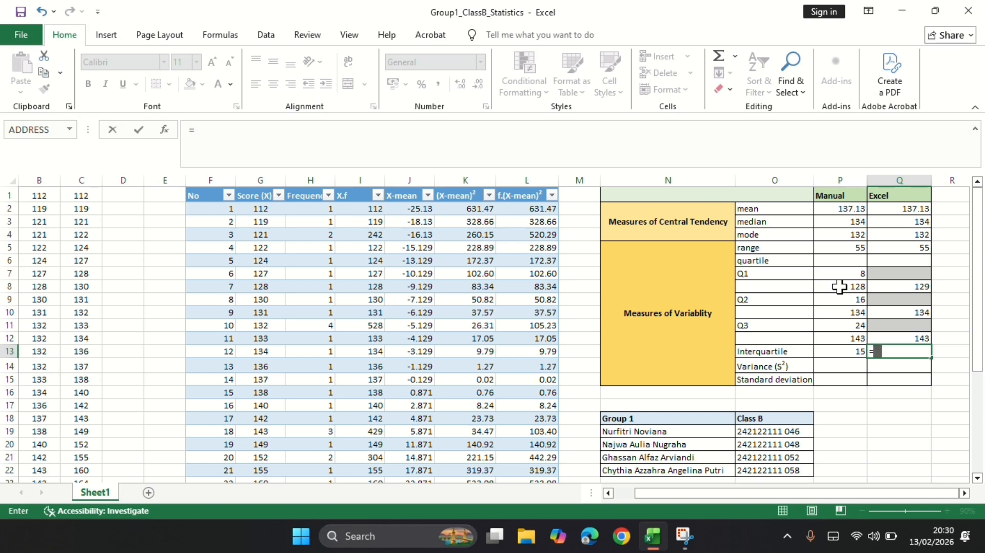
{"action": "type", "text": "quazr"}
{"action": "key", "text": "BackSpace"}
{"action": "key", "text": "BackSpace"}
{"action": "key", "text": "BackSpace"}
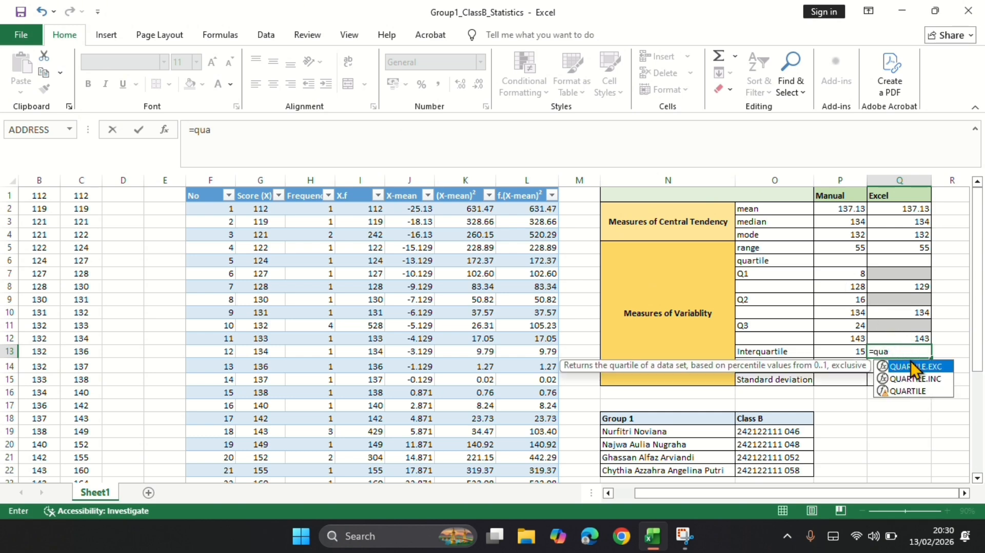
{"action": "left_click", "coordinate": [911, 390]}
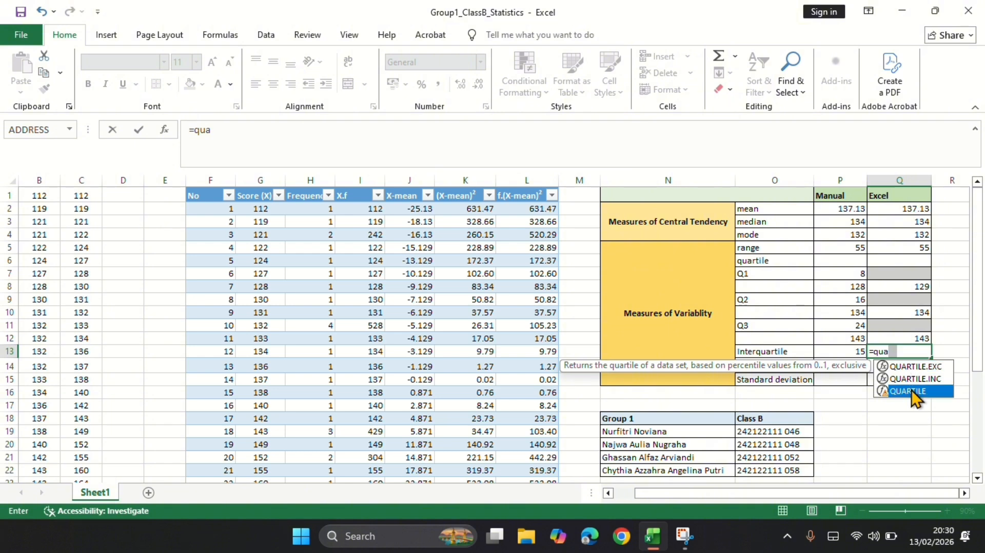
{"action": "double_click", "coordinate": [910, 389]}
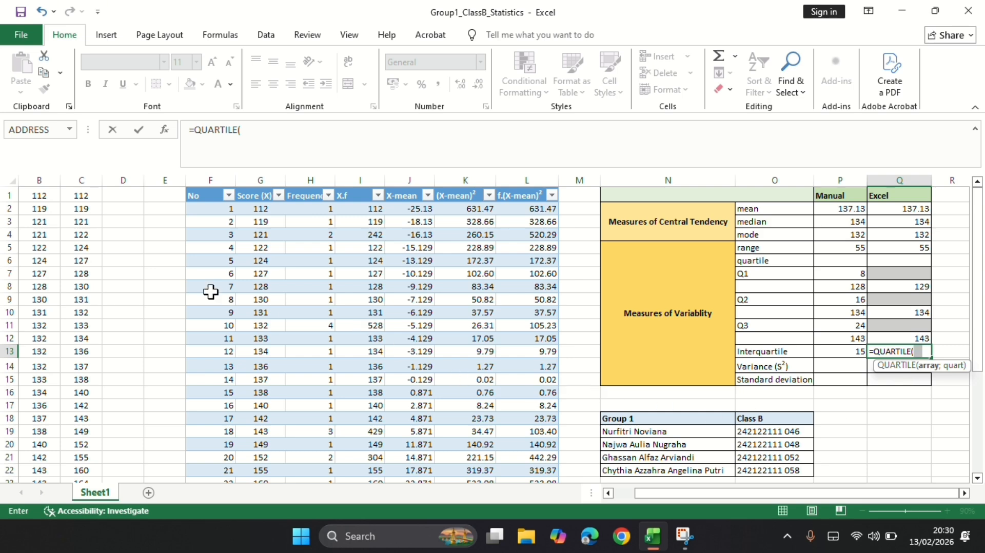
{"action": "scroll", "coordinate": [209, 292], "scroll_direction": "left", "scroll_amount": 1}
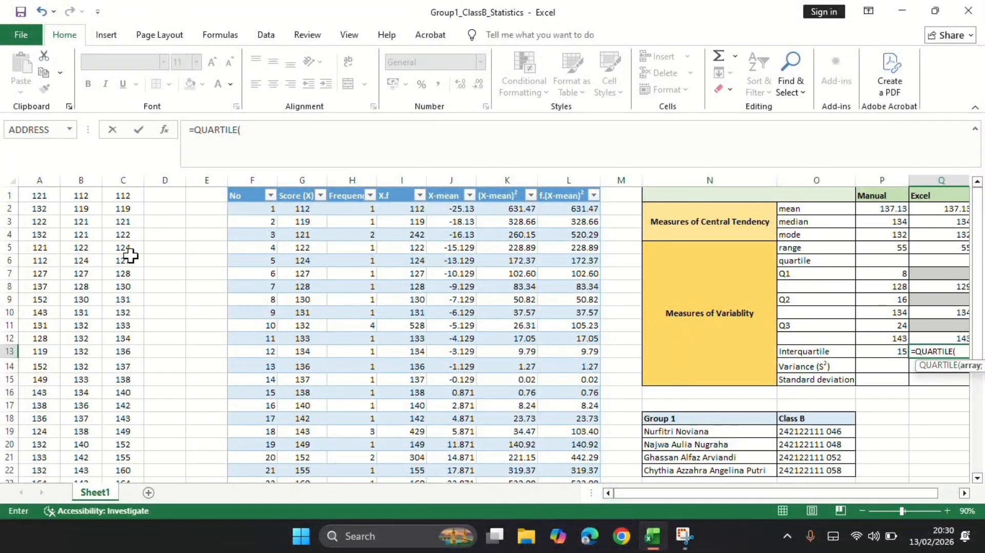
{"action": "left_click", "coordinate": [46, 181]}
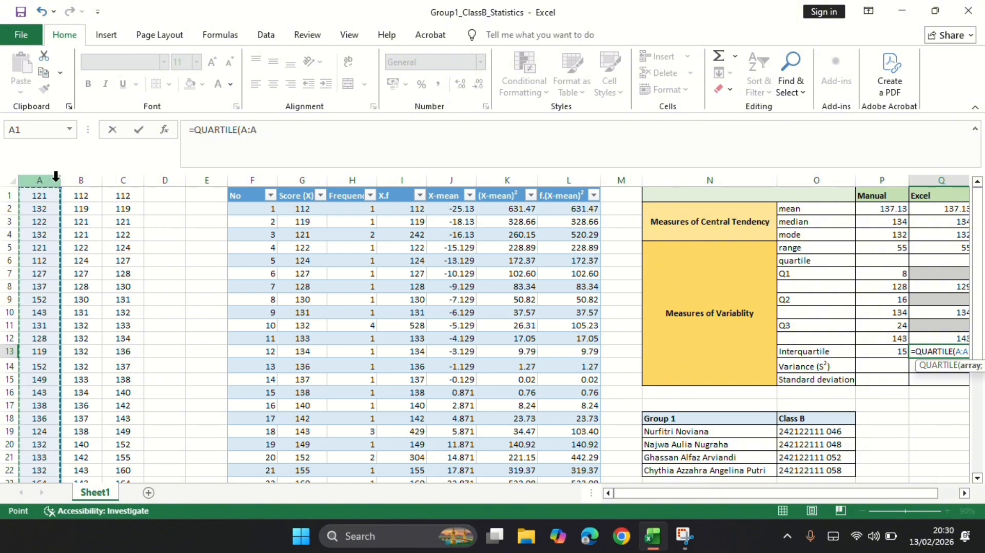
{"action": "type", "text": ";"}
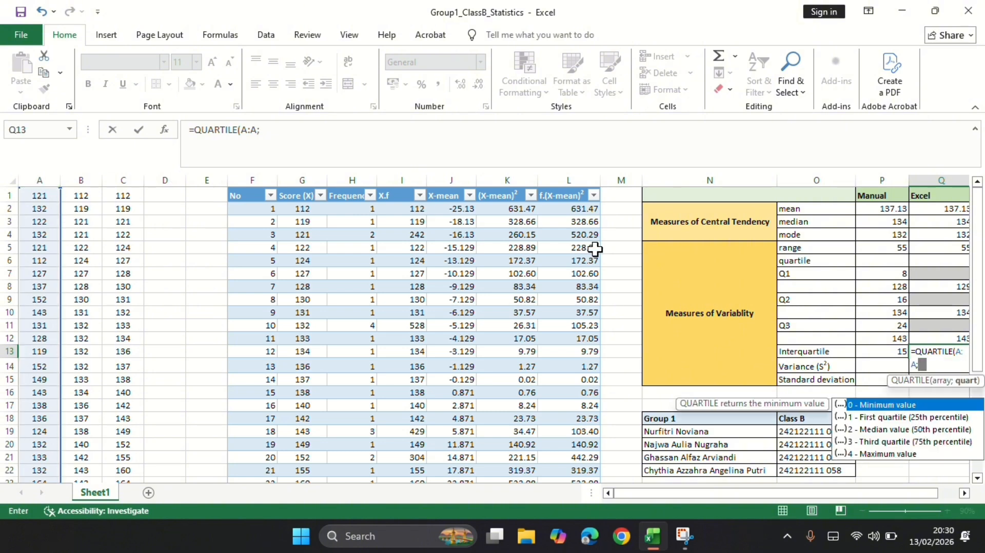
{"action": "double_click", "coordinate": [885, 442]}
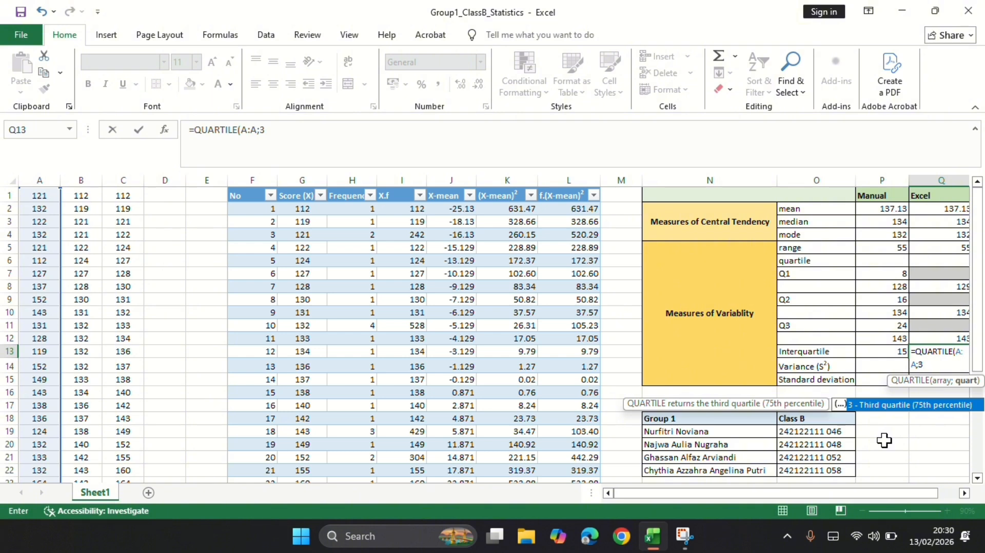
{"action": "type", "text": ")"}
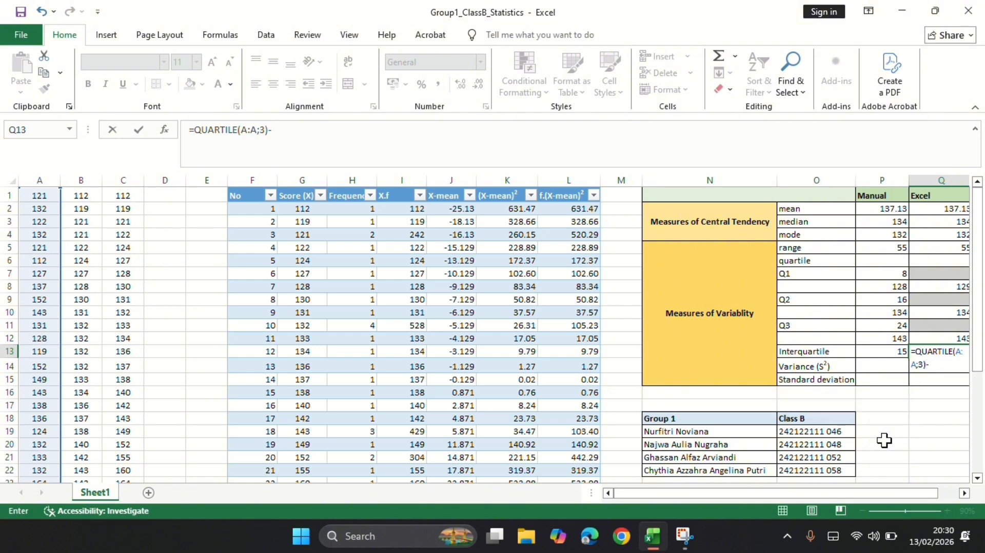
{"action": "type", "text": "-qu"}
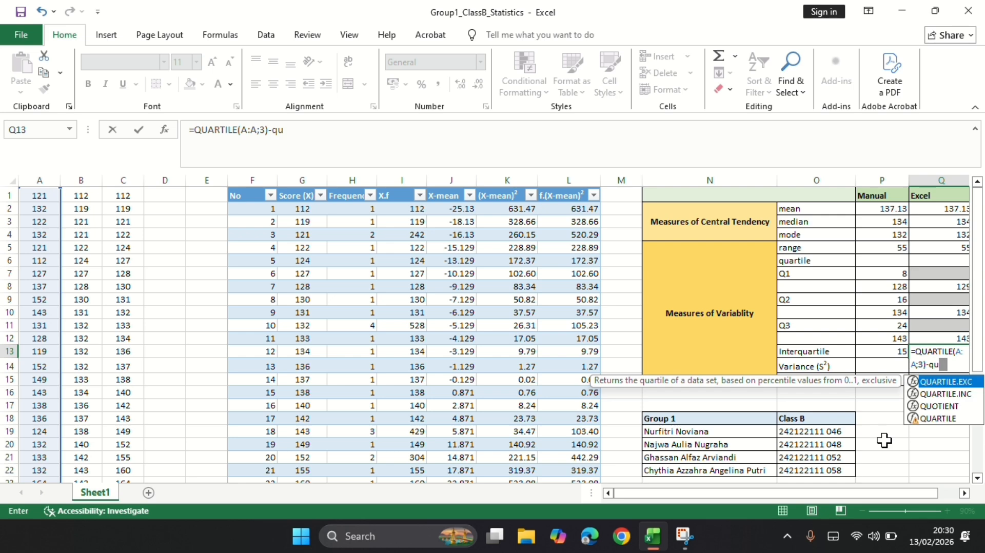
Complete the Q13 formula by subtracting QUARTILE of column A with quartile 1, accepting the formula correction.
{"action": "left_click", "coordinate": [945, 419]}
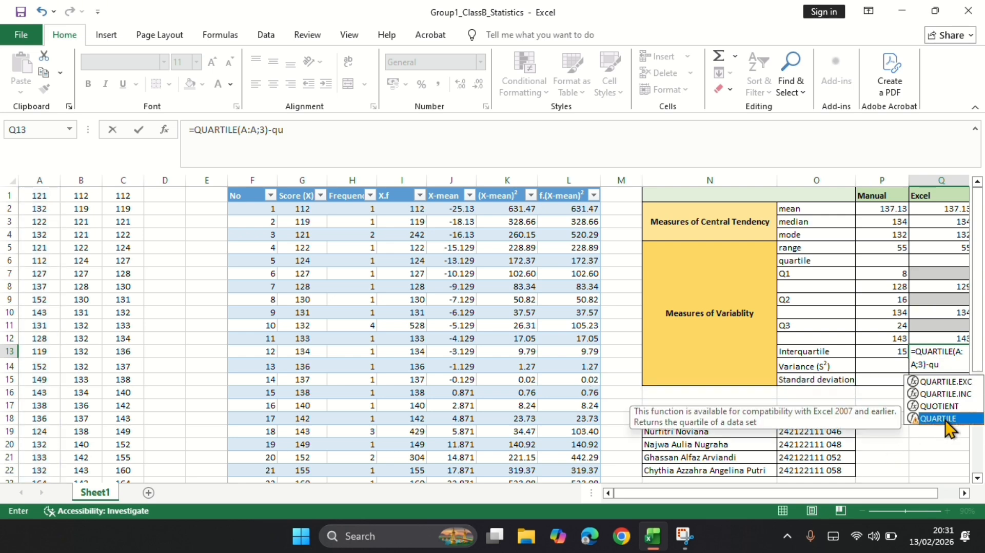
{"action": "double_click", "coordinate": [945, 420]}
{"action": "left_click", "coordinate": [34, 180]}
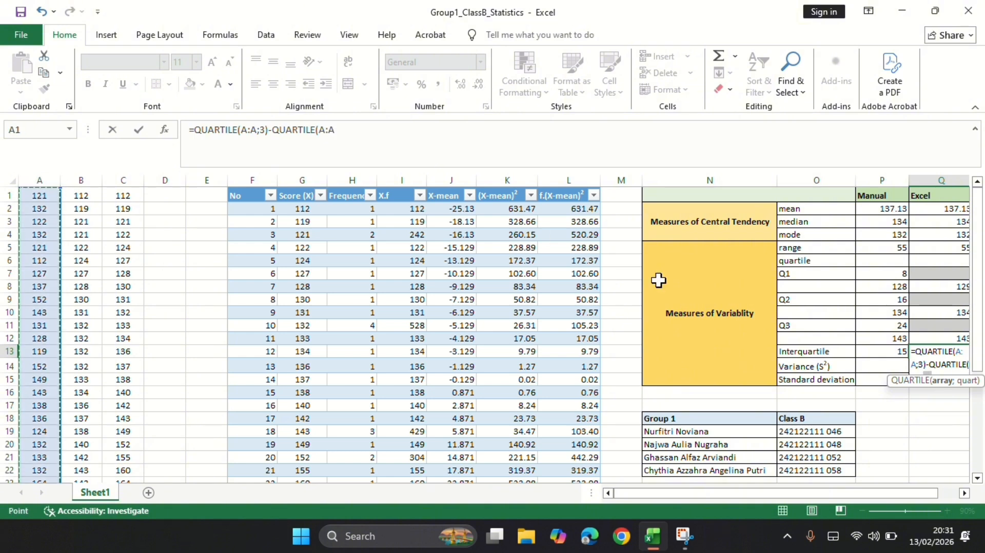
{"action": "type", "text": ";"}
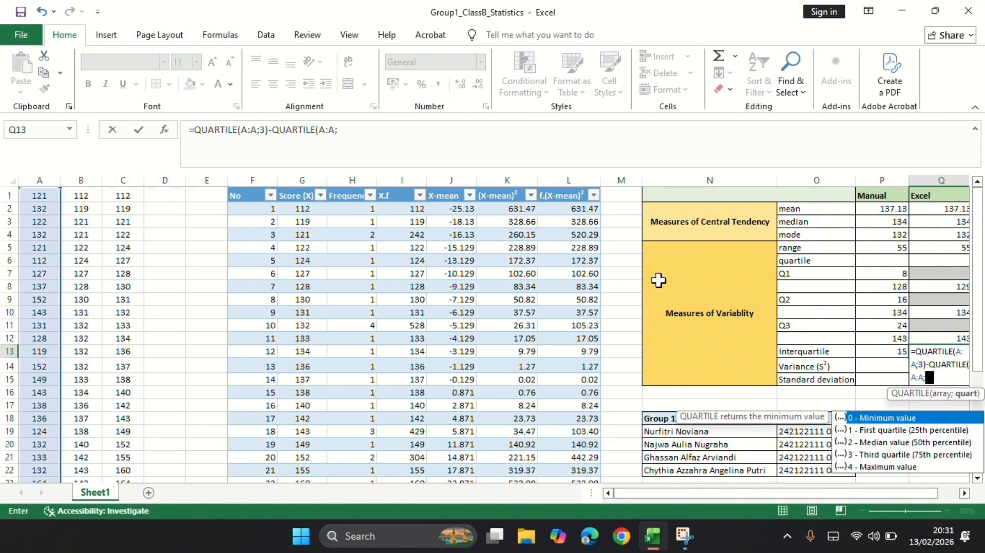
{"action": "type", "text": "1"}
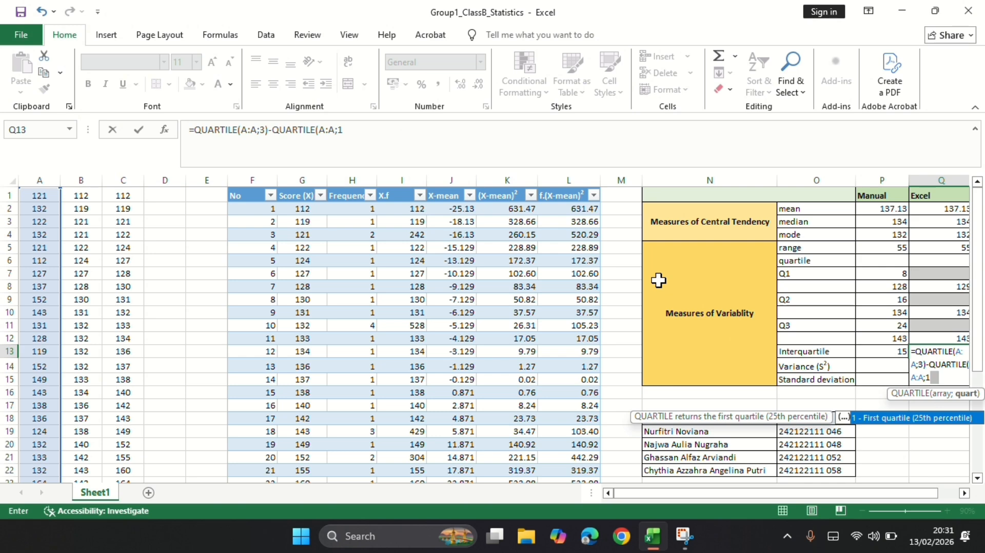
{"action": "key", "text": "Return"}
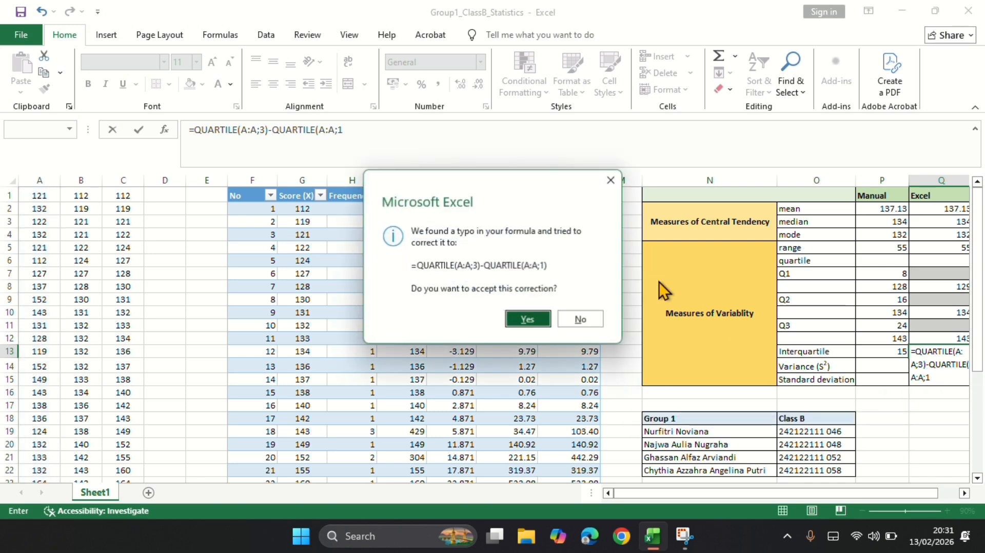
{"action": "key", "text": "Return"}
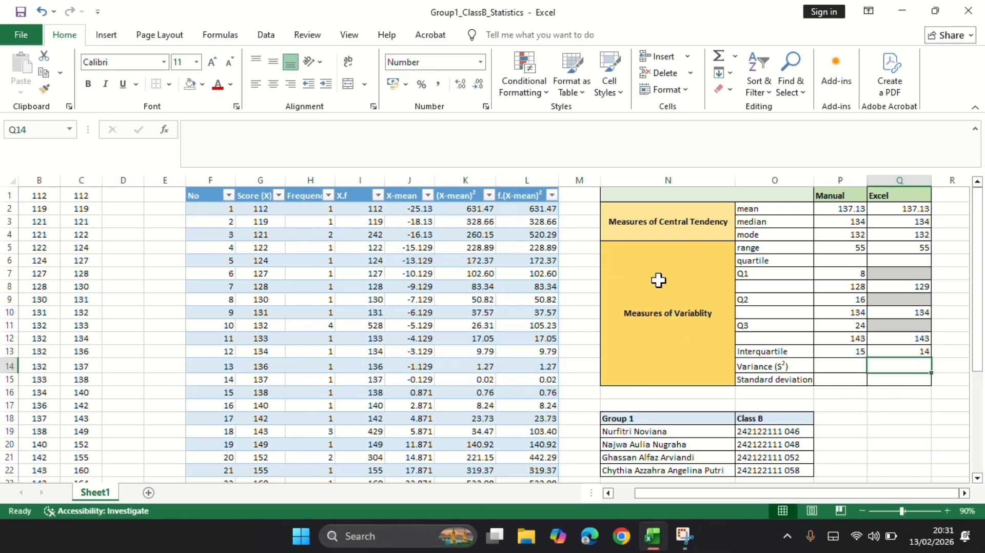
Calculate the manual variance in P14 by dividing the f.(X-mean)² total in L26 by the total frequency in H26 minus 1.
{"action": "left_click", "coordinate": [850, 367]}
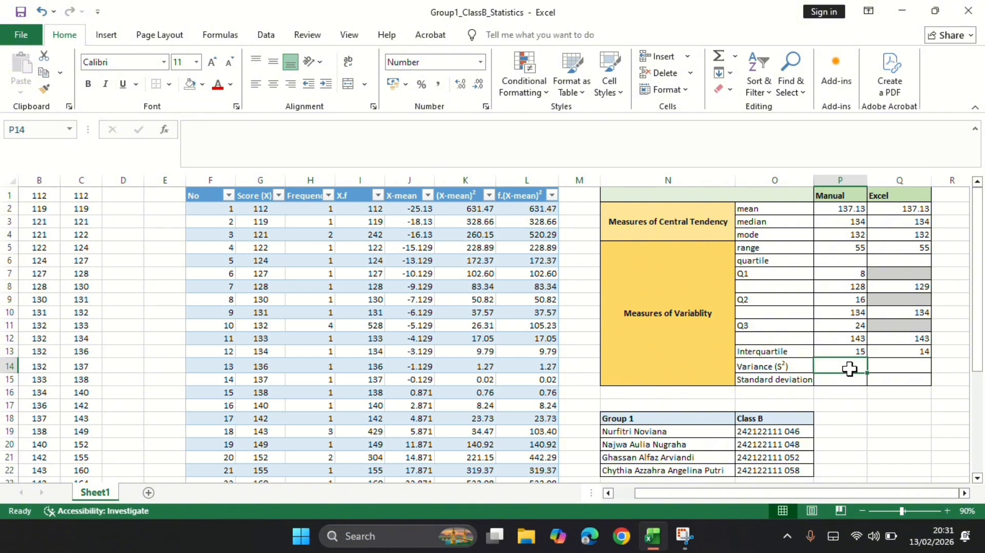
{"action": "type", "text": "="}
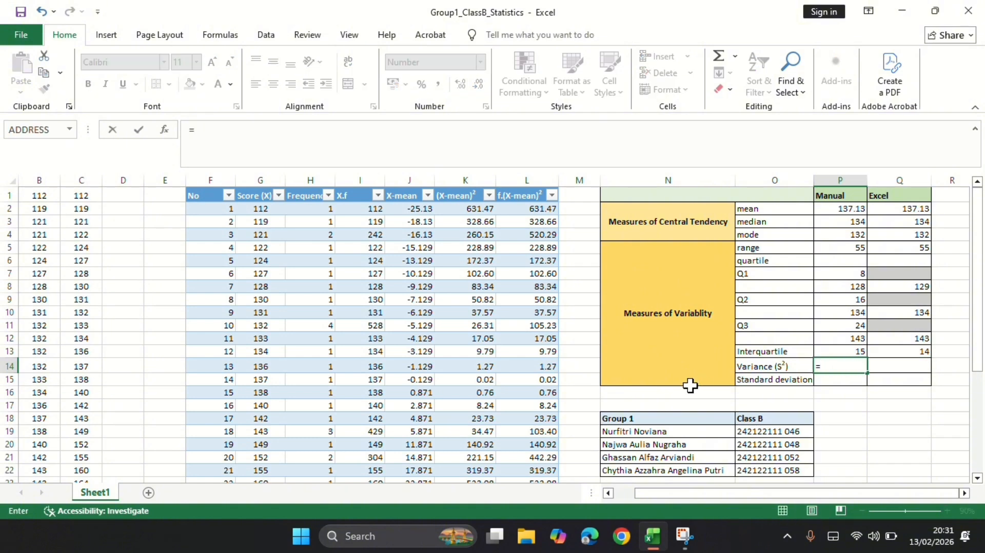
{"action": "scroll", "coordinate": [673, 387], "scroll_direction": "down", "scroll_amount": 3}
{"action": "scroll", "coordinate": [630, 386], "scroll_direction": "down", "scroll_amount": 2}
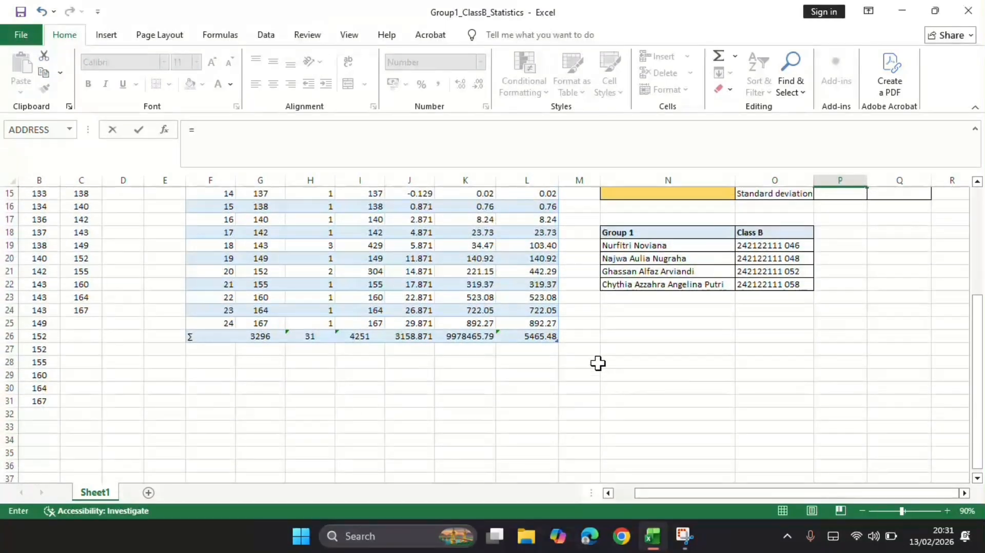
{"action": "left_click", "coordinate": [547, 340]}
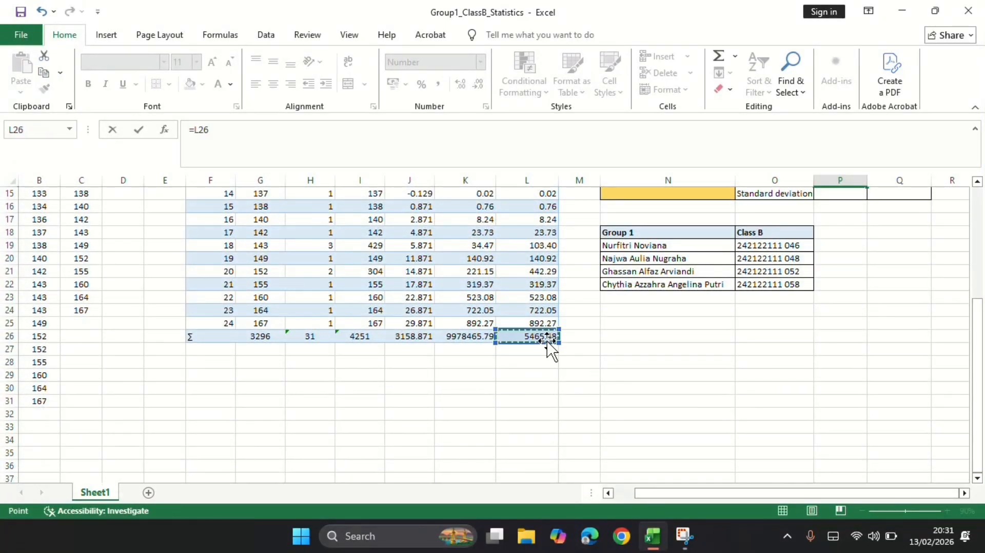
{"action": "type", "text": "/"}
{"action": "scroll", "coordinate": [764, 351], "scroll_direction": "up", "scroll_amount": 2}
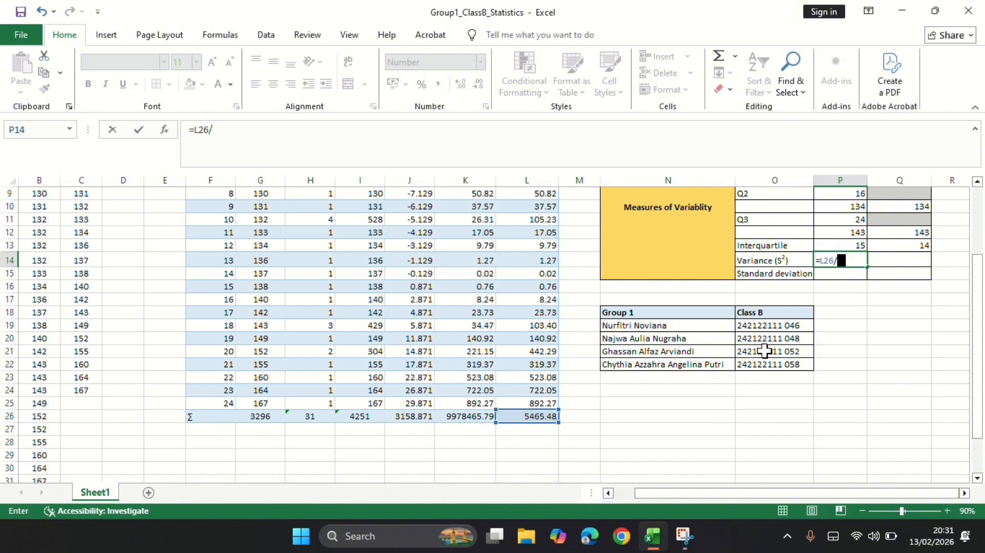
{"action": "scroll", "coordinate": [764, 352], "scroll_direction": "down", "scroll_amount": 2}
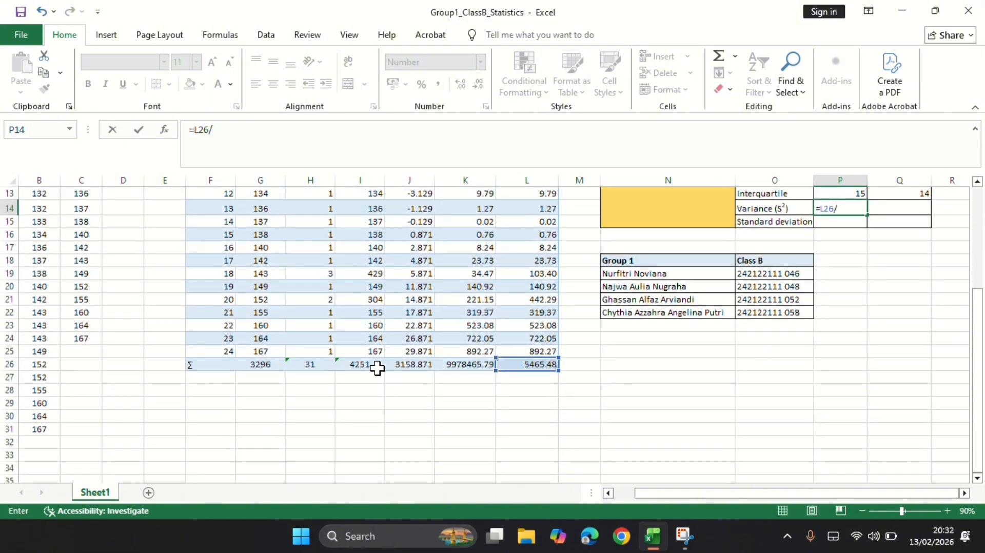
{"action": "left_click", "coordinate": [313, 364]}
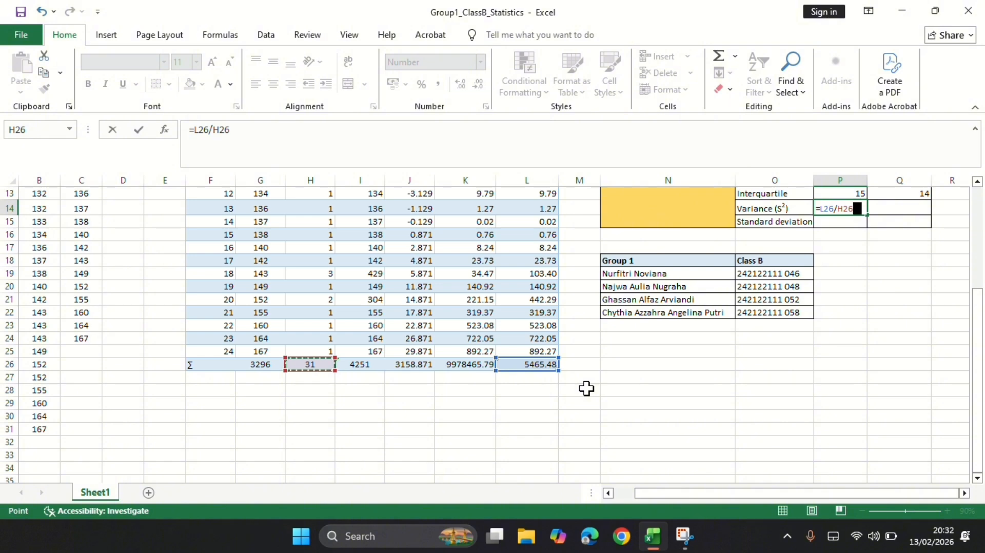
{"action": "type", "text": "-1"}
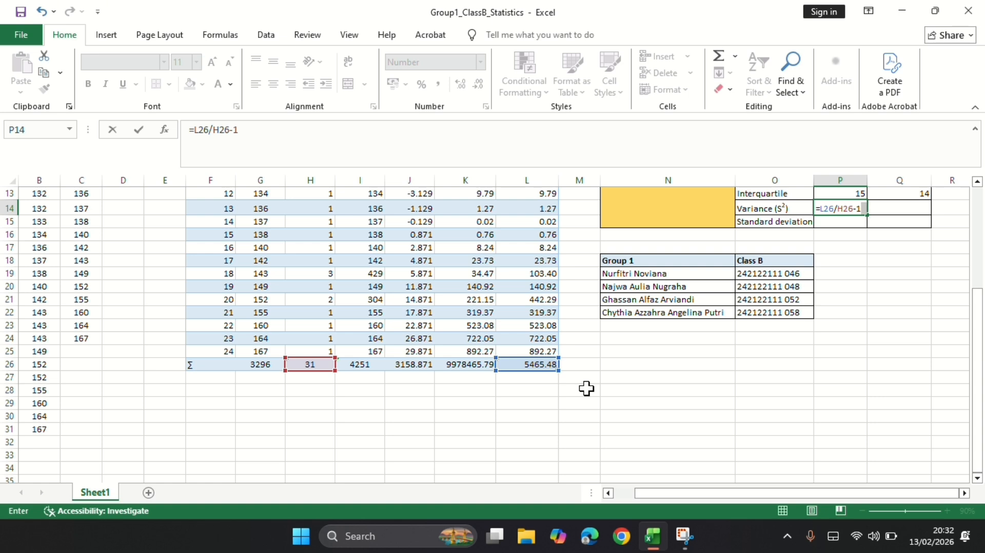
{"action": "key", "text": "Return"}
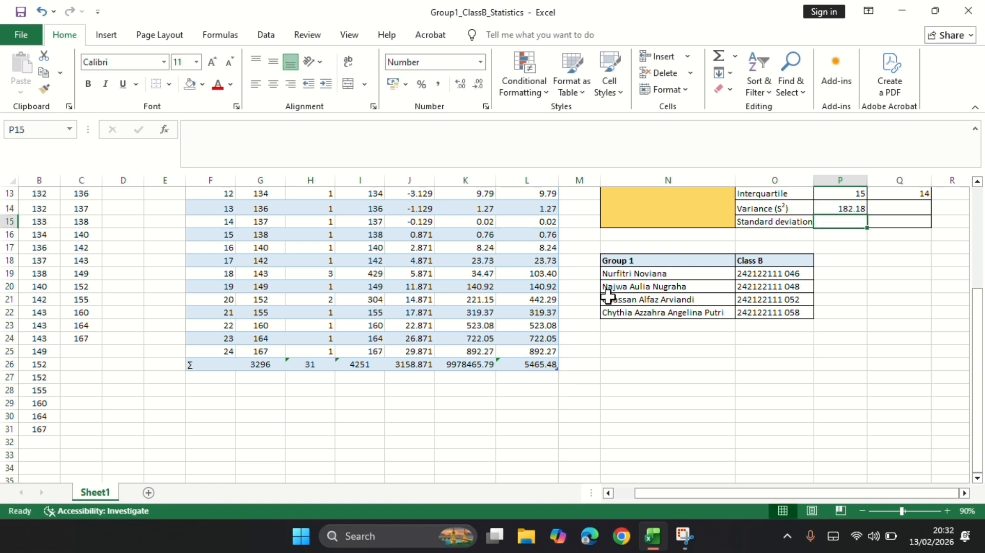
Calculate the Excel variance in Q14 with the VAR function over the whole raw-score column A.
{"action": "left_click", "coordinate": [908, 212]}
{"action": "type", "text": "="}
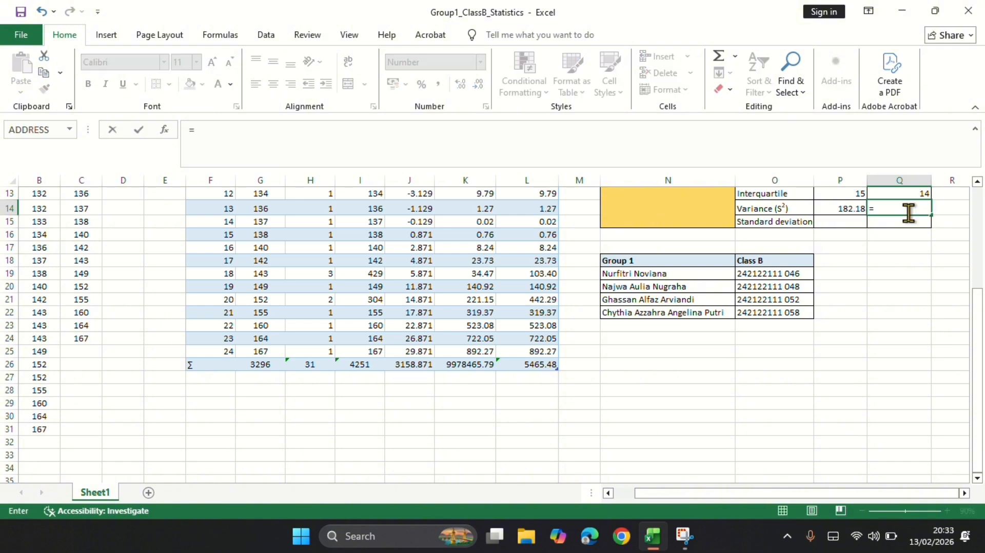
{"action": "type", "text": "va"}
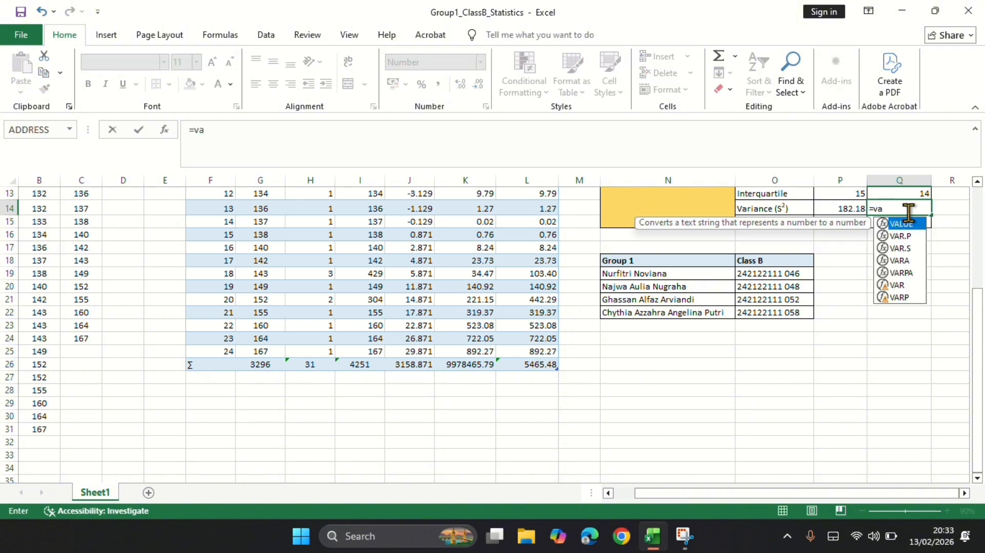
{"action": "type", "text": "r"}
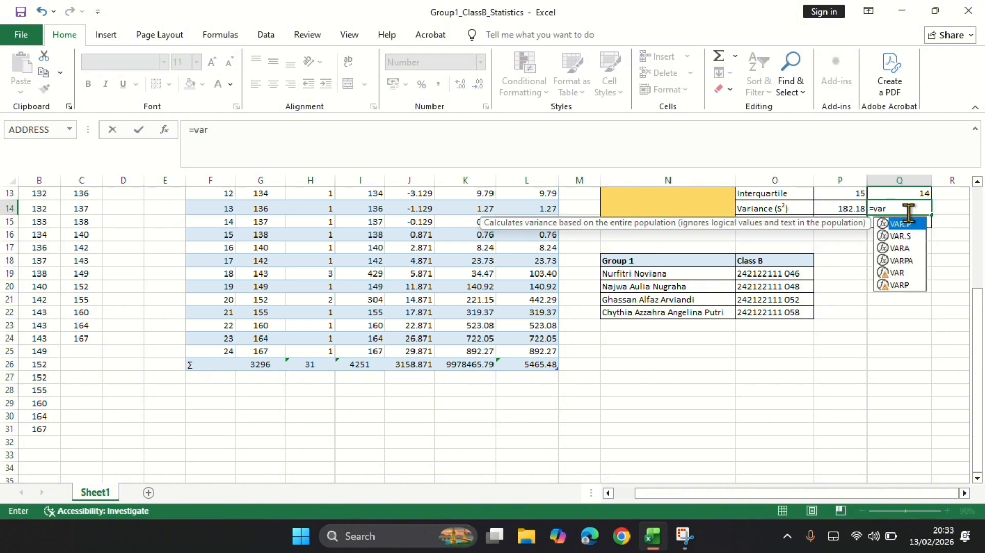
{"action": "left_click", "coordinate": [906, 273]}
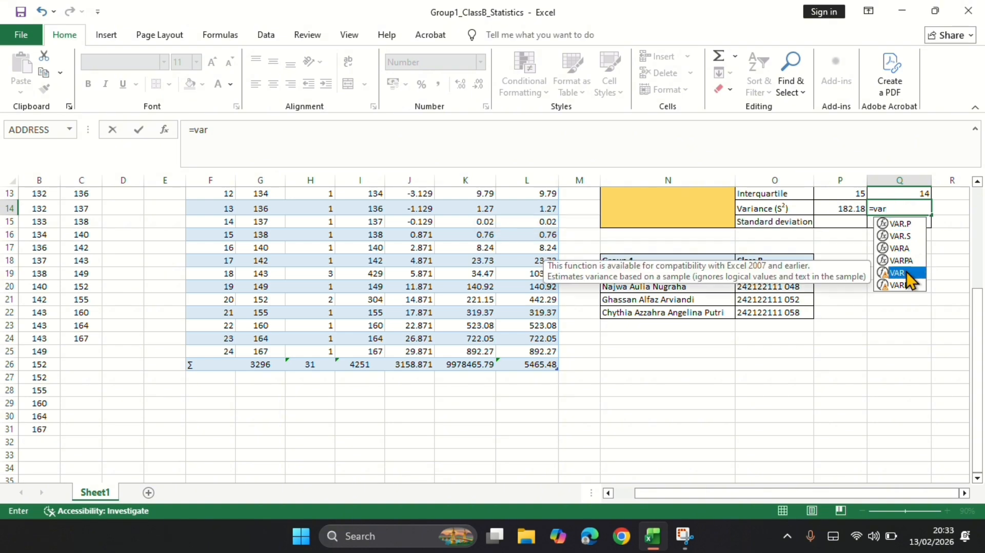
{"action": "double_click", "coordinate": [906, 272]}
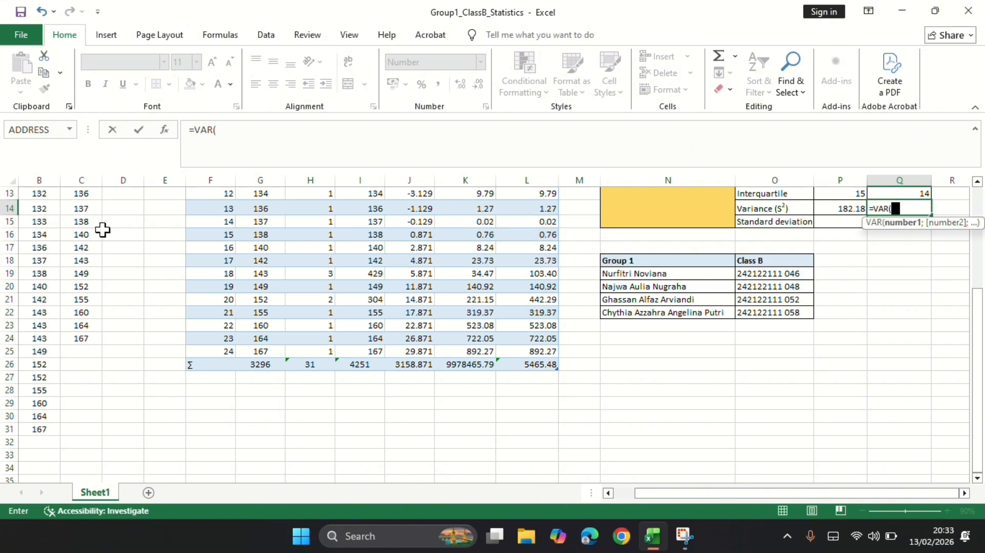
{"action": "scroll", "coordinate": [103, 230], "scroll_direction": "left", "scroll_amount": 1}
{"action": "left_click", "coordinate": [40, 174]}
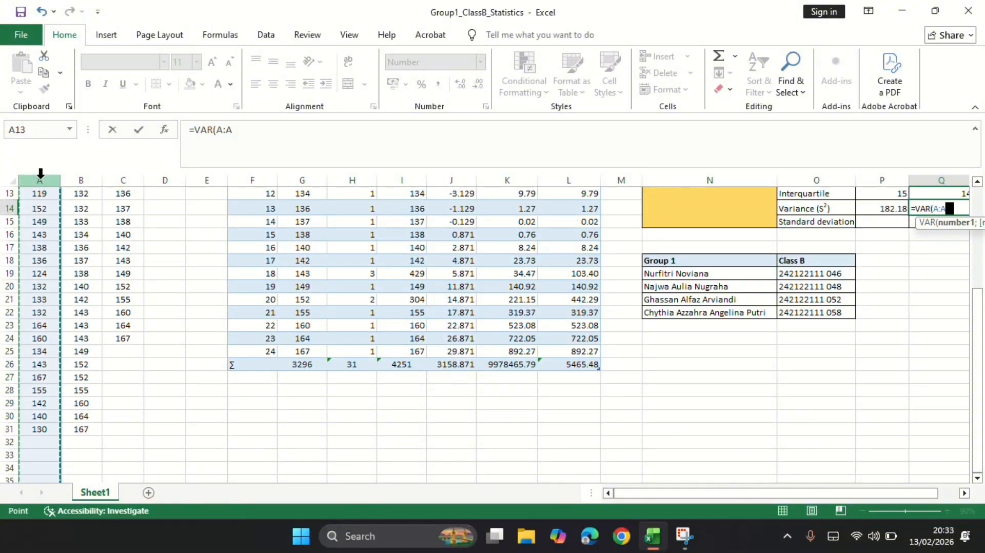
{"action": "type", "text": ")"}
{"action": "key", "text": "Return"}
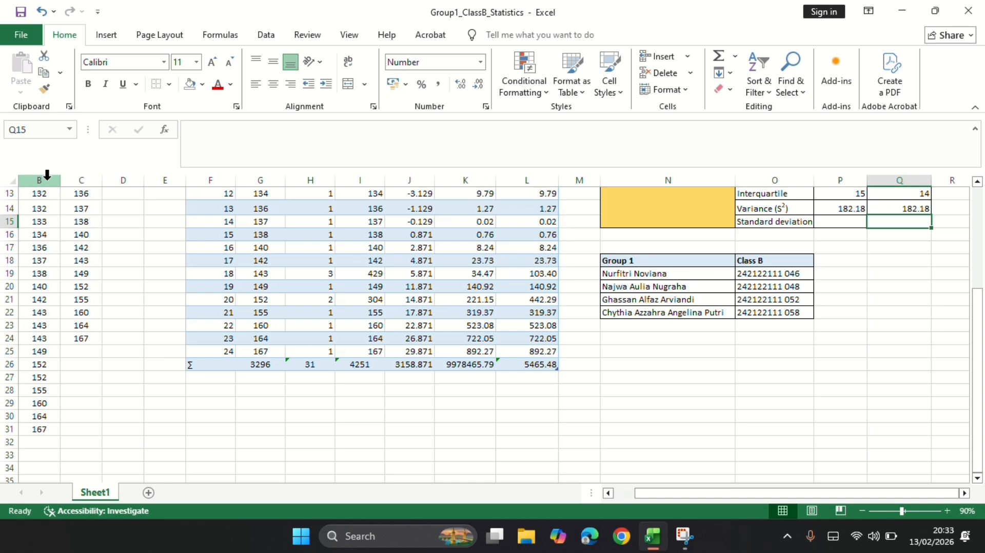
Calculate the manual standard deviation in P15 as the square root of the variance in P14 with SQRT.
{"action": "scroll", "coordinate": [356, 351], "scroll_direction": "up", "scroll_amount": 1}
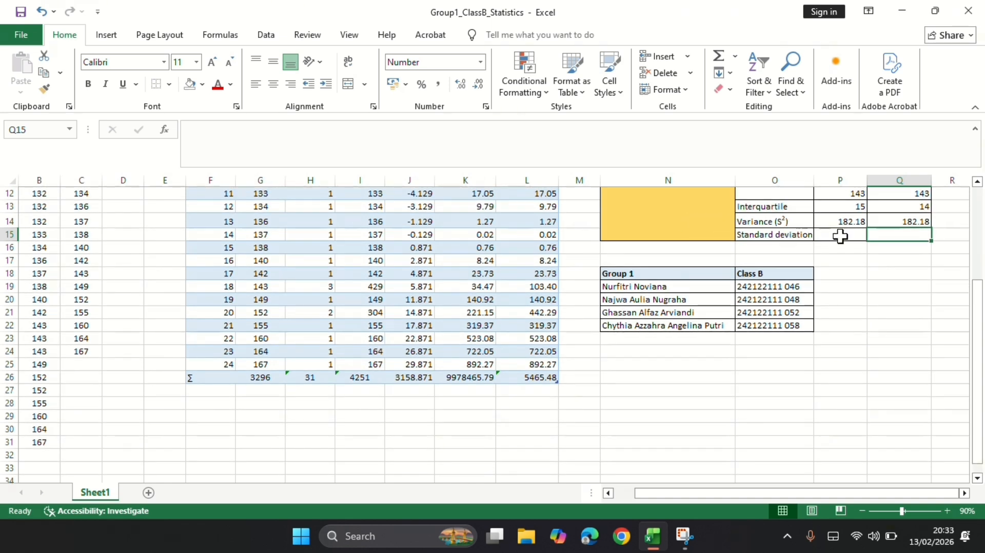
{"action": "left_click", "coordinate": [840, 236]}
{"action": "type", "text": "="}
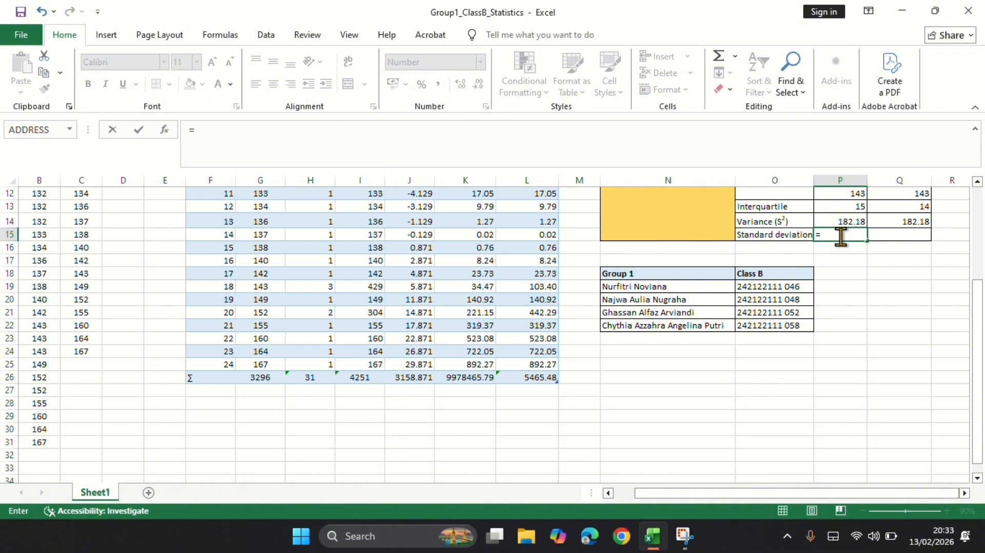
{"action": "type", "text": "s"}
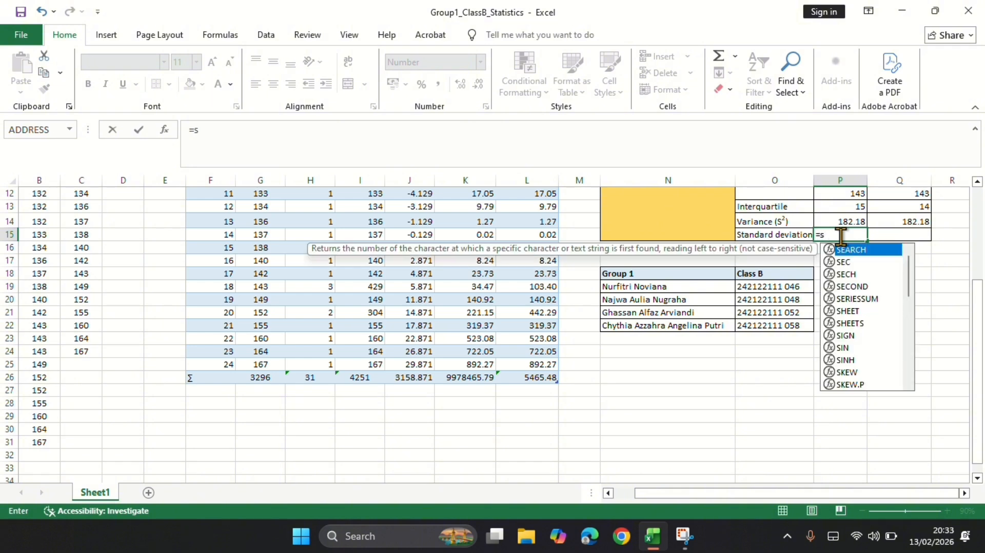
{"action": "type", "text": "q"}
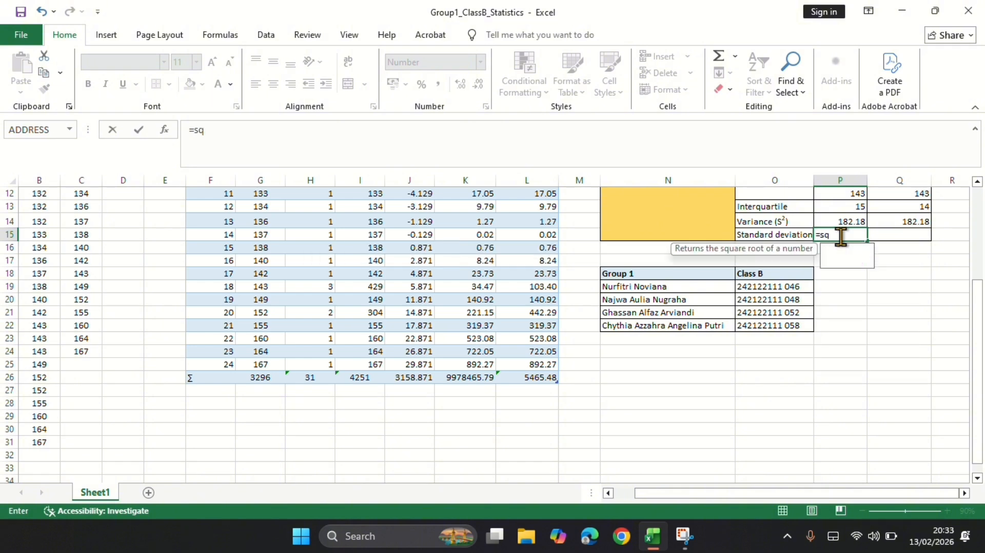
{"action": "type", "text": "rt"}
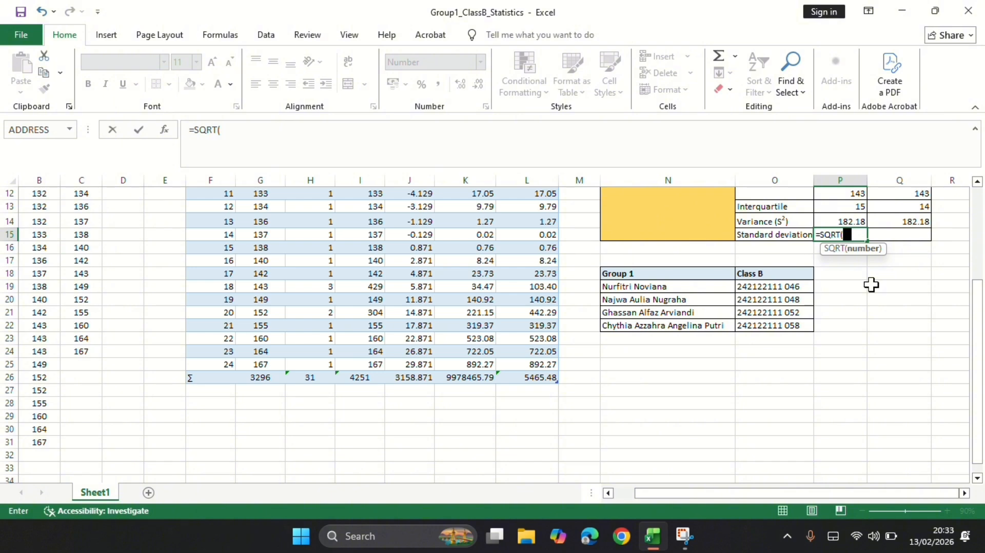
{"action": "left_click", "coordinate": [845, 221]}
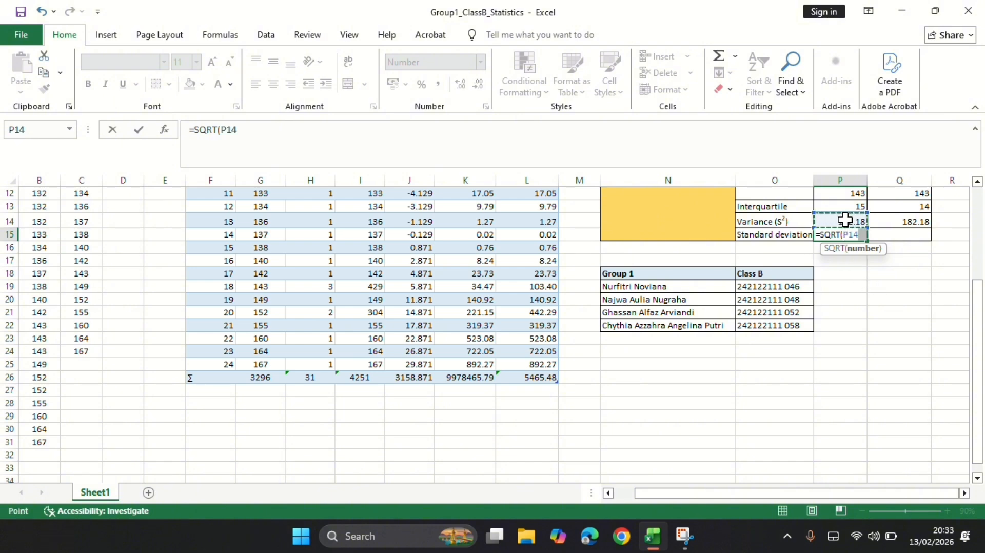
{"action": "key", "text": "Return"}
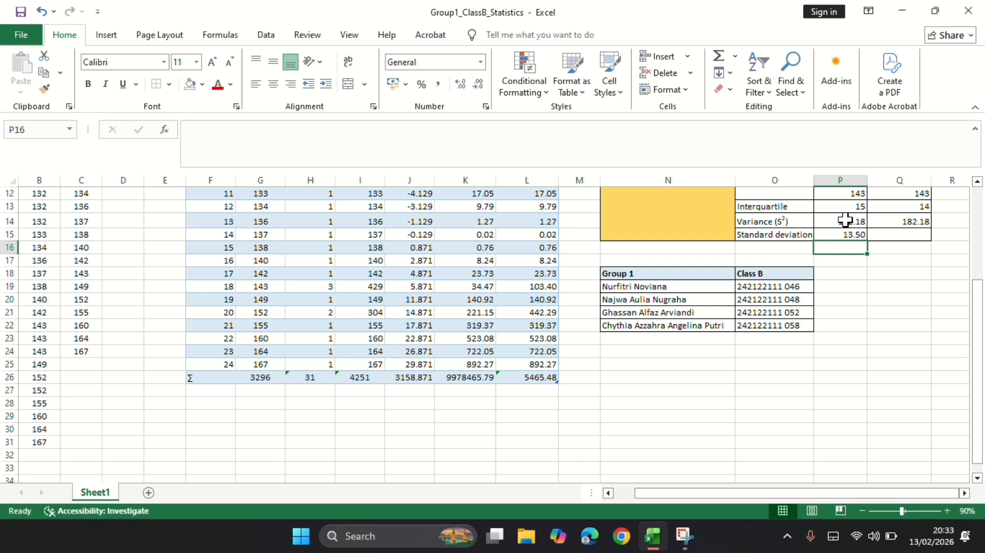
Calculate the Excel standard deviation in Q15 with the STDEV function over the whole raw-score column A.
{"action": "left_click", "coordinate": [886, 235]}
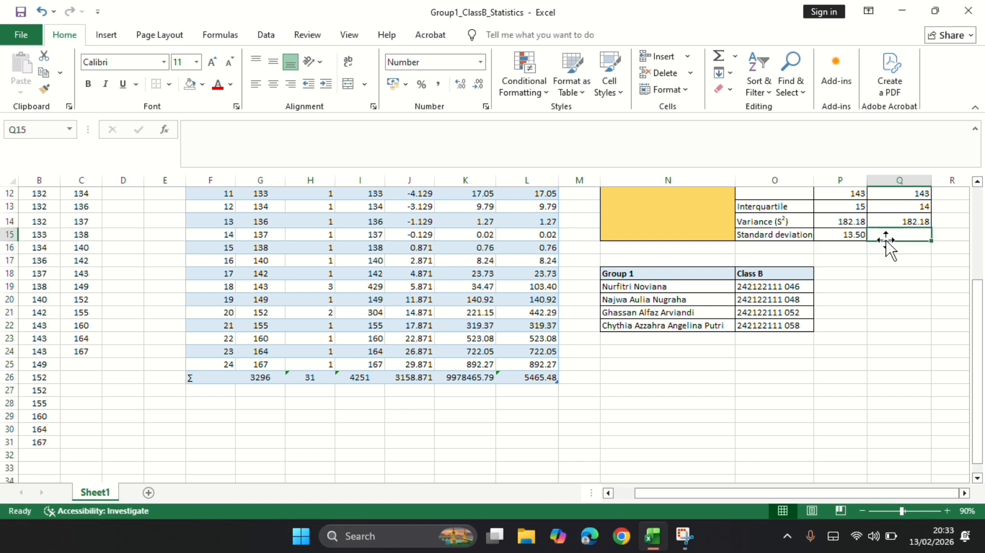
{"action": "type", "text": "=st"}
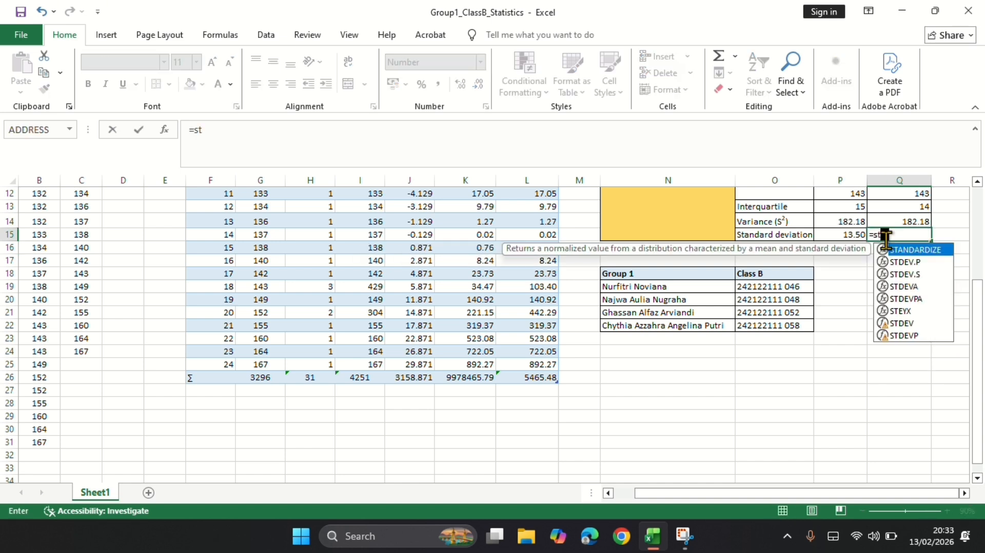
{"action": "type", "text": "d"}
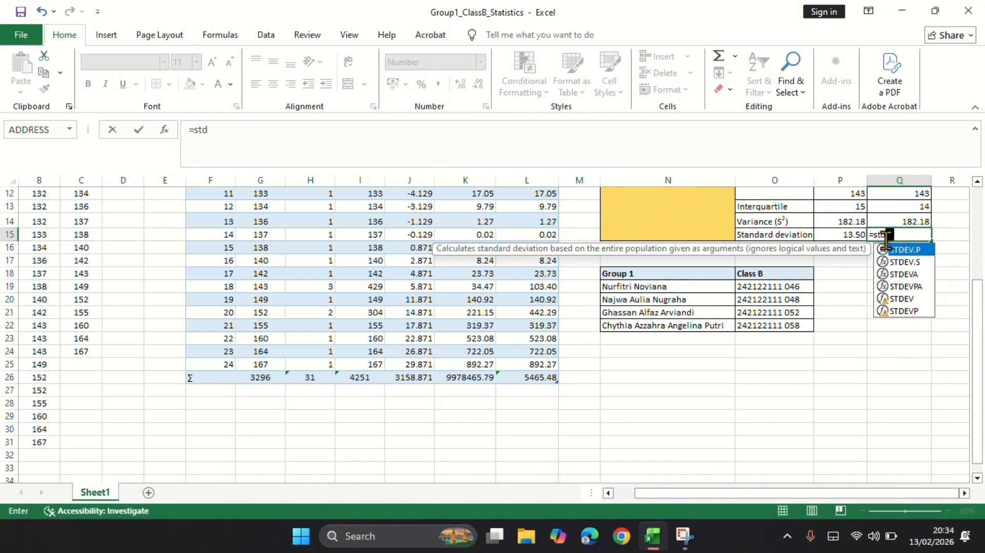
{"action": "left_click", "coordinate": [918, 301]}
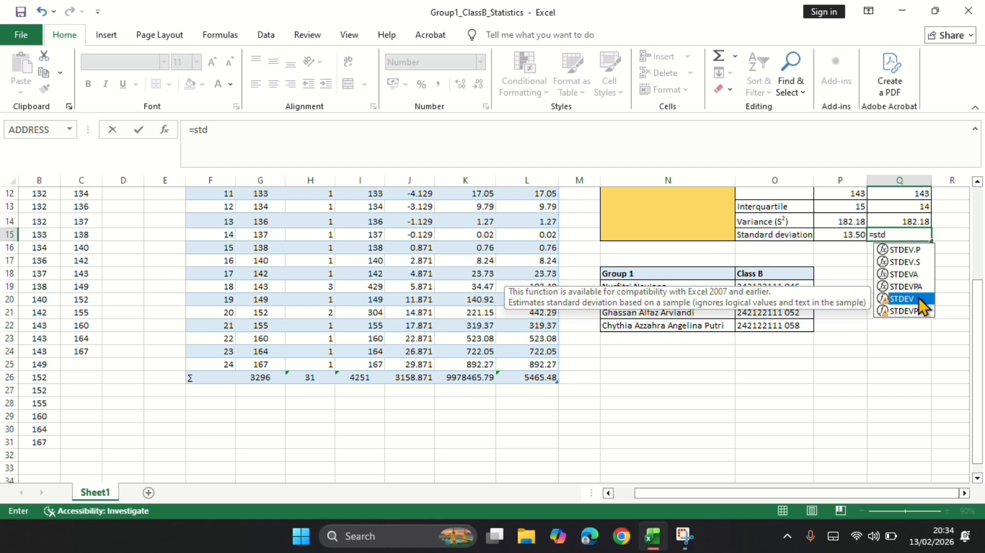
{"action": "double_click", "coordinate": [919, 297]}
{"action": "scroll", "coordinate": [56, 201], "scroll_direction": "left", "scroll_amount": 1}
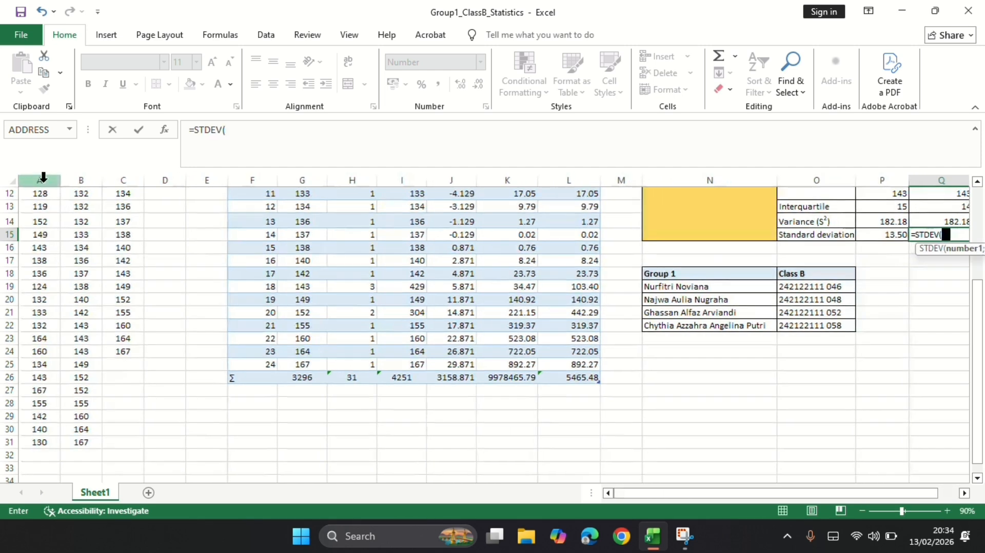
{"action": "left_click", "coordinate": [43, 180]}
{"action": "key", "text": "Return"}
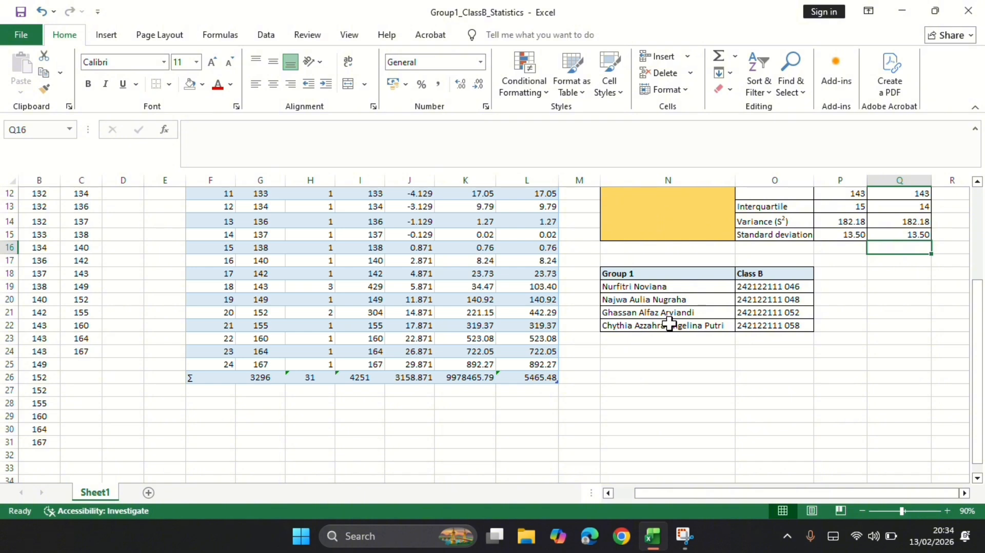
{"action": "scroll", "coordinate": [669, 323], "scroll_direction": "up", "scroll_amount": 4}
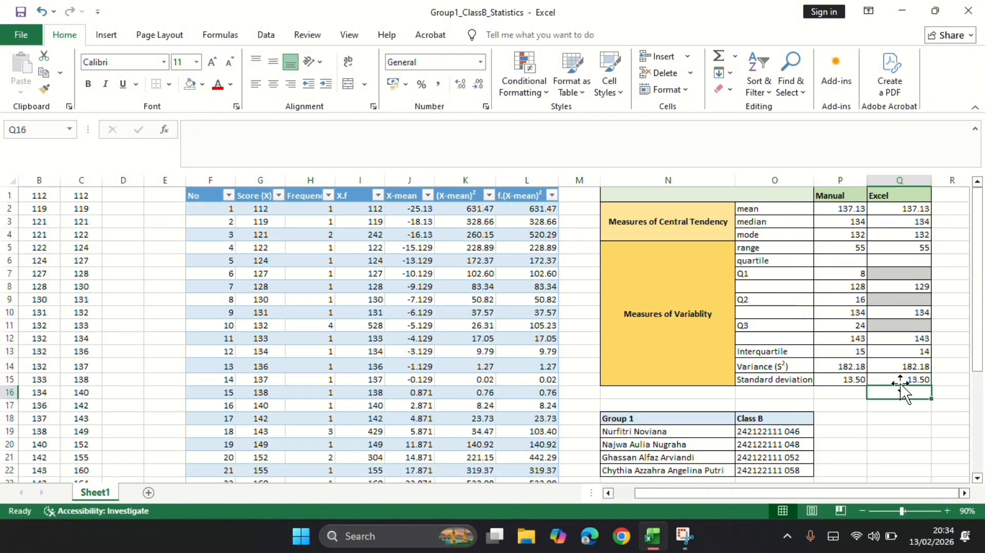
{"action": "left_click_drag", "start_coordinate": [783, 208], "coordinate": [908, 377]}
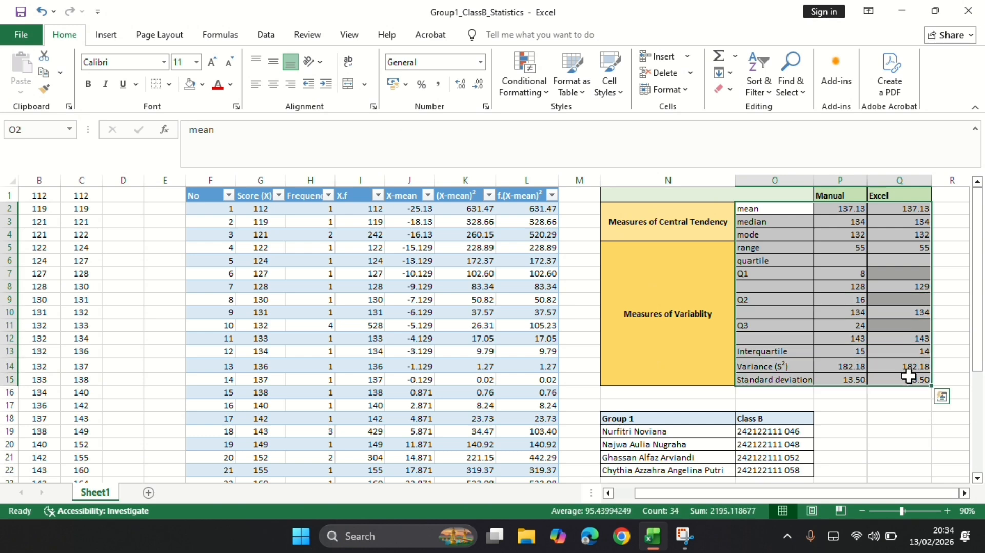
{"action": "left_click", "coordinate": [911, 416]}
{"action": "left_click", "coordinate": [929, 436]}
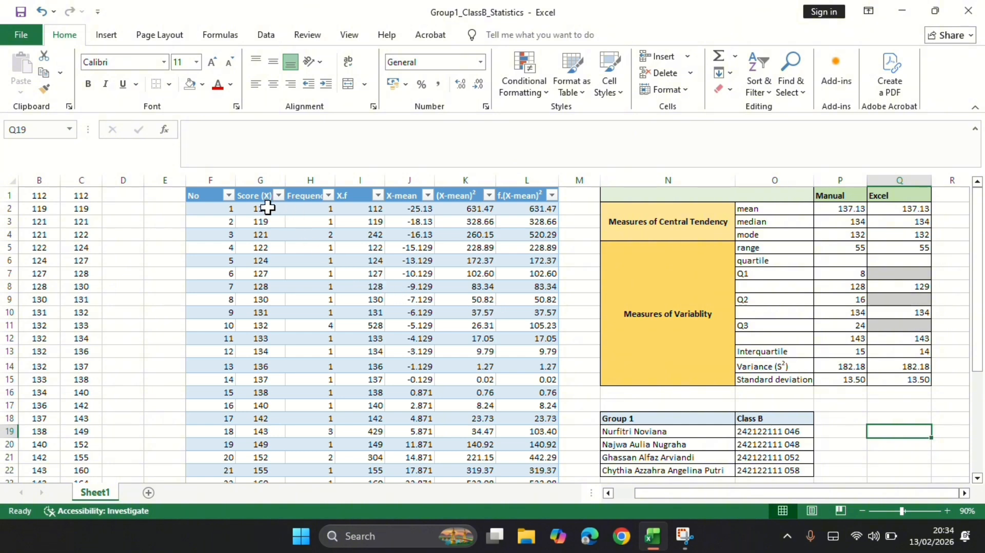
Insert the recommended Scatter chart from the score and frequency data in G2:H25.
{"action": "left_click_drag", "start_coordinate": [267, 208], "coordinate": [331, 343]}
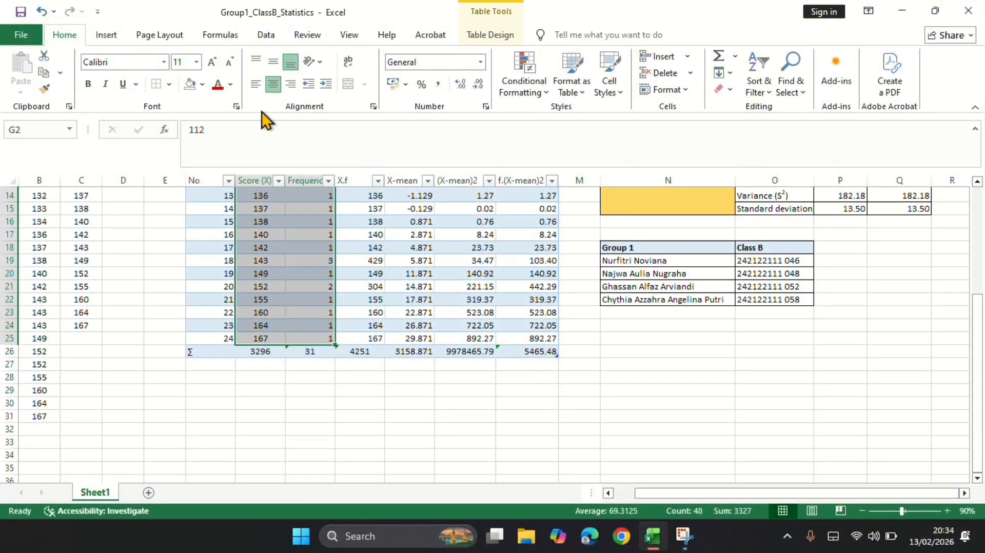
{"action": "left_click", "coordinate": [109, 36]}
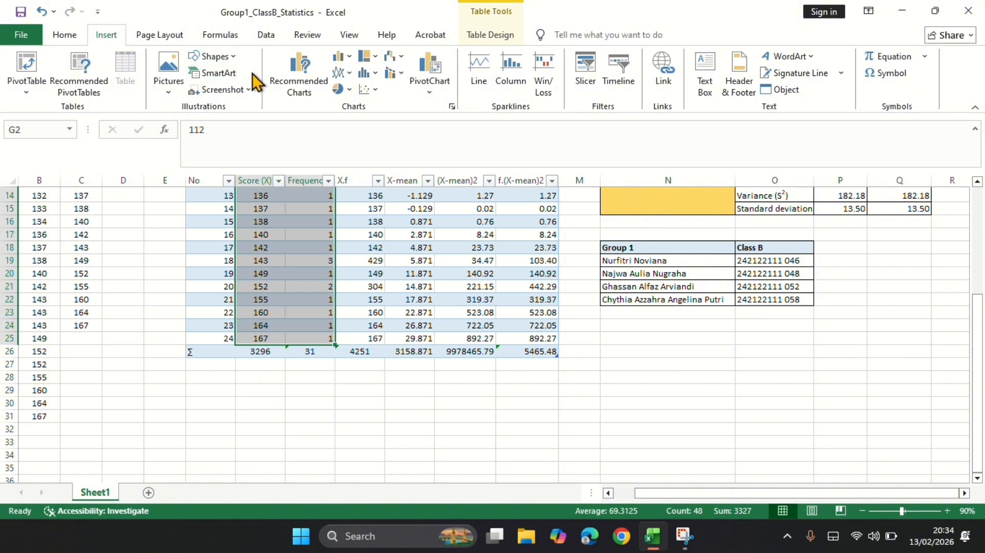
{"action": "left_click", "coordinate": [295, 82]}
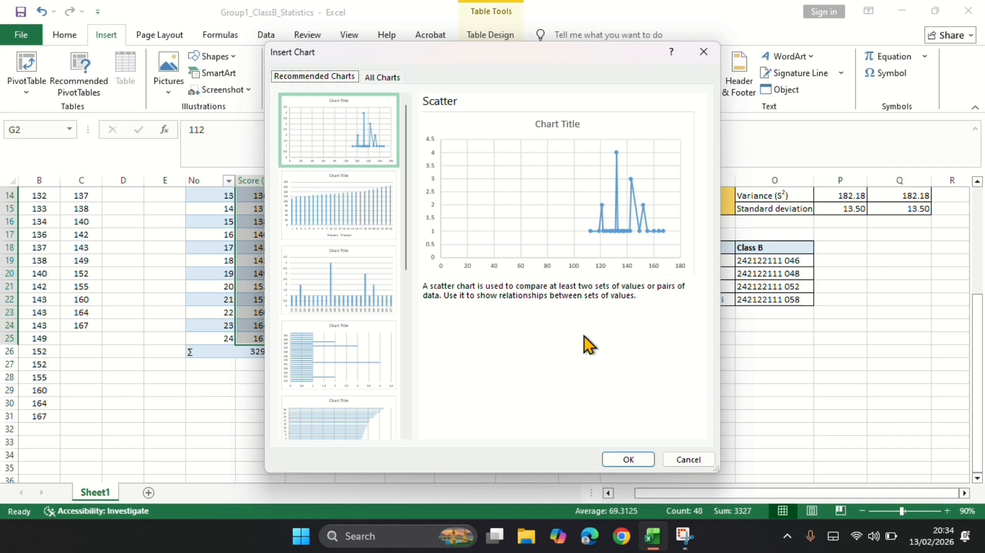
{"action": "left_click", "coordinate": [623, 463]}
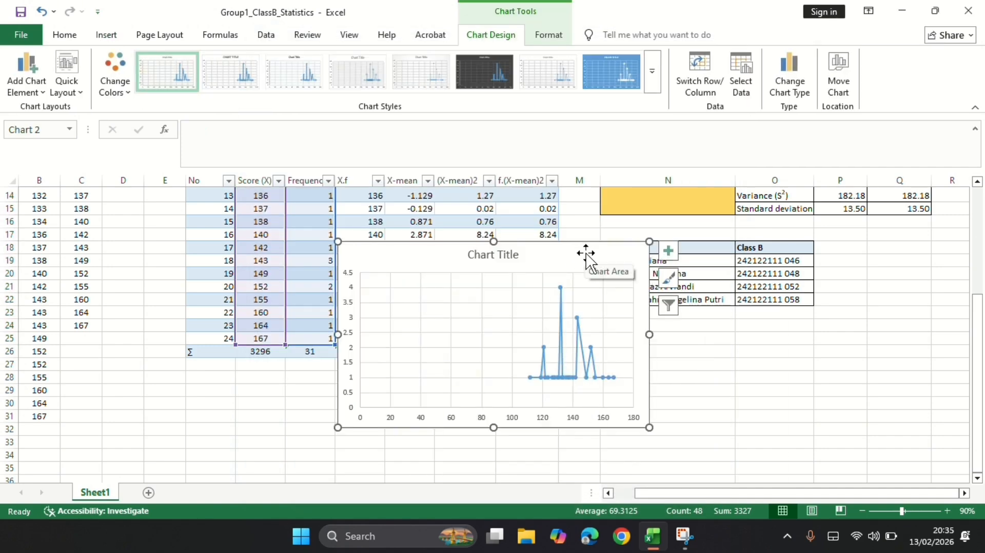
Enlarge the scatter chart slightly and move it beside the statistics table, from column R across rows 1 to 14.
{"action": "left_click_drag", "start_coordinate": [649, 428], "coordinate": [688, 436]}
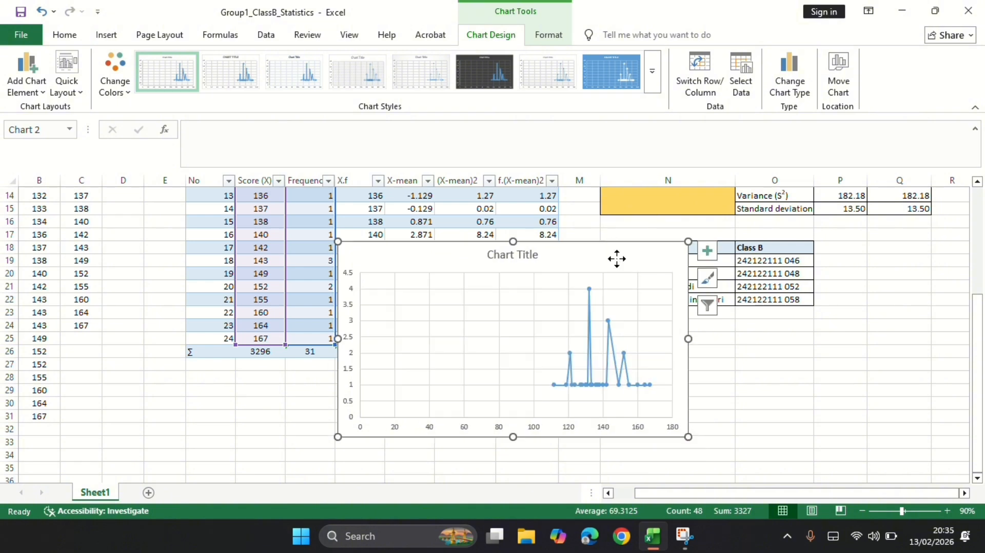
{"action": "left_click_drag", "start_coordinate": [618, 259], "coordinate": [870, 327]}
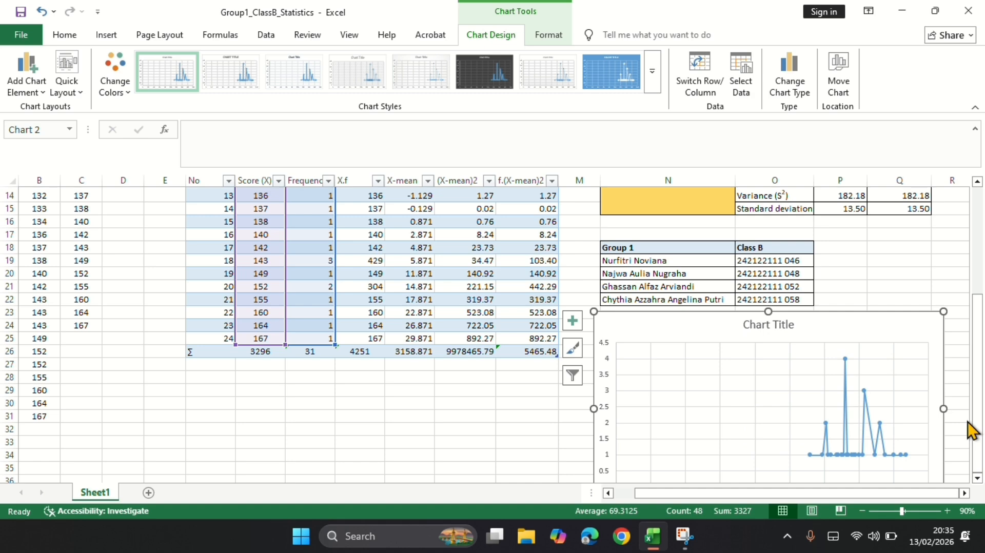
{"action": "scroll", "coordinate": [902, 410], "scroll_direction": "down", "scroll_amount": 2}
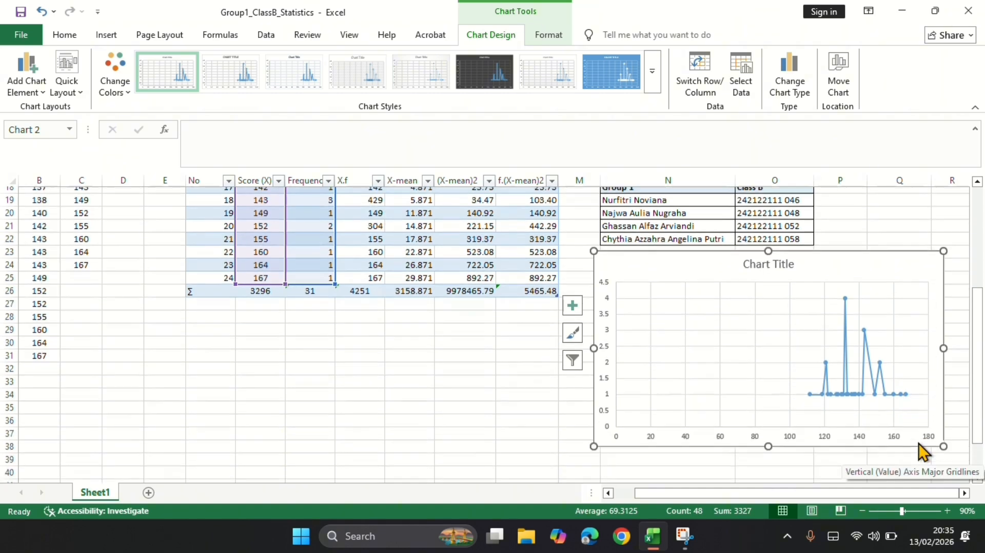
{"action": "left_click_drag", "start_coordinate": [944, 426], "coordinate": [908, 405]}
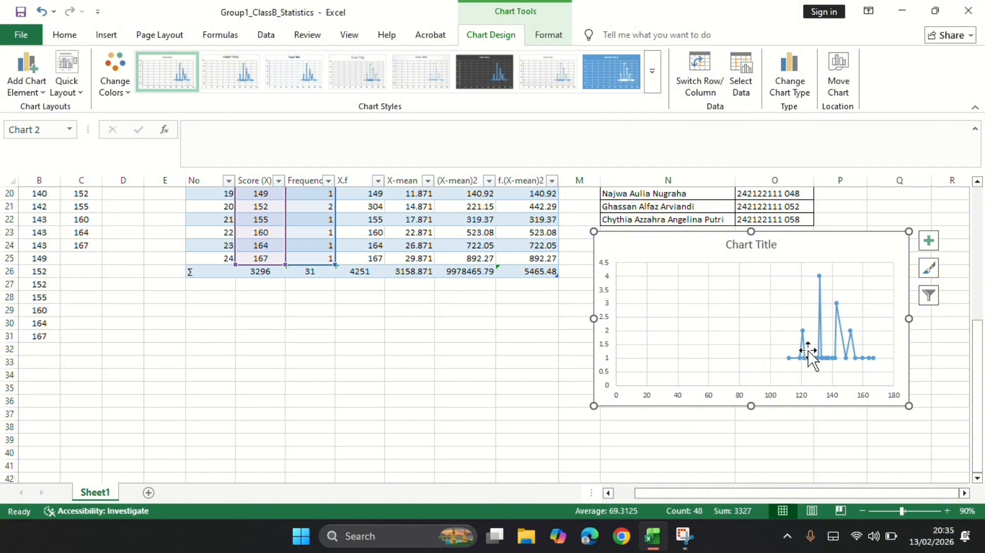
{"action": "scroll", "coordinate": [806, 352], "scroll_direction": "up", "scroll_amount": 1}
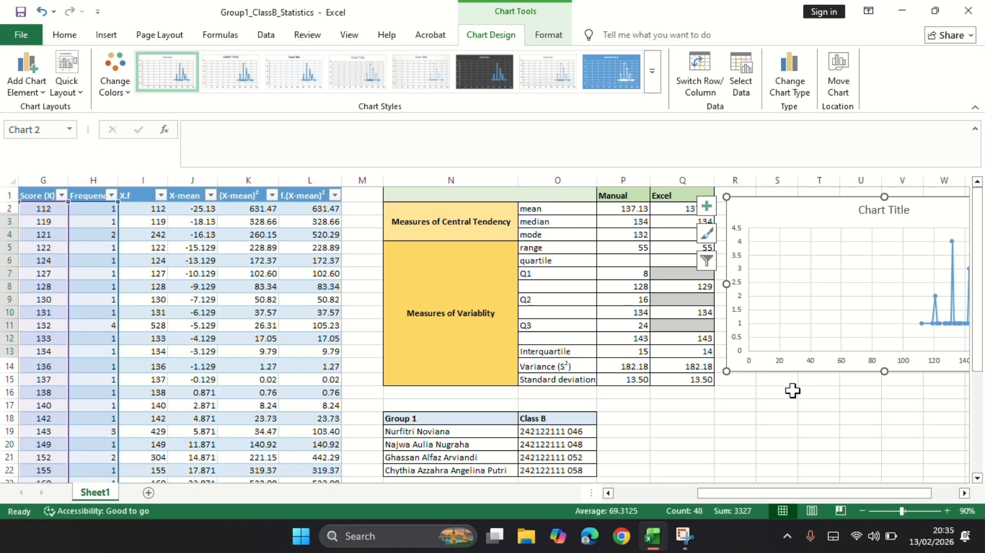
{"action": "left_click", "coordinate": [768, 415]}
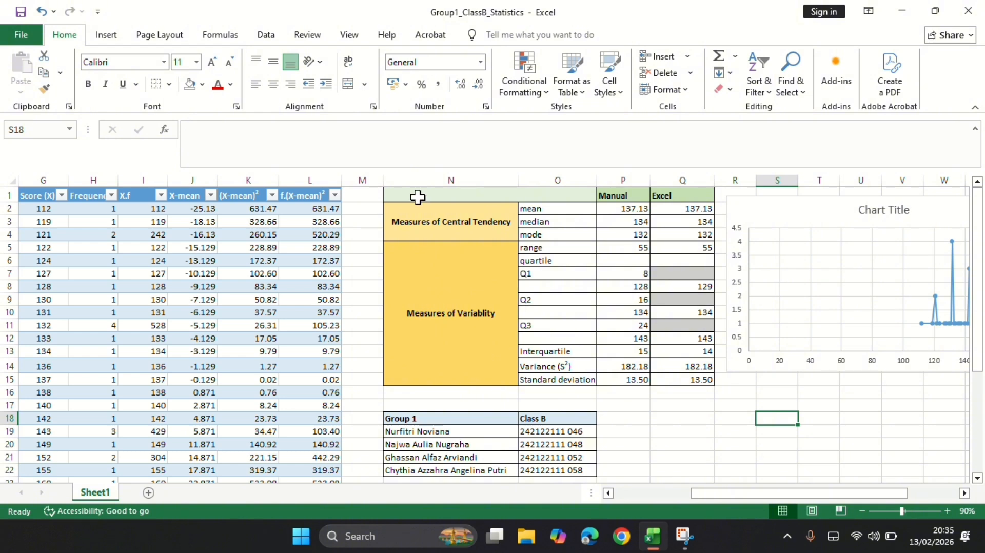
{"action": "scroll", "coordinate": [530, 426], "scroll_direction": "down", "scroll_amount": 2}
{"action": "scroll", "coordinate": [534, 361], "scroll_direction": "up", "scroll_amount": 2}
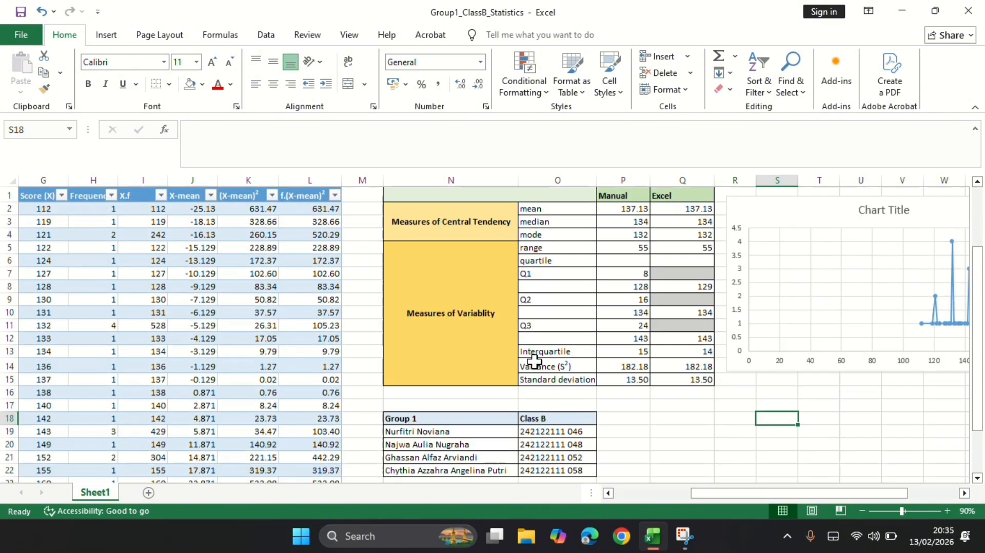